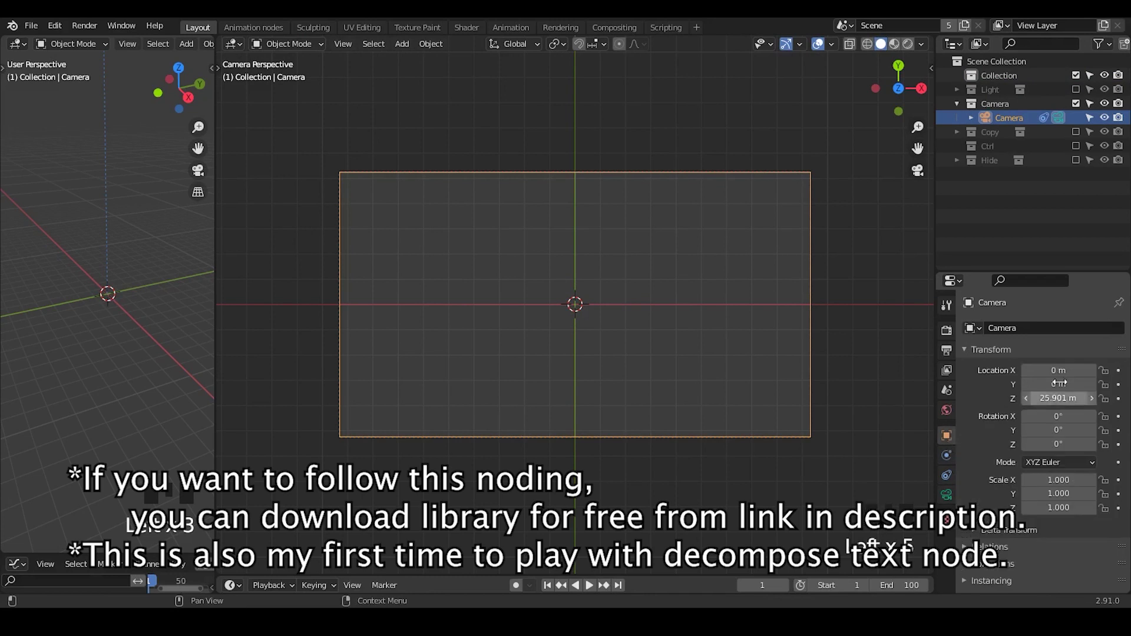
Switch to the Animation nodes workspace and add a Decompose Text node to the node tree.
left_click(227, 27)
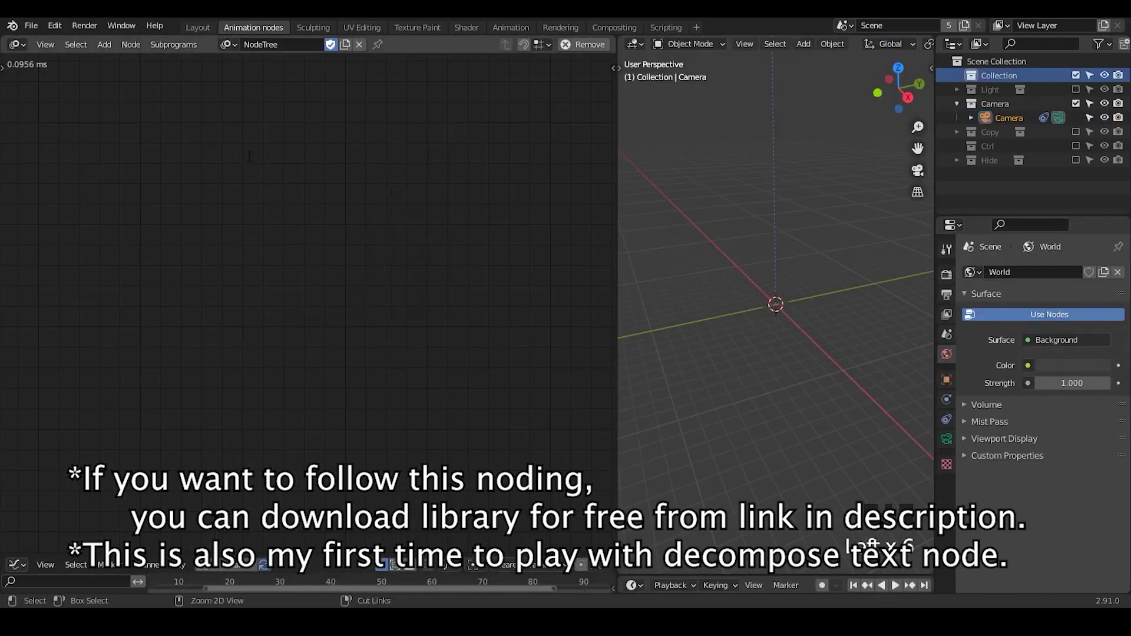
key("ctrl+a")
type("com")
key("ctrl+a")
type("d")
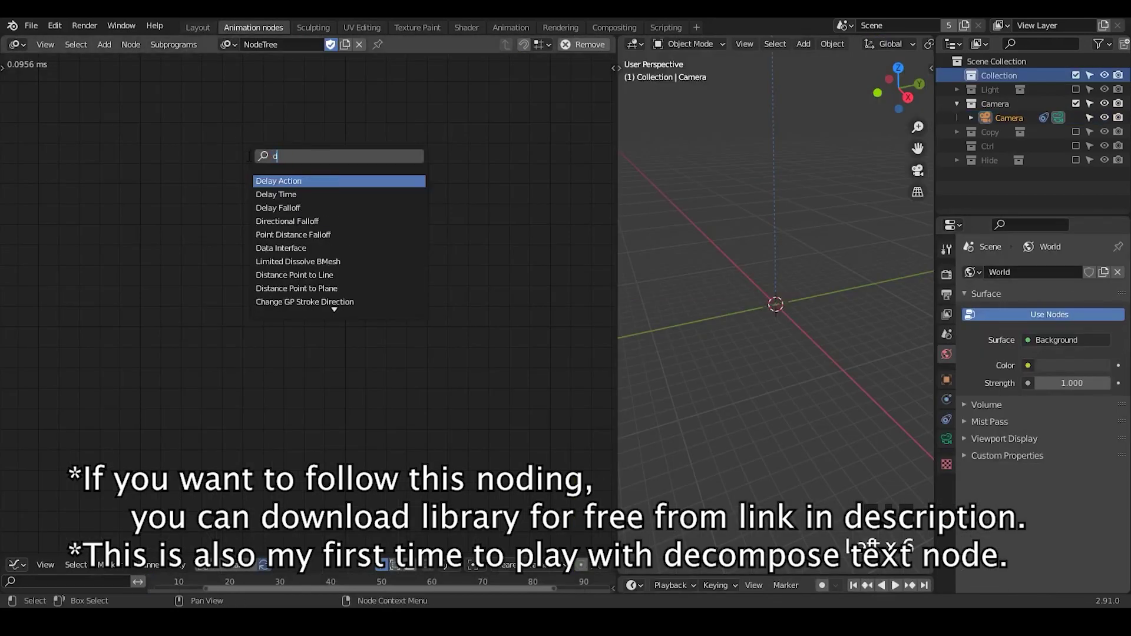
type("ecompose")
key("Down")
key("Return")
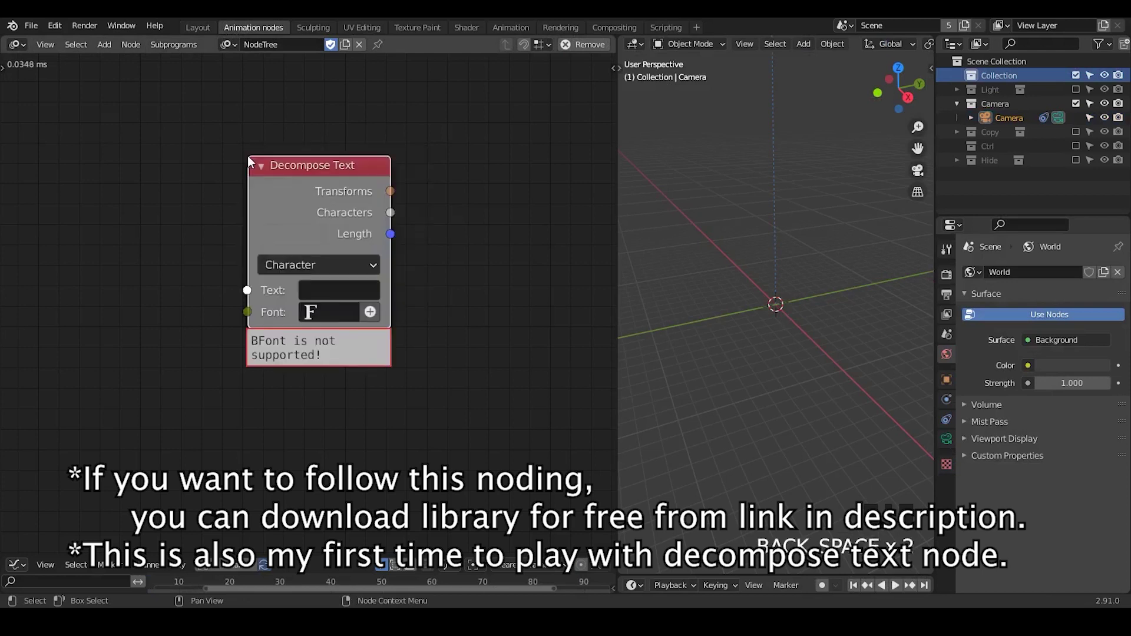
Add Object Instancer and Object Matrix Output nodes, spacing them out beside the Decompose Text node.
key("ctrl+a")
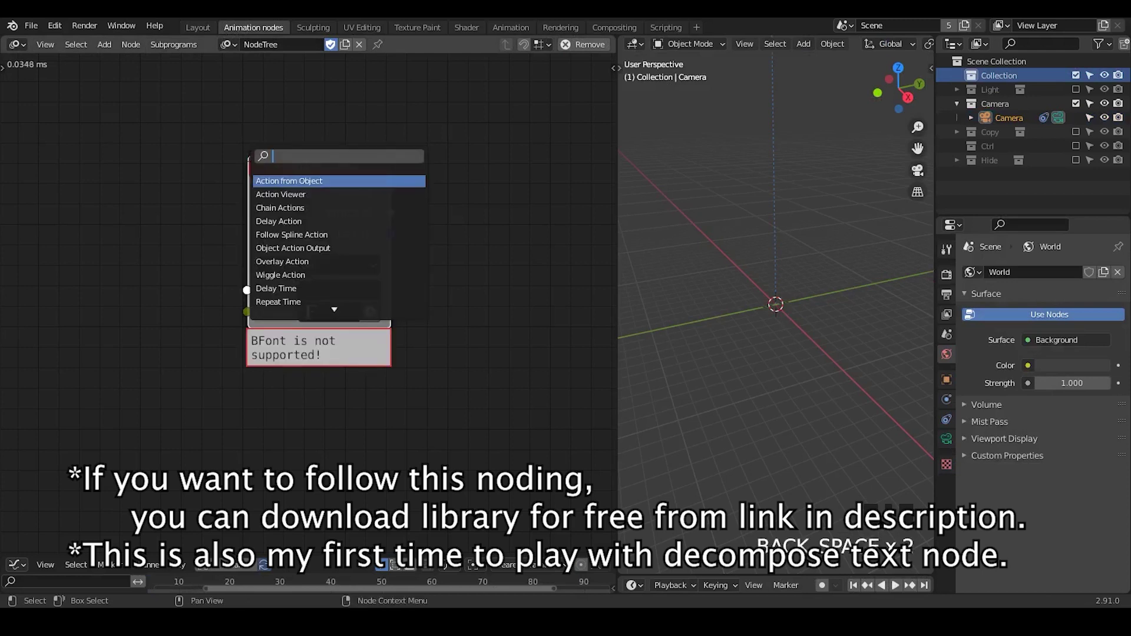
type("object instan")
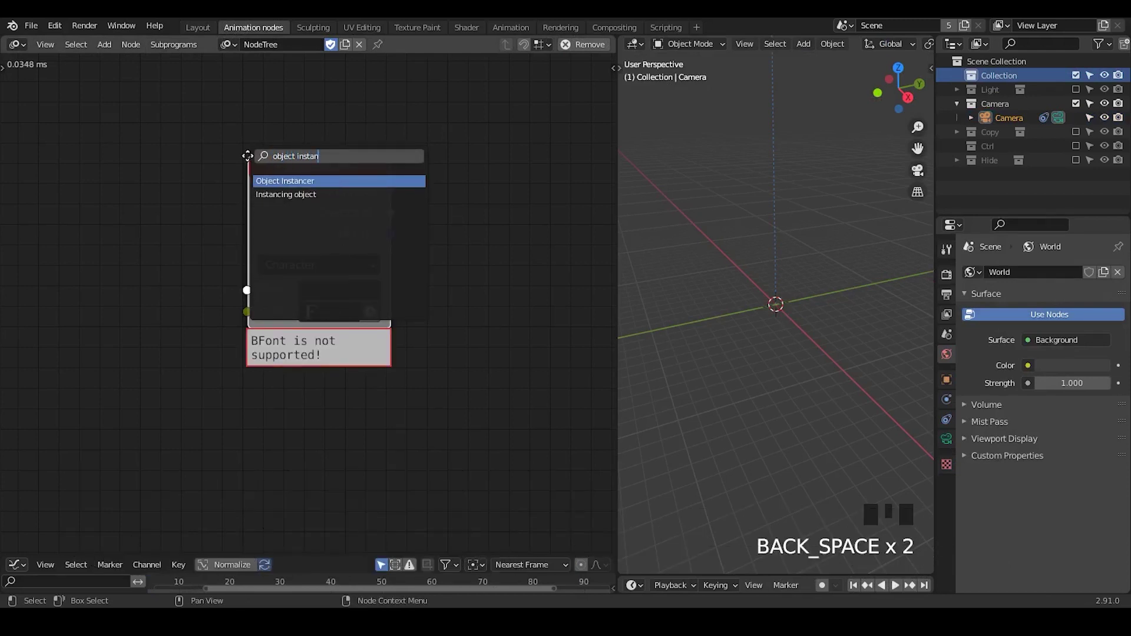
key("Return")
key("ctrl+a")
type("object matrix out")
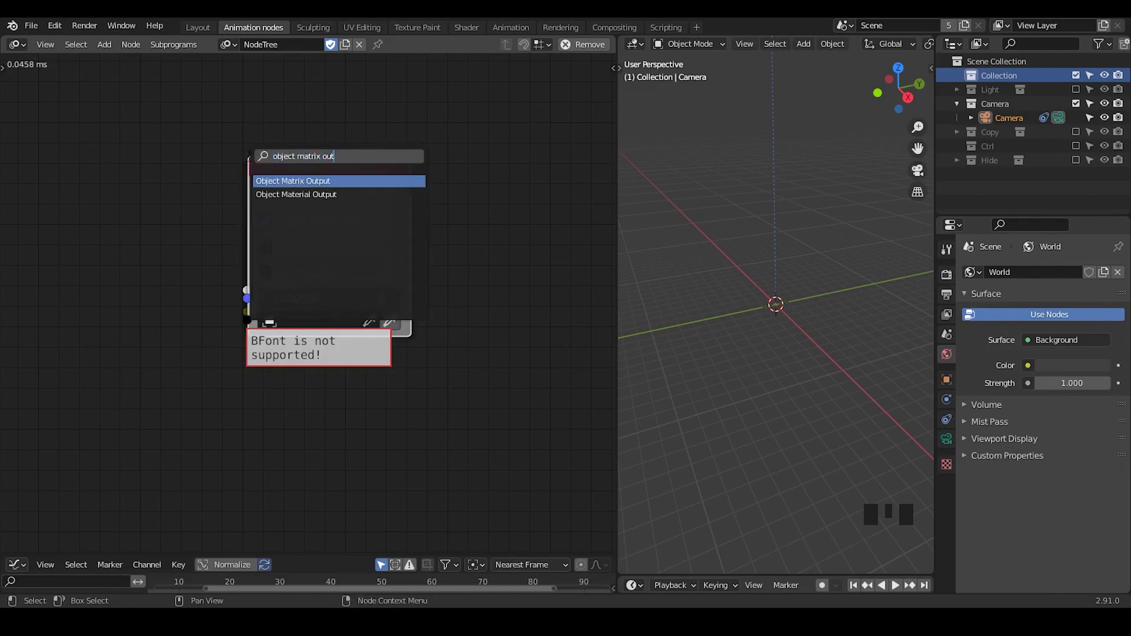
key("Down")
key("Up")
key("Return")
left_click(516, 134)
left_click_drag(333, 172, 395, 143)
left_click_drag(289, 176, 31, 241)
Link Decompose Text's Length to the instancer's Instances, the instancer's Objects to Object Matrix Output, and Transforms to its Matrix input.
left_click_drag(134, 298, 314, 283)
left_click_drag(399, 174, 299, 170)
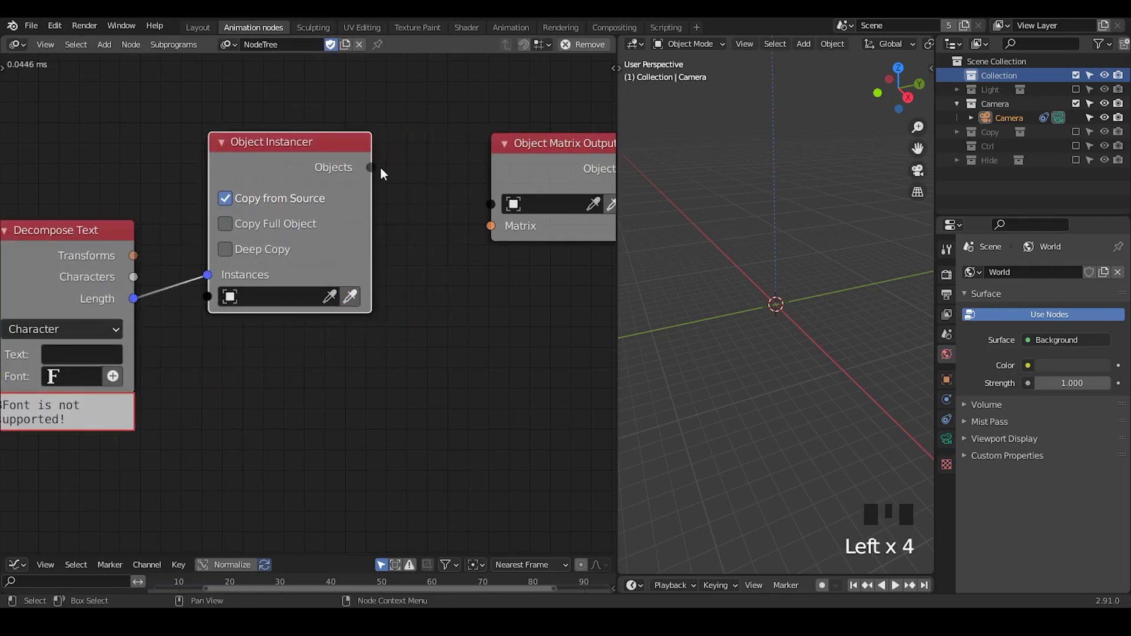
left_click_drag(369, 167, 492, 204)
left_click_drag(134, 256, 487, 234)
Set the Decompose Text node's text to "TYPE-IN EFFECT".
left_click(228, 376)
middle_click_drag(177, 391, 232, 295)
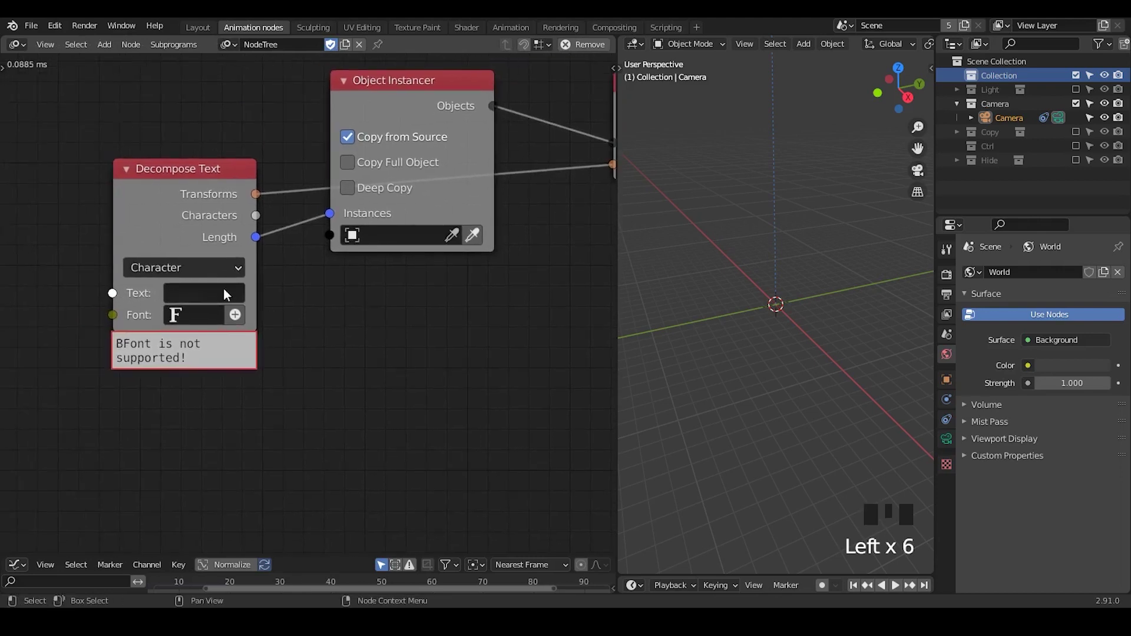
left_click(206, 294)
type("TYPE-")
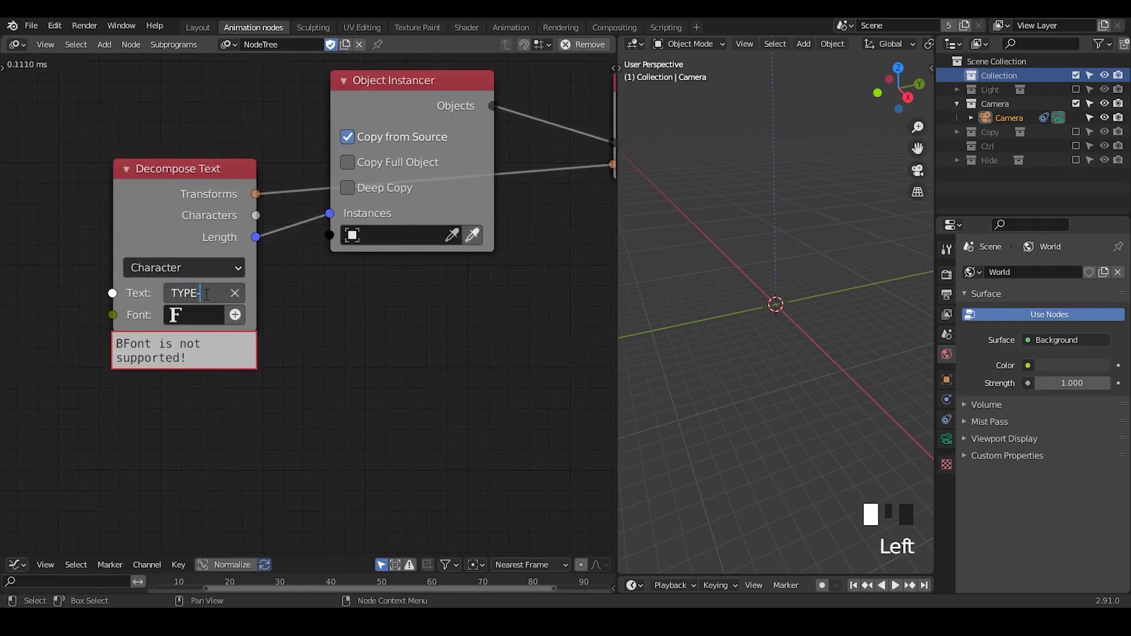
type("IN EFFECT")
key("Return")
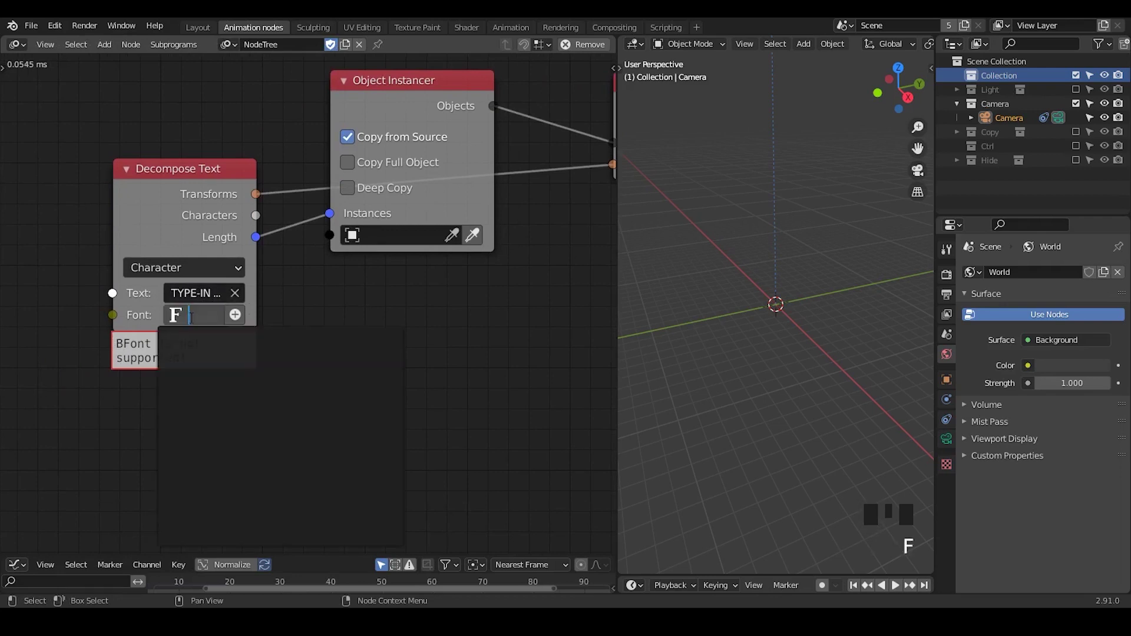
Load FOT-ComicReggaeStd-B-2.otf from the Windows Fonts folder as the Decompose Text font, filtering the files by "ae".
left_click(231, 317)
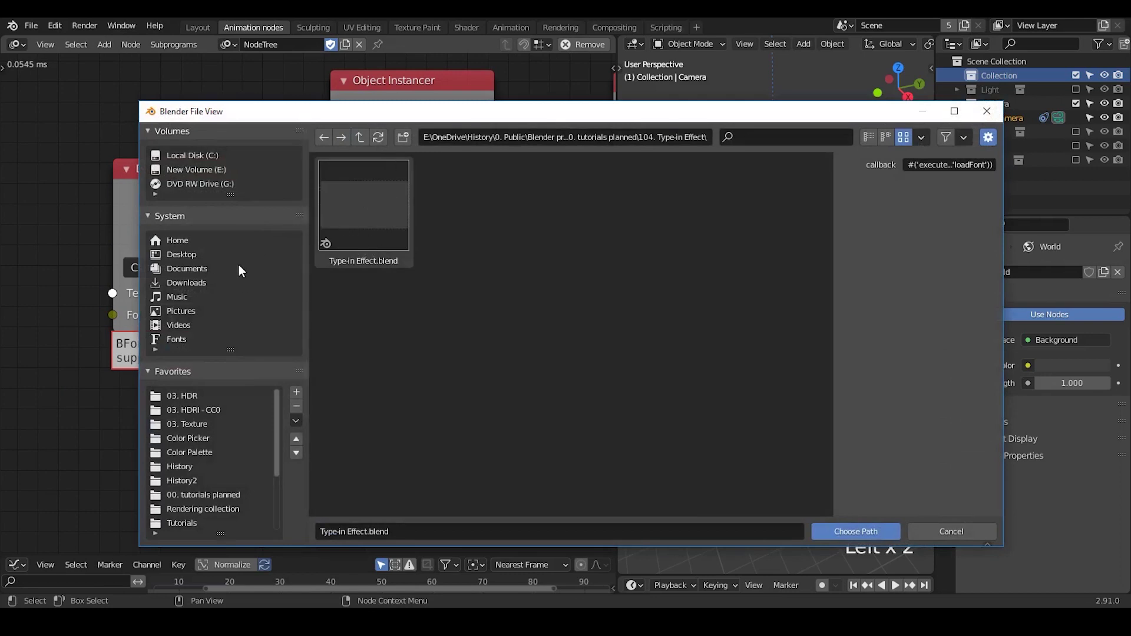
left_click(179, 342)
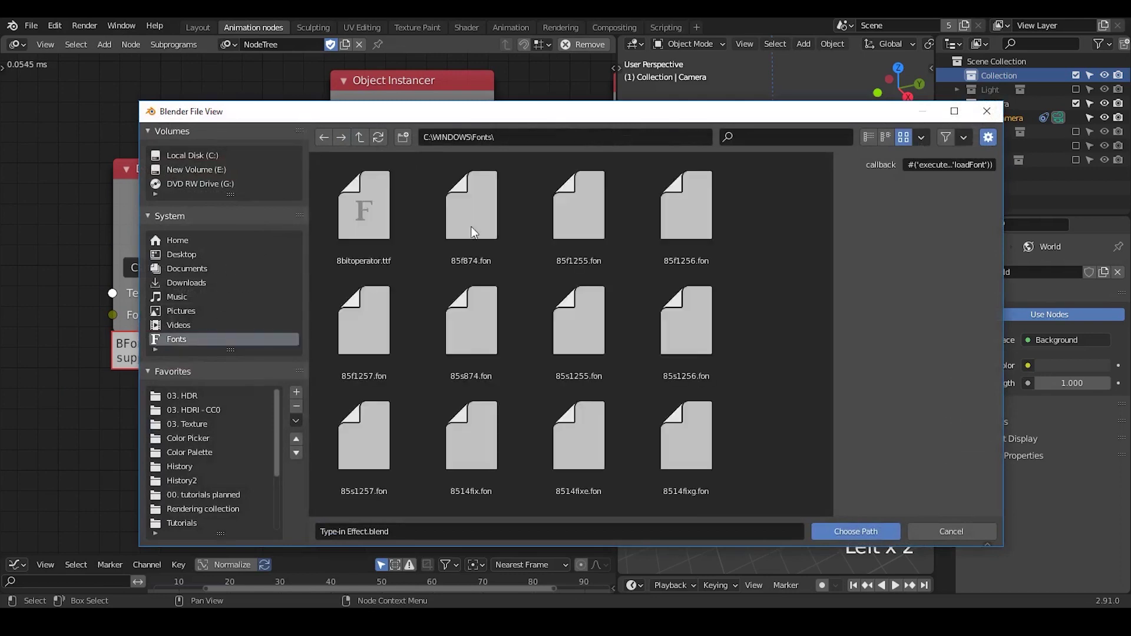
left_click(744, 138)
type("ae")
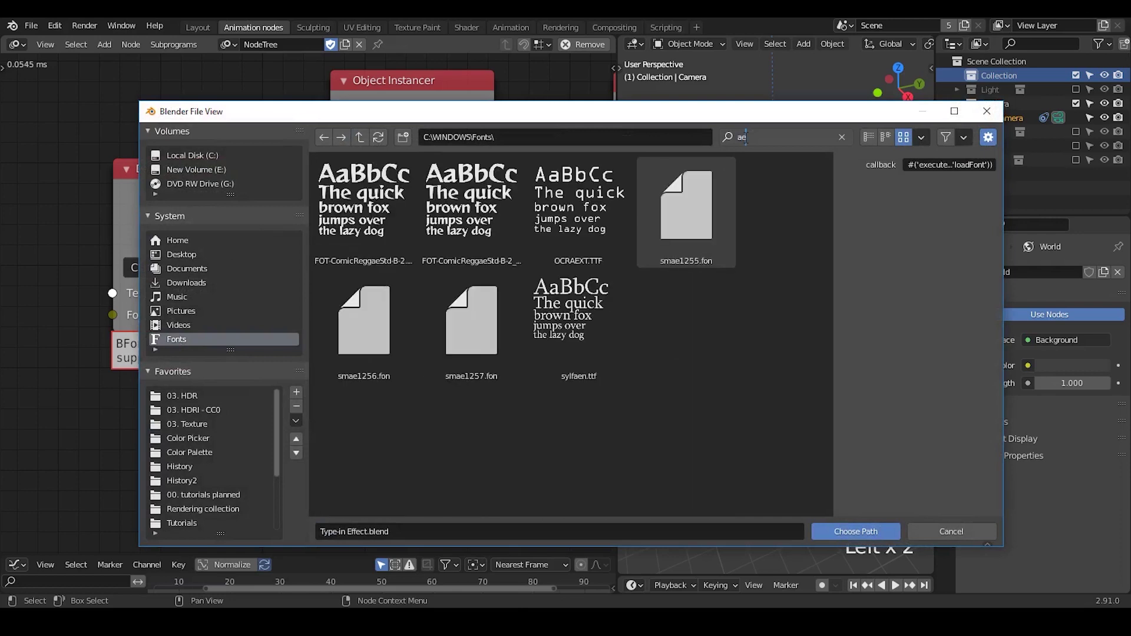
key("Return")
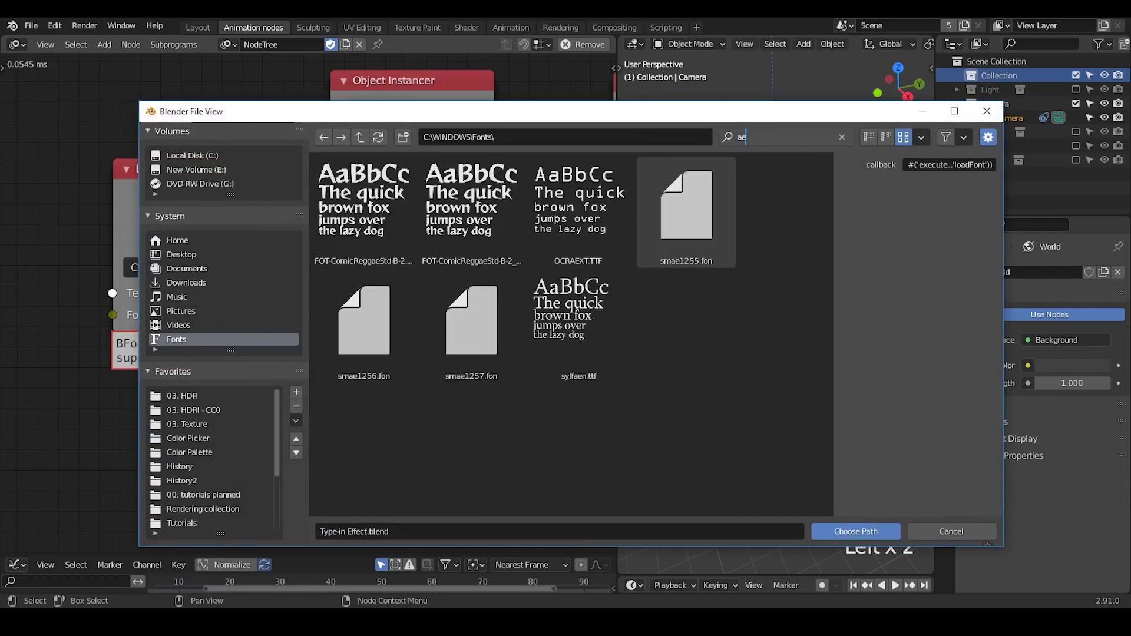
double_click(399, 206)
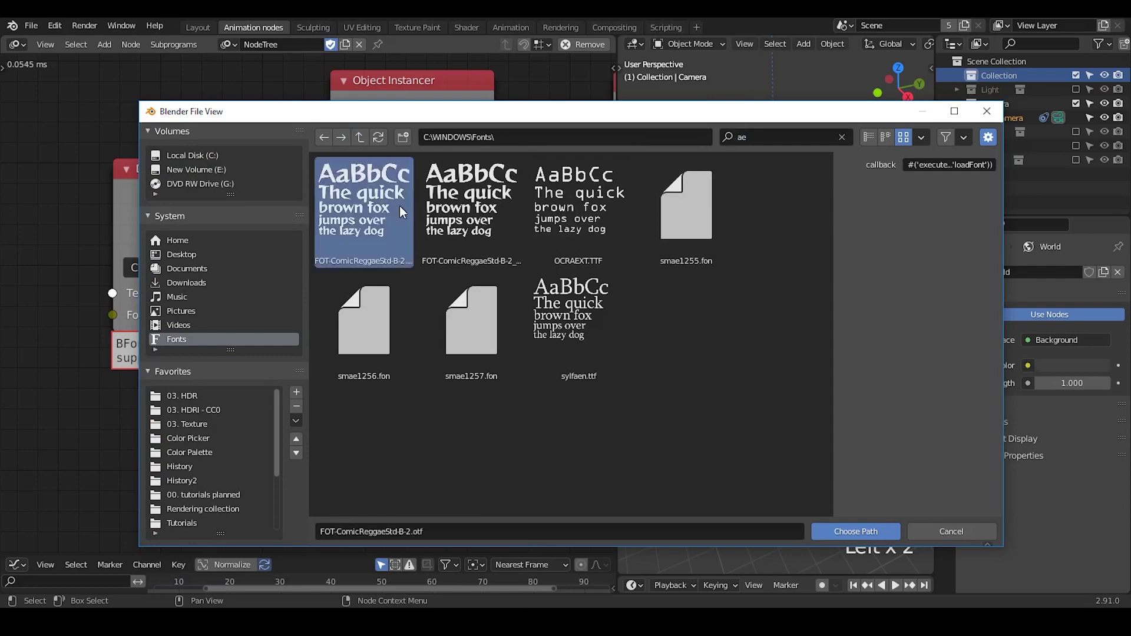
Move the Object Matrix Output node closer to the Object Instancer and show the 3D viewport through the camera.
middle_click_drag(548, 335, 403, 390)
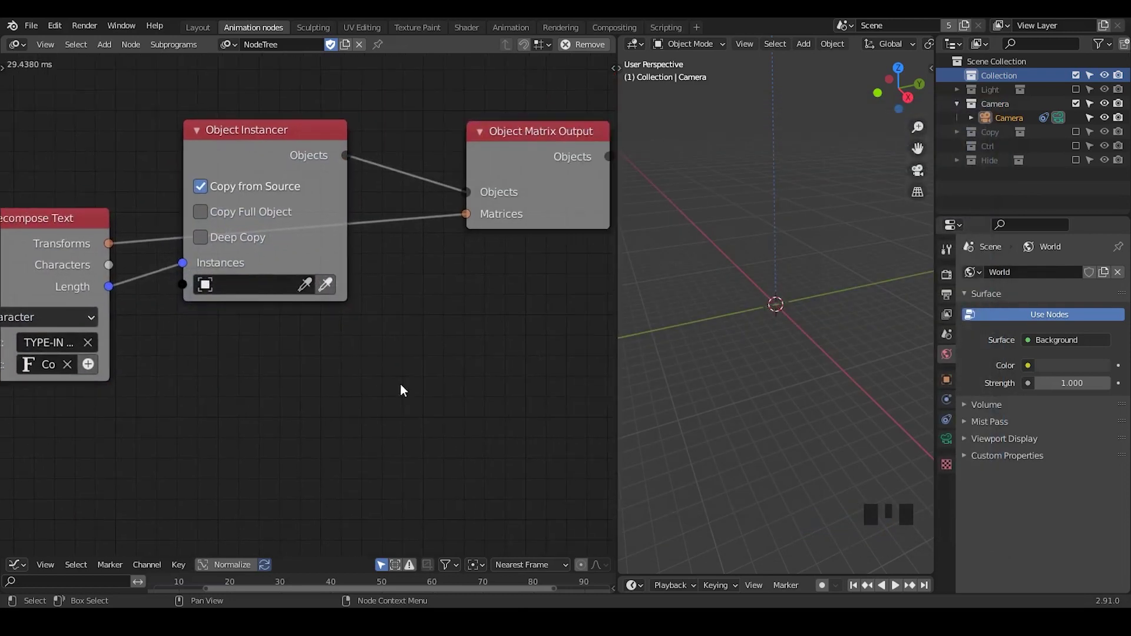
left_click_drag(527, 154, 507, 175)
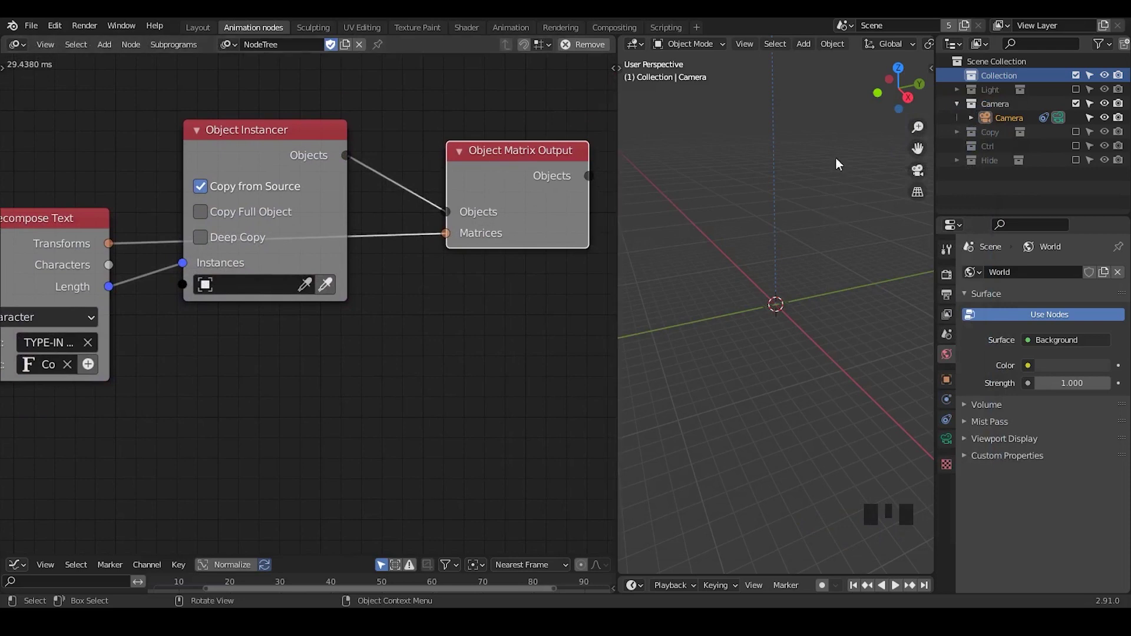
left_click(896, 69)
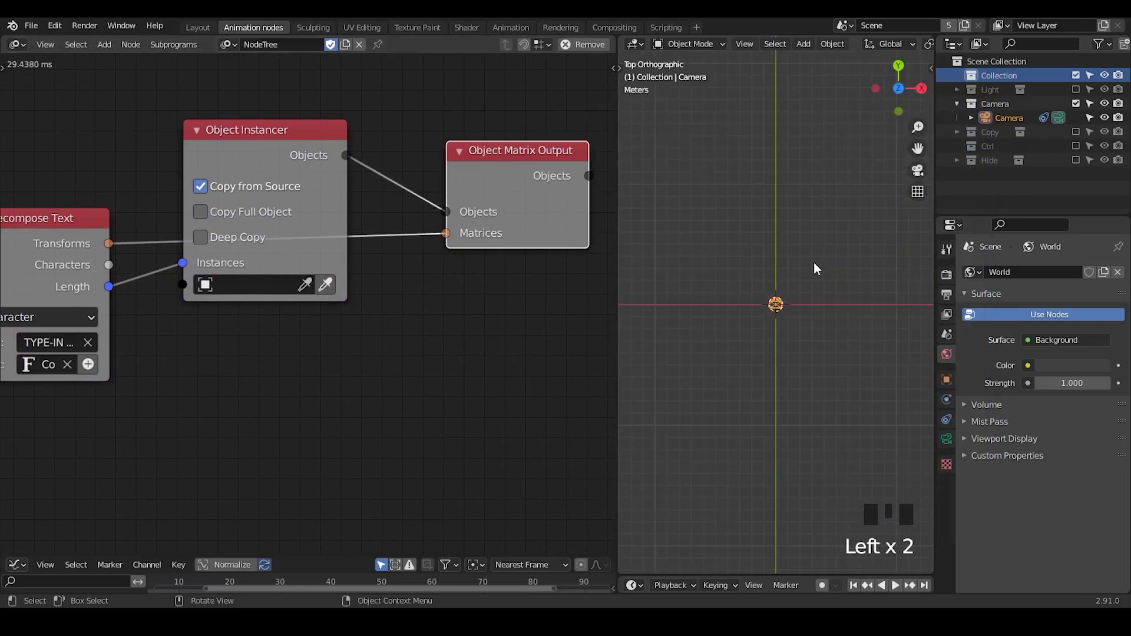
key("KP_0")
middle_click_drag(813, 334, 813, 300, "ctrl")
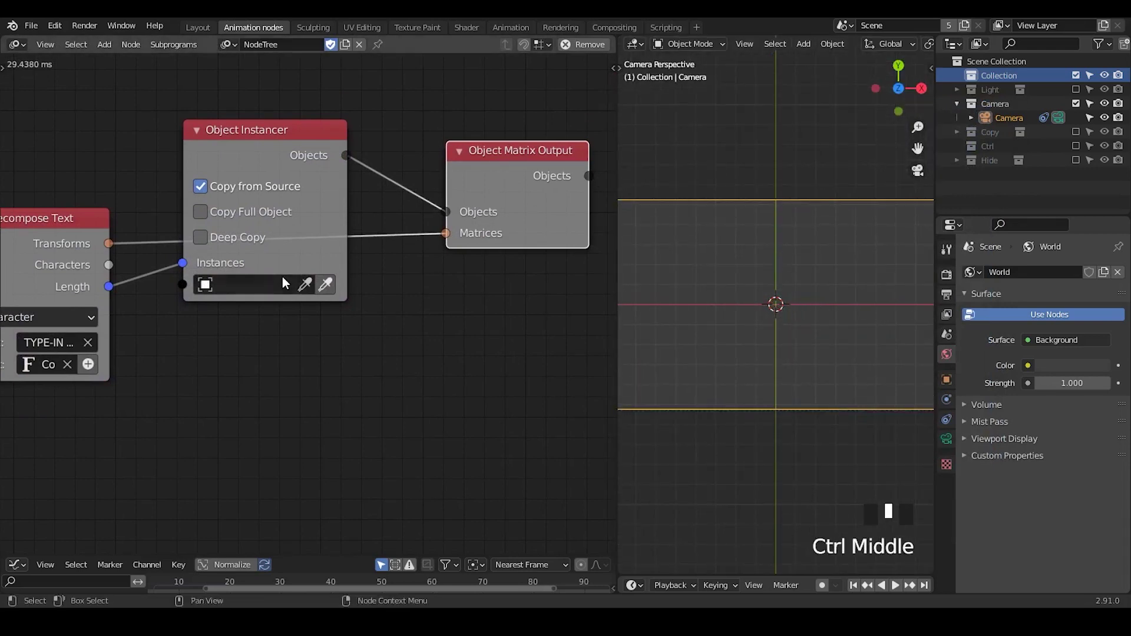
Disable Copy from Source on the Object Instancer and set its object type to Text.
middle_click_drag(345, 269, 471, 240)
left_click(331, 162)
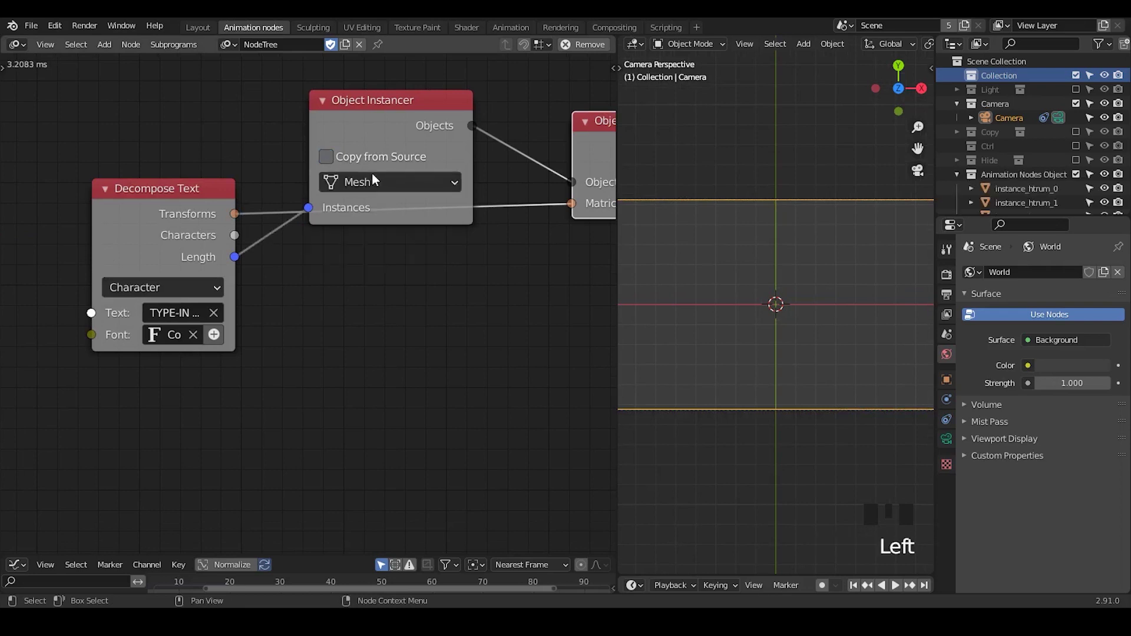
left_click(373, 179)
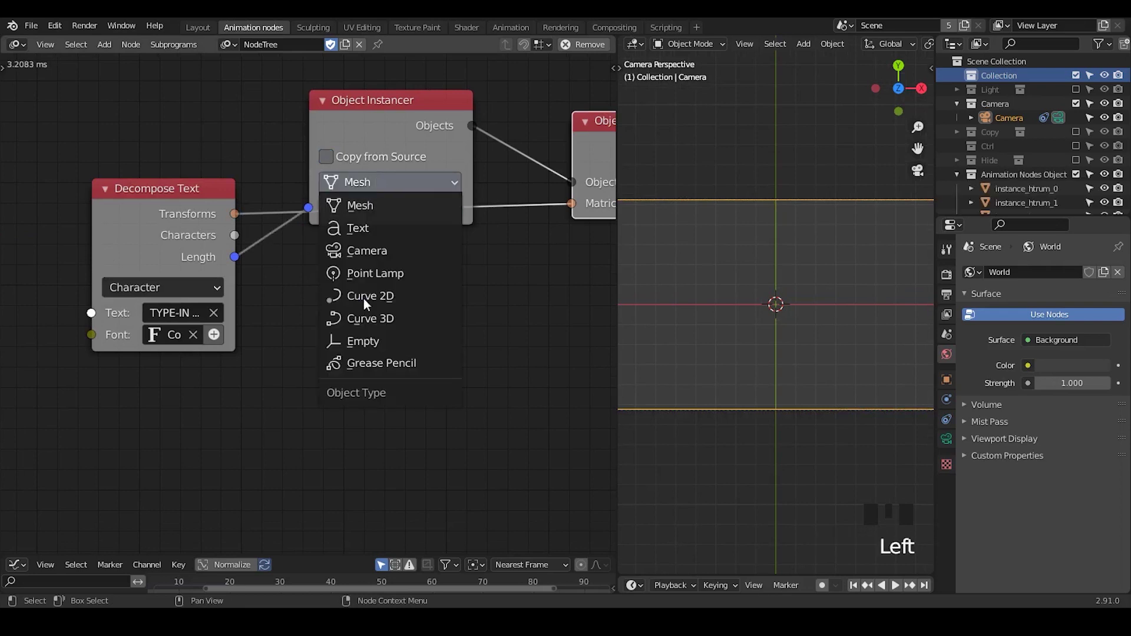
left_click(360, 227)
middle_click_drag(422, 255, 297, 230)
middle_click_drag(856, 323, 856, 361, "ctrl")
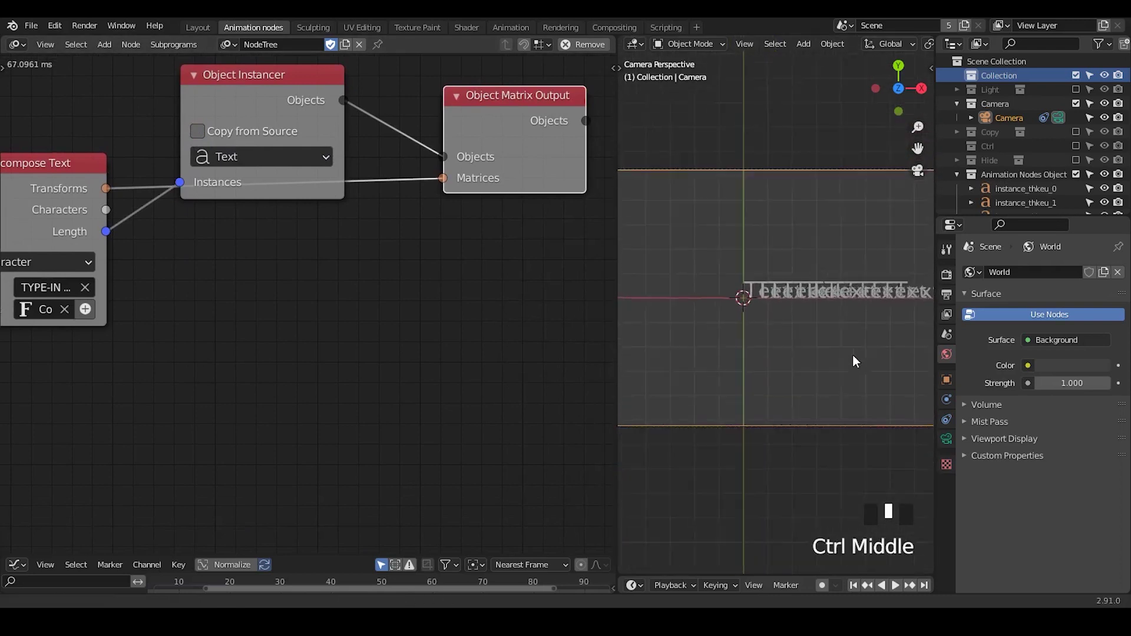
Collapse the Camera collection and enlarge the Outliner to show more of the generated text instances.
left_click(763, 284)
left_click_drag(470, 113, 459, 136)
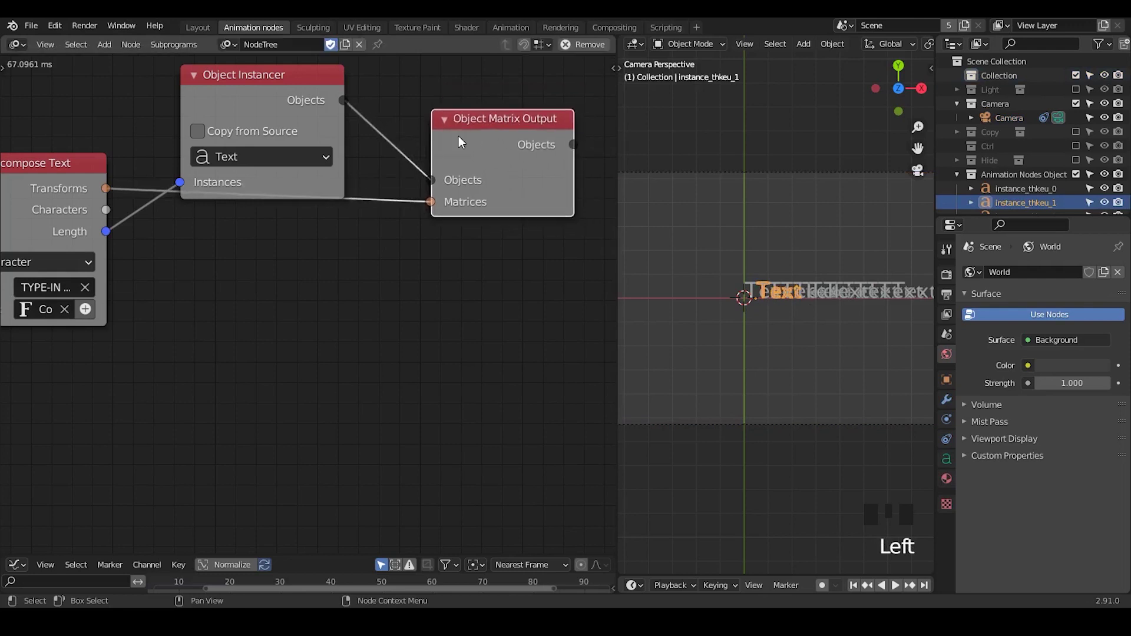
left_click(956, 103)
left_click_drag(1035, 215, 1035, 257)
Select individual text instances toward the end of the row to examine how they are placed.
middle_click_drag(910, 306, 852, 263, "shift")
left_click(852, 263)
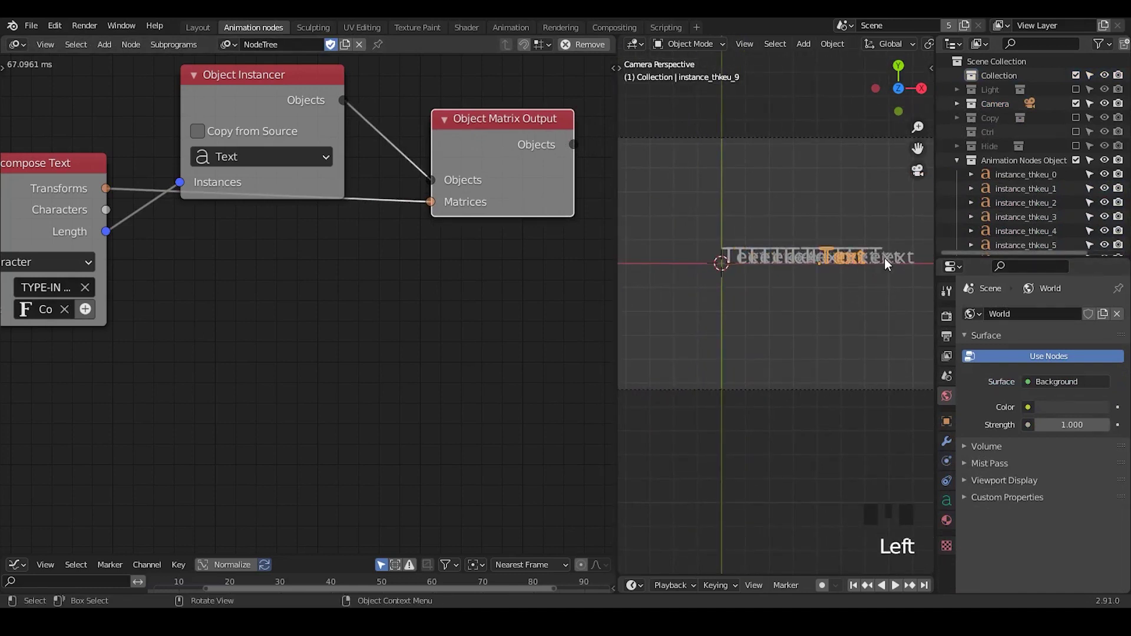
left_click(895, 261)
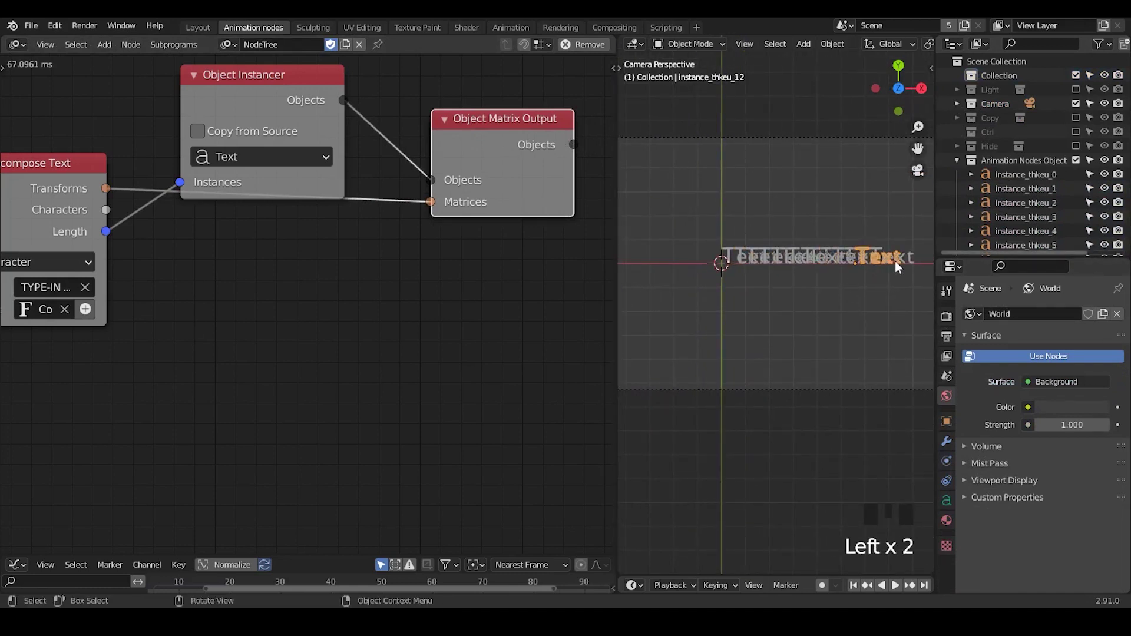
left_click(905, 259)
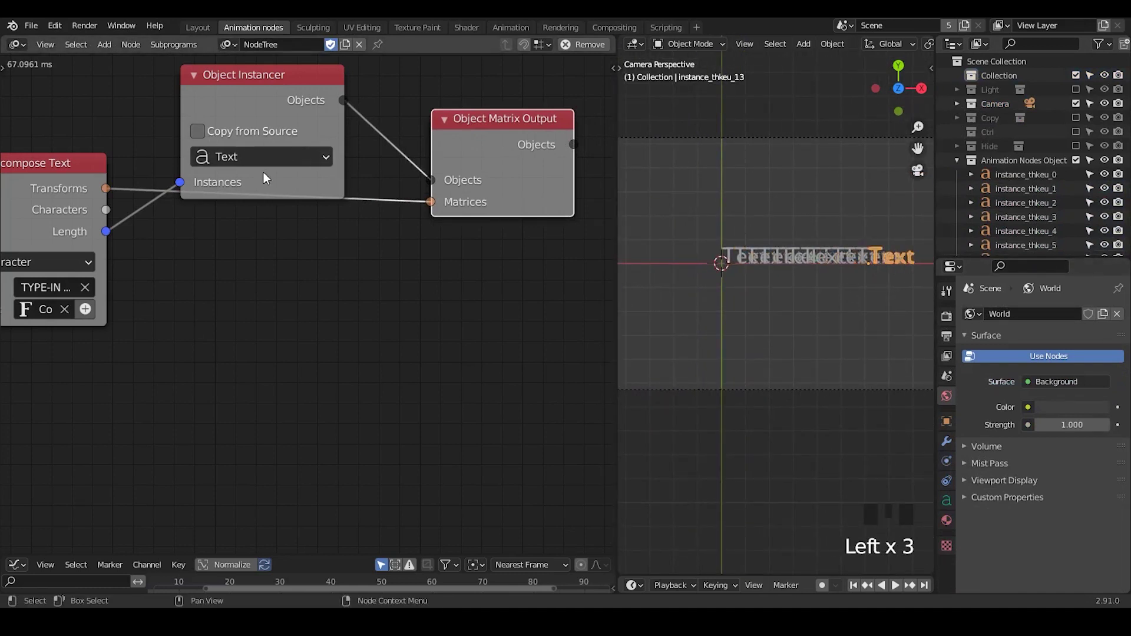
Add a Text Object Output node below and beside the Object Instancer node.
left_click_drag(235, 86, 238, 119)
middle_click_drag(272, 248, 316, 247)
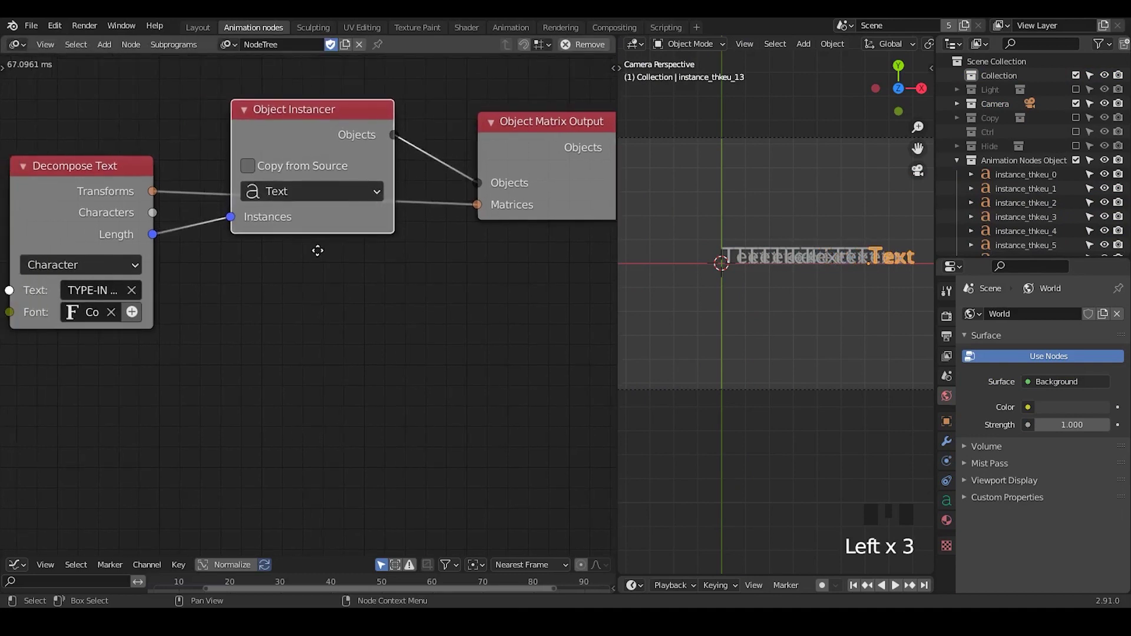
key("ctrl+a")
type("text object out")
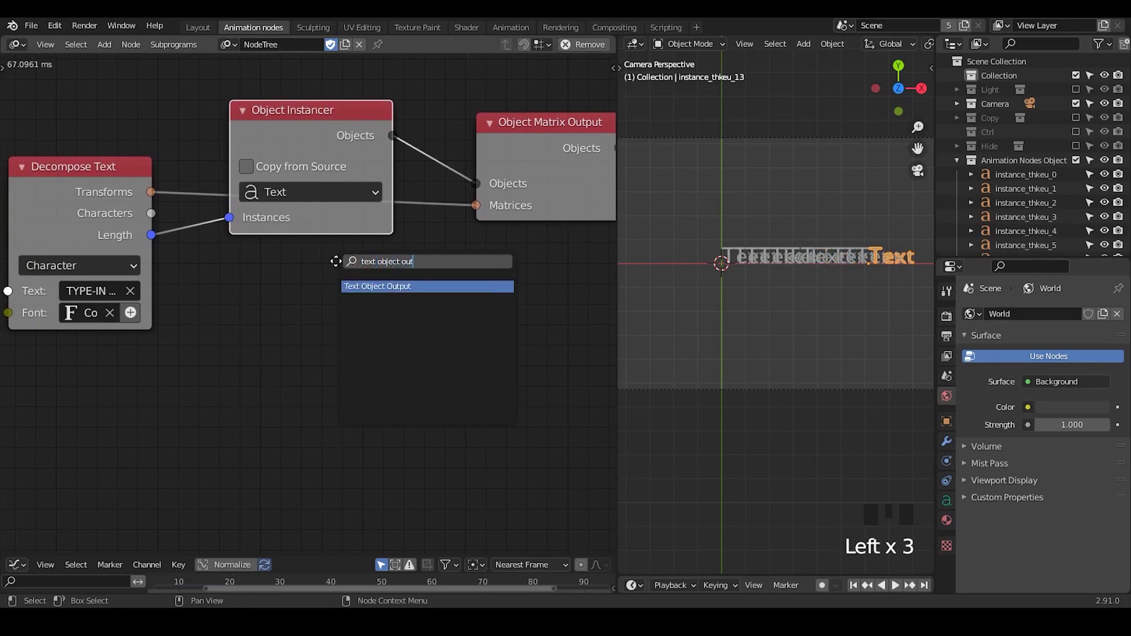
key("Return")
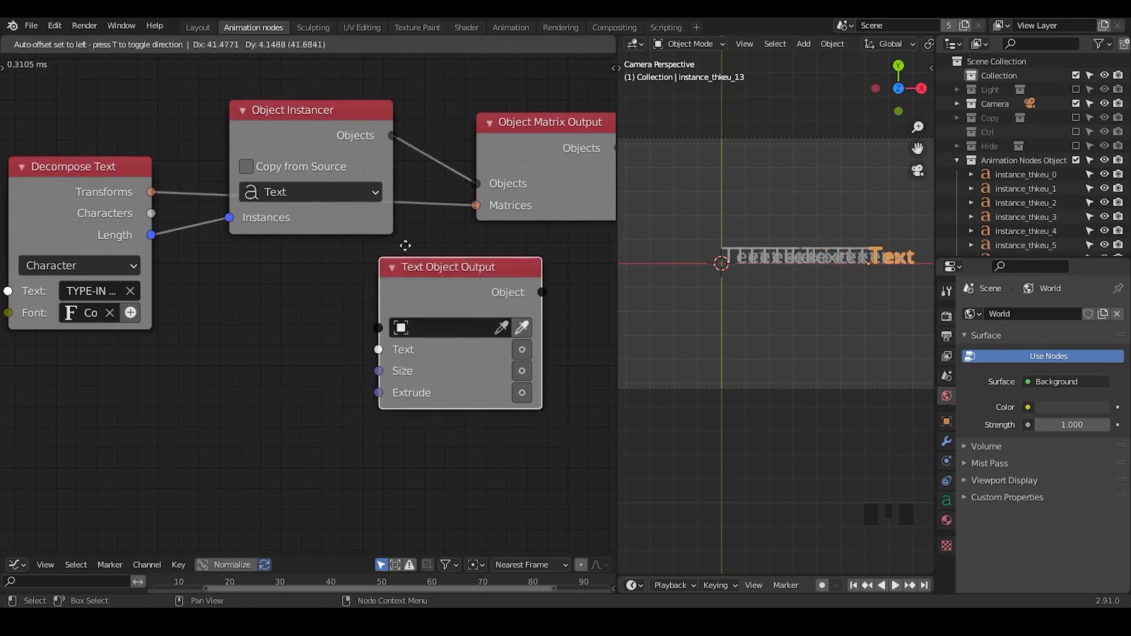
left_click(476, 235)
Link the Object Instancer's Objects to the Text Object Output's object input and Decompose Text's Characters to its text input.
middle_click_drag(380, 126, 318, 115)
left_click_drag(328, 124, 409, 296)
left_click_drag(89, 202, 413, 315)
middle_click_drag(414, 316, 243, 315)
Enable Texts on the Text Object Output, link its Objects to Object Matrix Output, and place it between the instancer and matrix nodes.
left_click_drag(318, 111, 548, 117)
left_click(385, 315)
left_click_drag(352, 241, 469, 176)
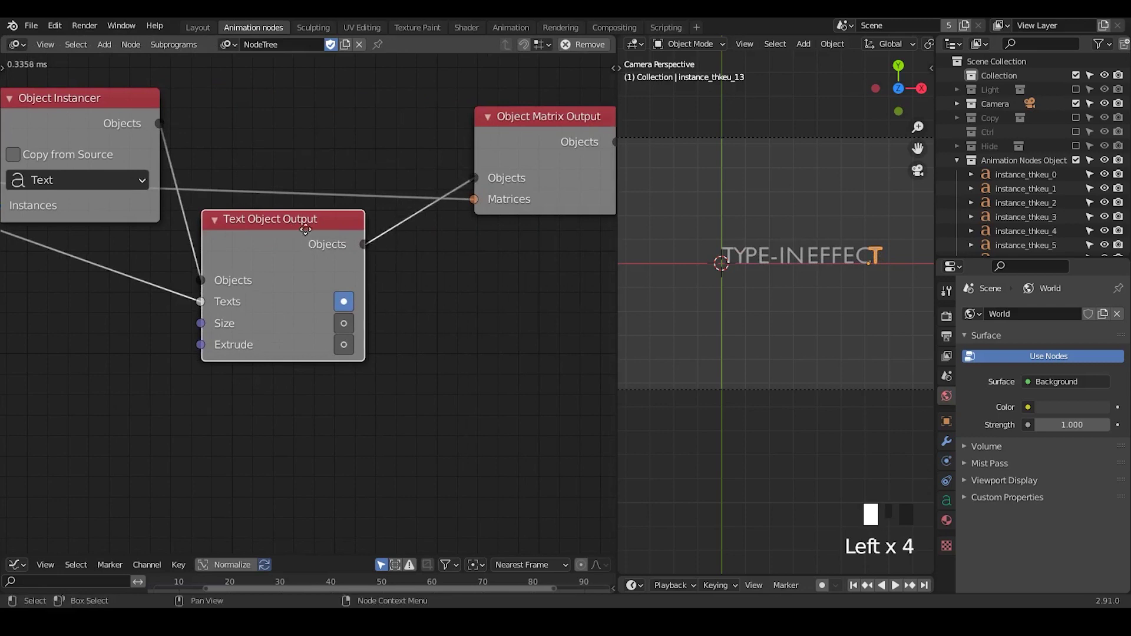
left_click_drag(300, 265, 320, 171)
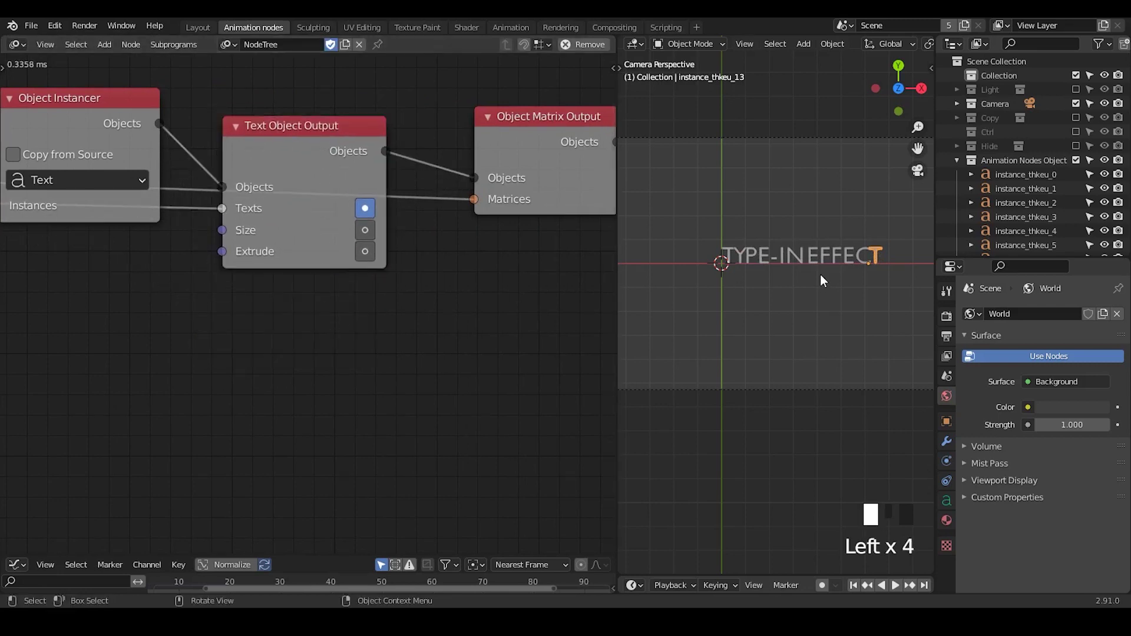
Select individual letters of the generated text in the viewport to check that each character is a separate object.
left_click(848, 267)
left_click(863, 264)
left_click(871, 263)
left_click(857, 260)
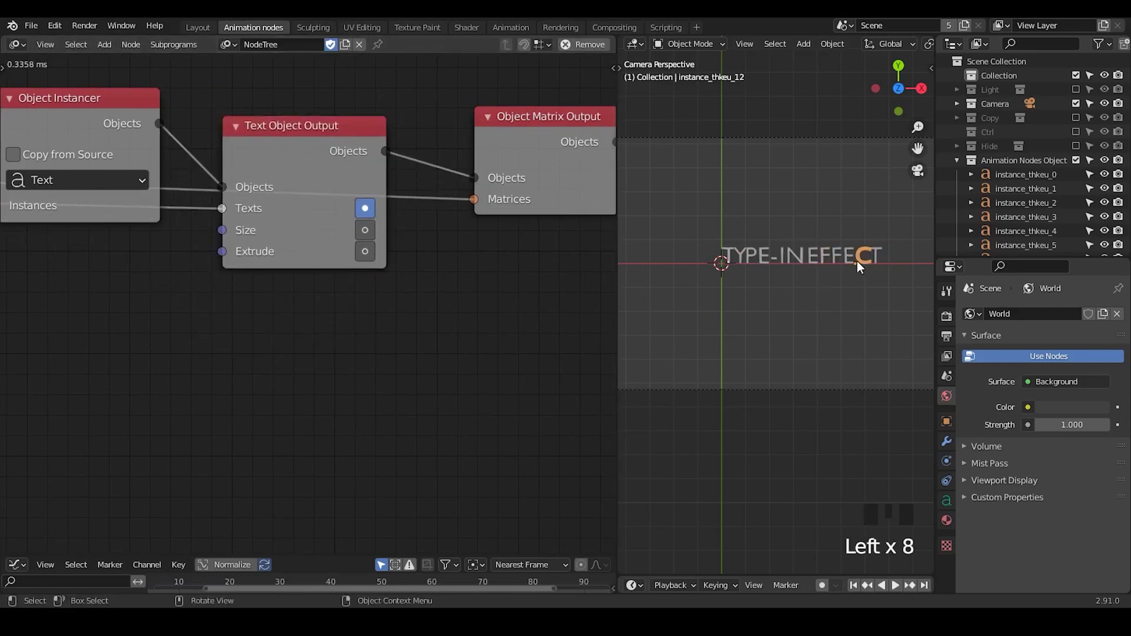
left_click(806, 260)
left_click(798, 263)
left_click(815, 260)
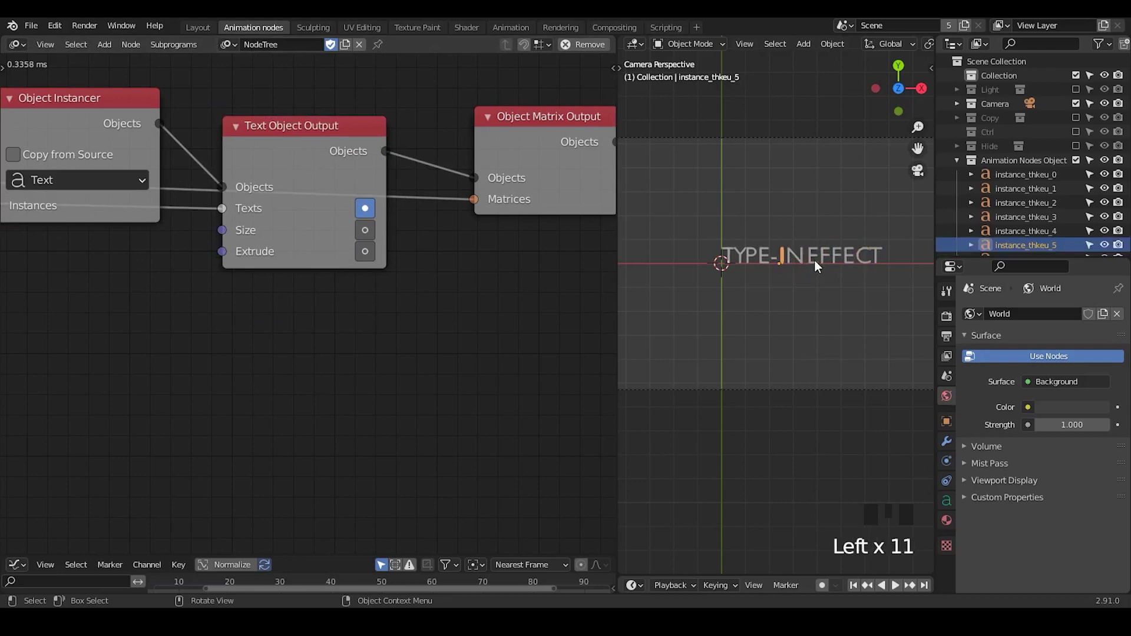
left_click(822, 260)
left_click(839, 261)
left_click(850, 259)
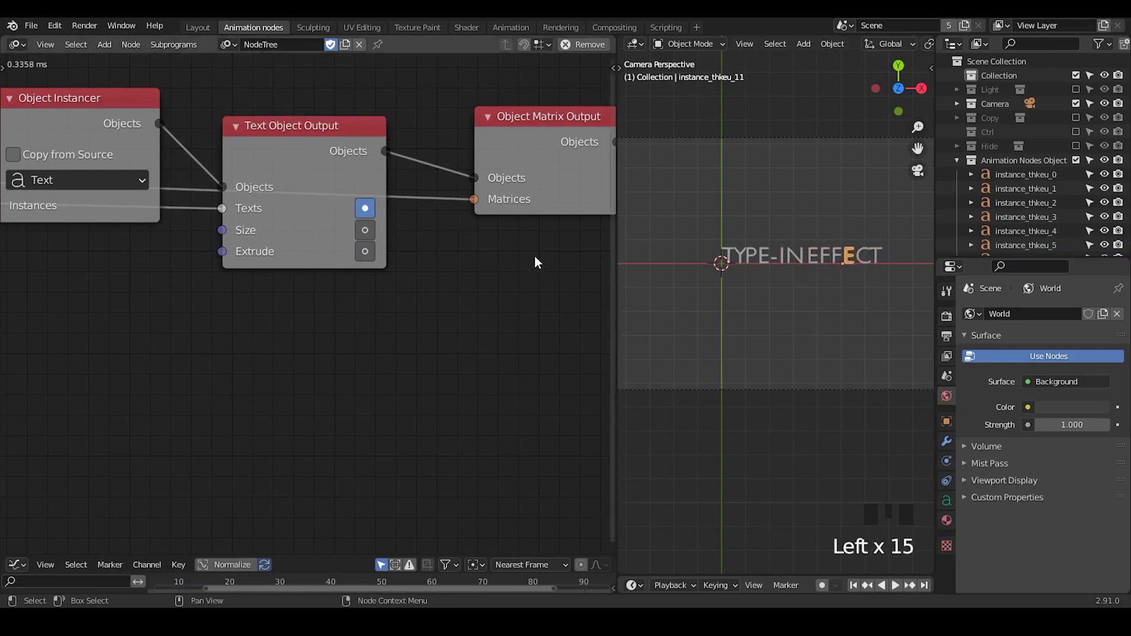
Enable the Size input on Text Object Output and change the Decompose Text string to "TYPE-IN-EFFECT".
left_click(365, 230)
scroll(273, 341, "left", 8, "ctrl")
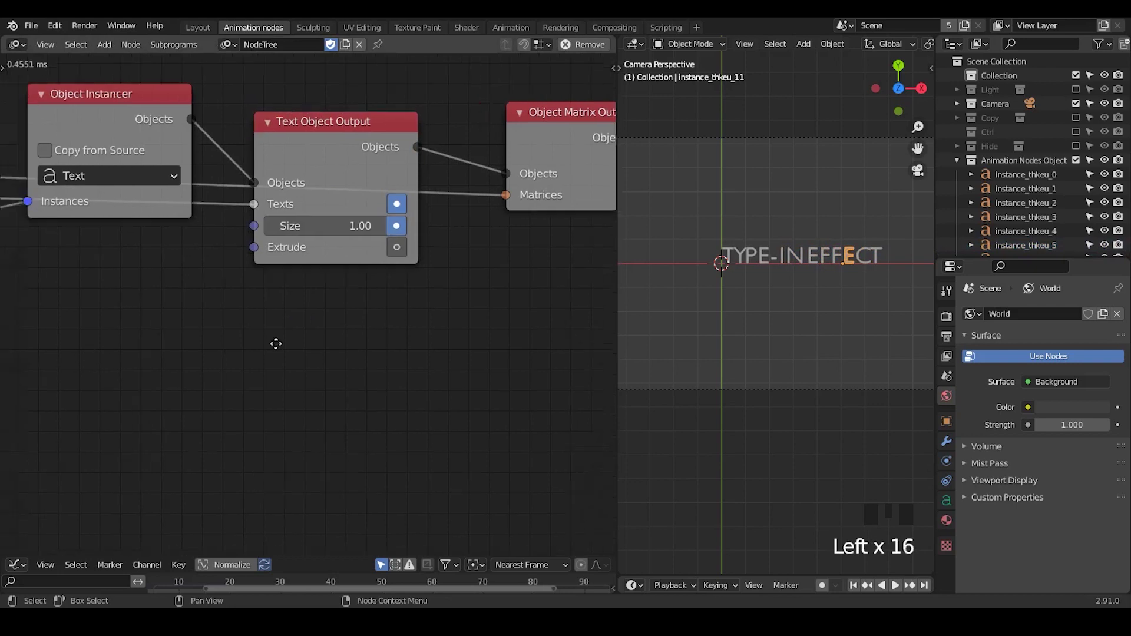
left_click(200, 259)
left_click(163, 258)
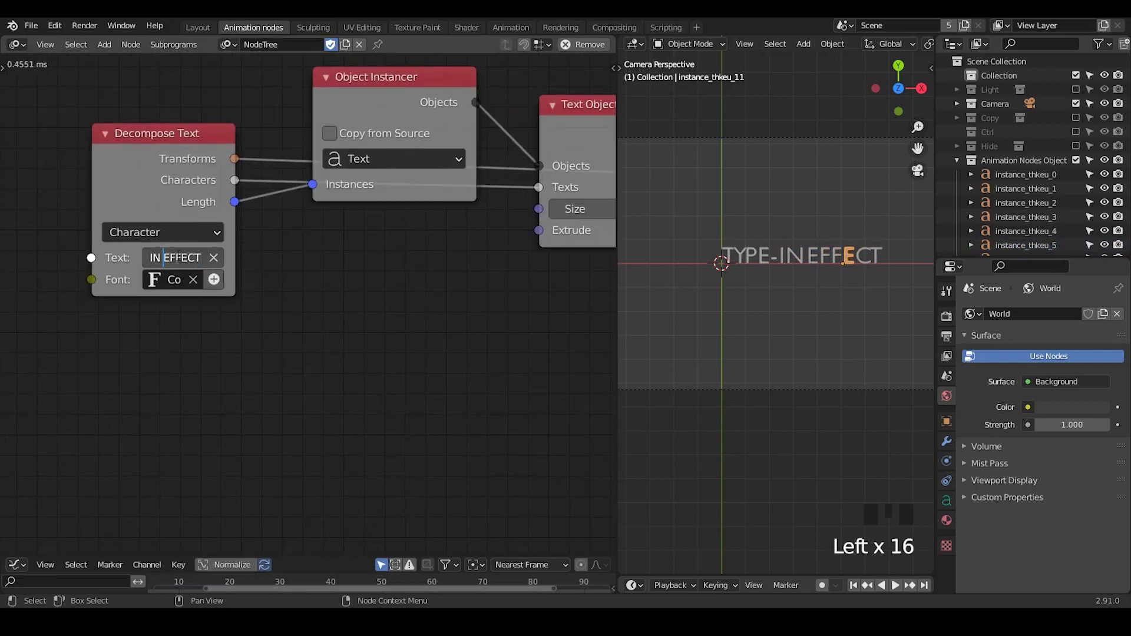
key("BackSpace")
type("-")
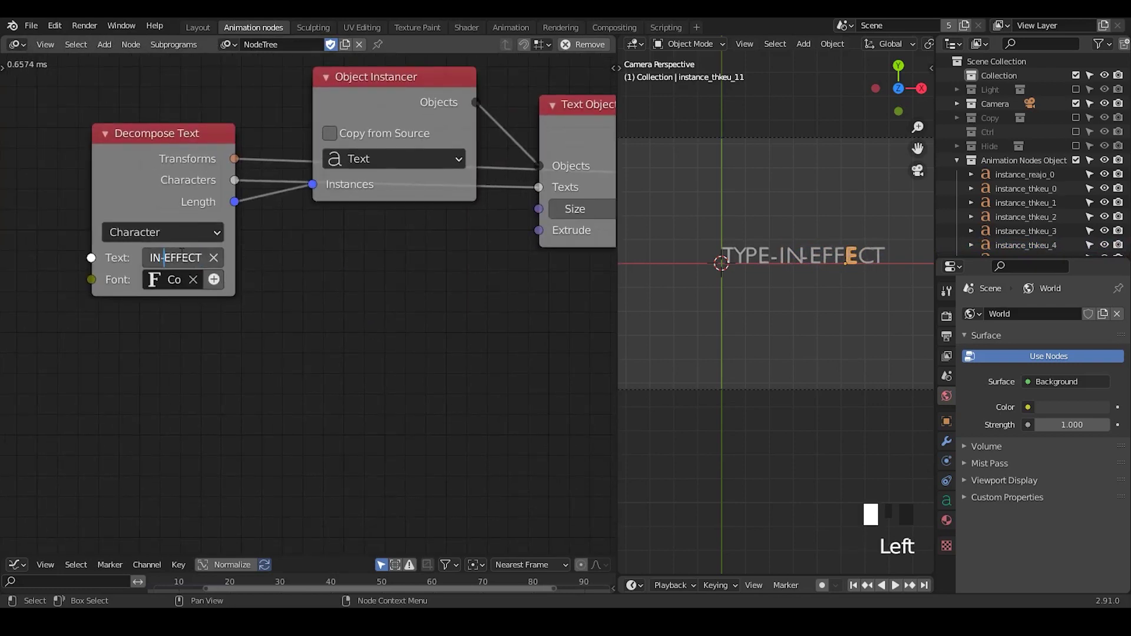
left_click(336, 257)
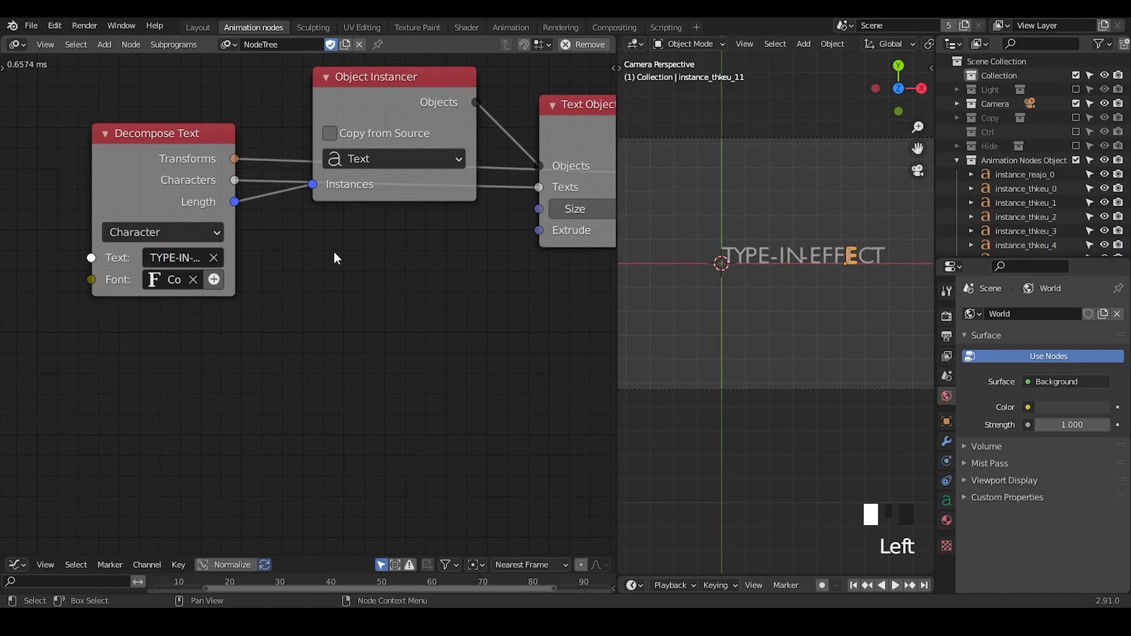
Enable the Extrude input on the Text Object Output node.
scroll(470, 255, "right", 8, "ctrl")
mouse_move(448, 205)
left_mouse_down()
mouse_move(471, 204)
mouse_move(455, 203)
left_mouse_up()
key("ctrl+z")
left_click(509, 227)
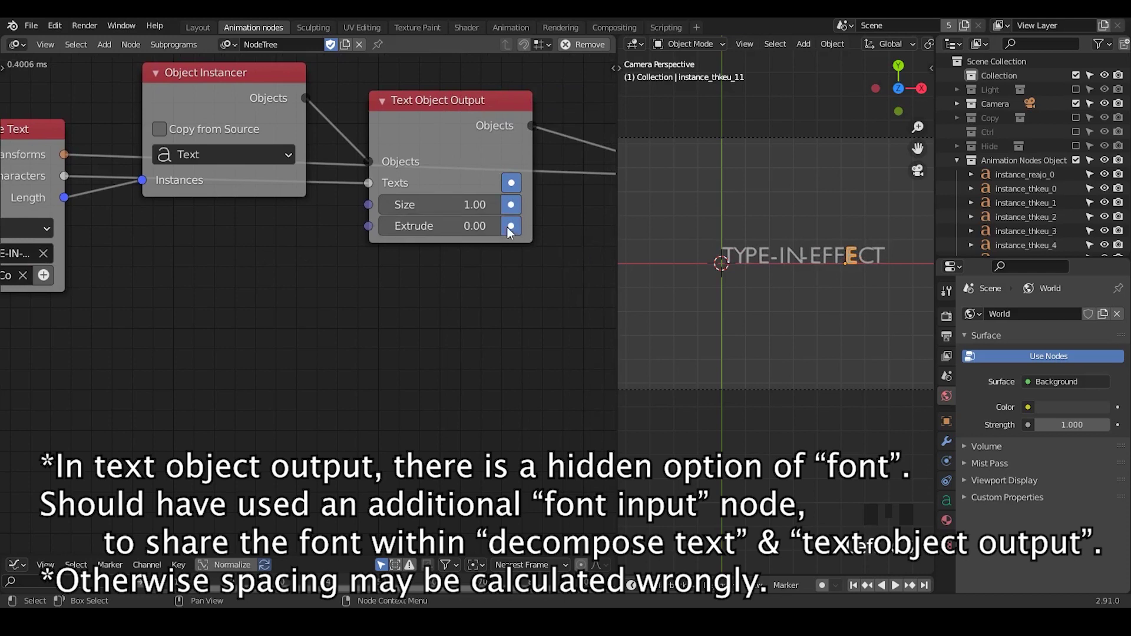
Examine the Text Object Output node's socket settings for its hidden inputs, such as Font.
key("u")
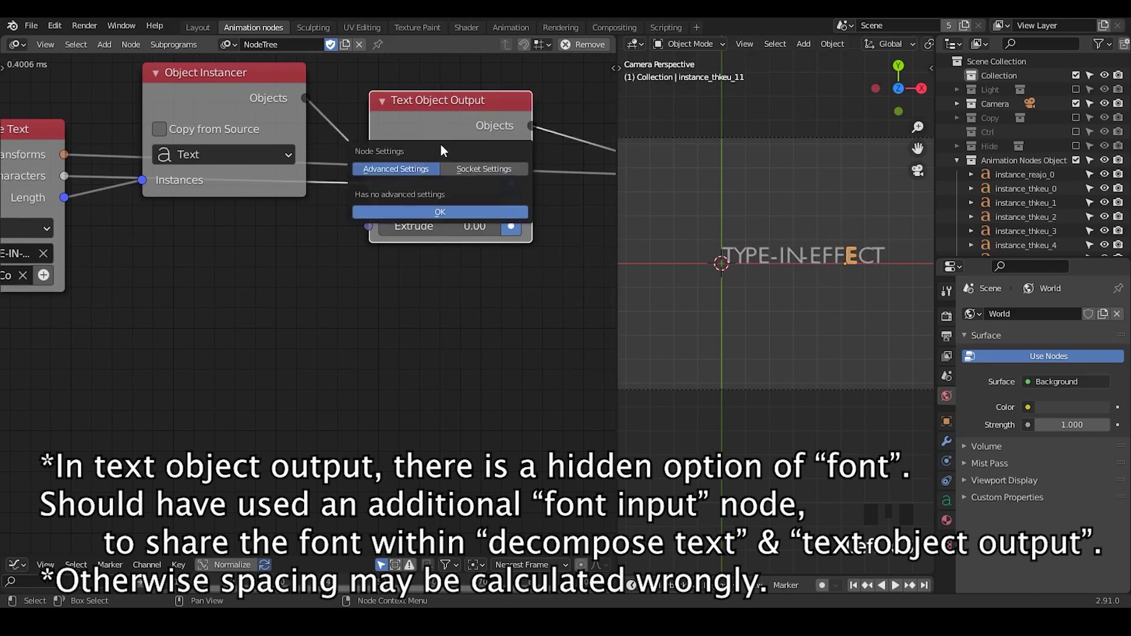
left_click(472, 167)
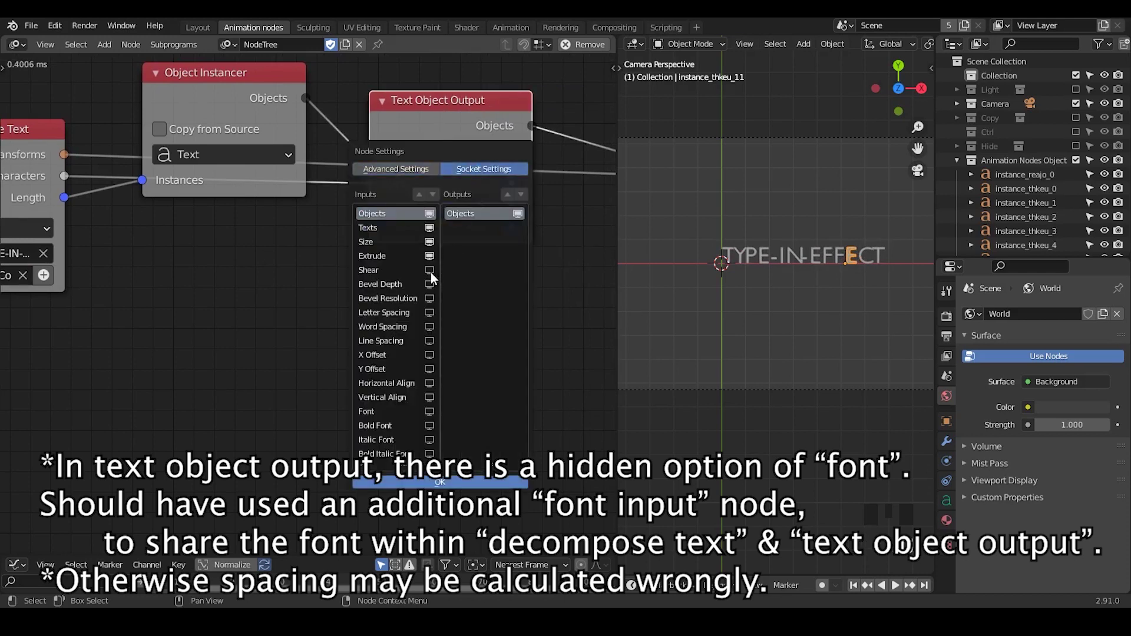
left_click(326, 279)
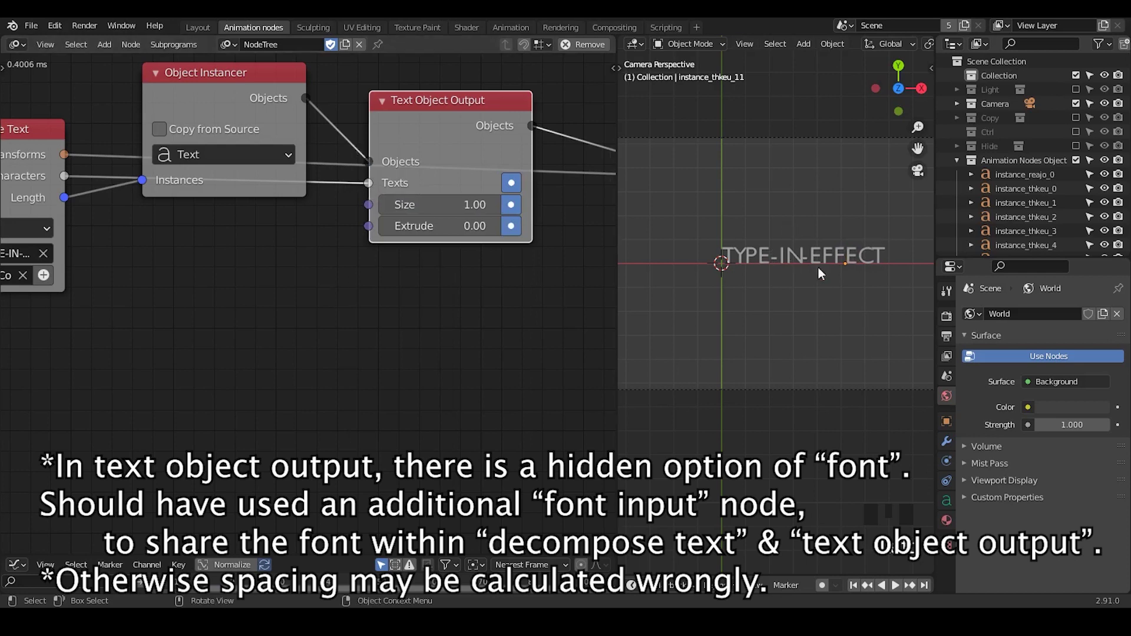
Reposition the Object Matrix Output node beside the Text Object Output node.
scroll(818, 273, "up", 2)
middle_click_drag(459, 282, 208, 317)
left_click_drag(450, 182, 494, 184)
middle_click_drag(480, 265, 368, 269)
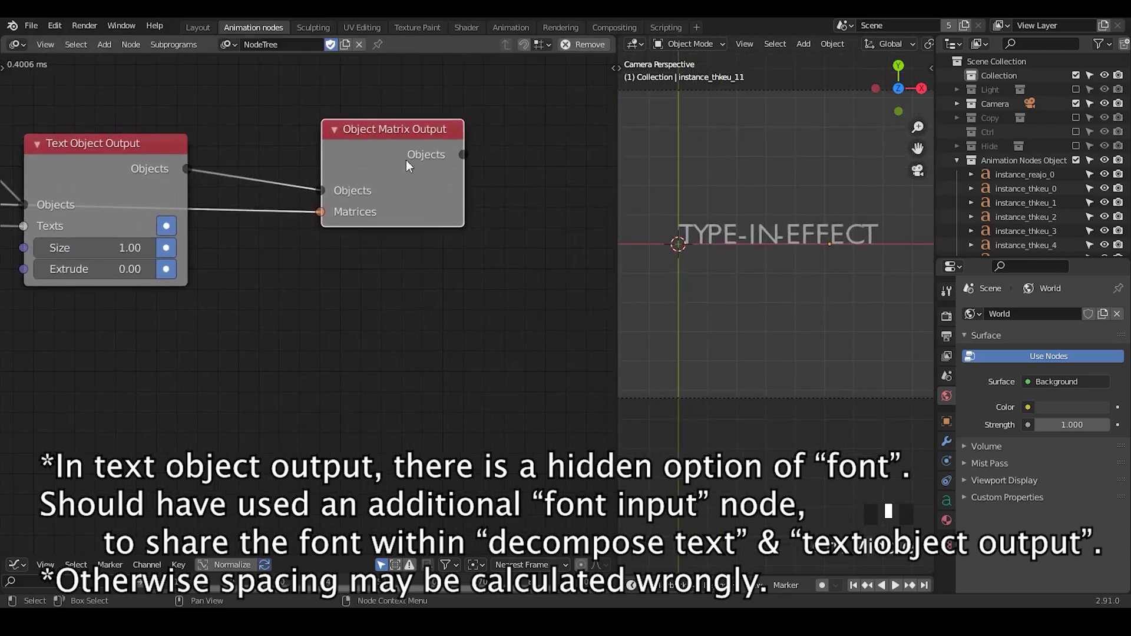
left_click_drag(406, 166, 345, 181)
Add an Object Visibility Output node after Object Matrix Output and link the matrix node's Objects output to its Objects input.
key("ctrl+a")
type("ob")
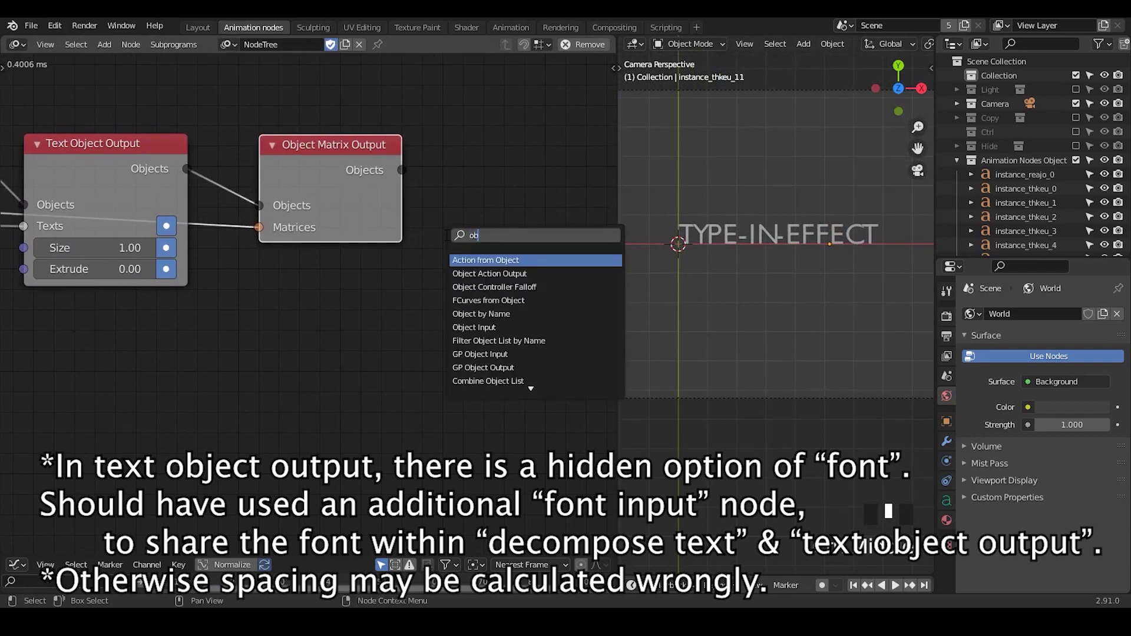
type("ject visbi")
key("Down")
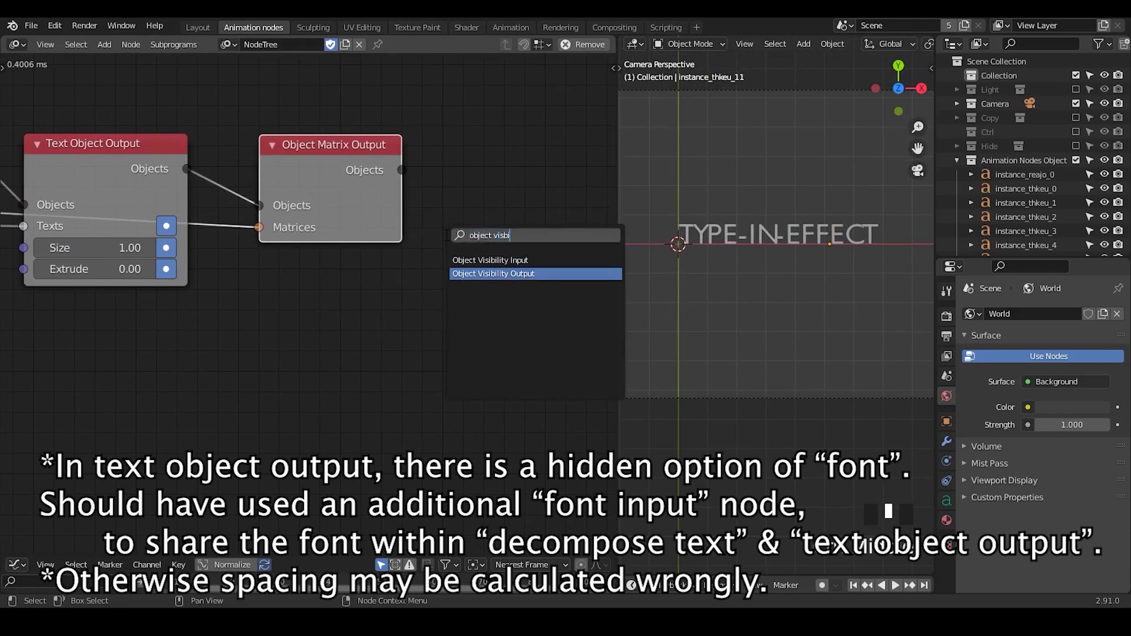
key("Return")
left_click(445, 197)
left_click_drag(401, 169, 453, 232)
Add the Object Material Shared subprogram after Object Visibility Output and link the visibility node's Objects to its Object List.
middle_click_drag(498, 351, 338, 374)
key("ctrl+a")
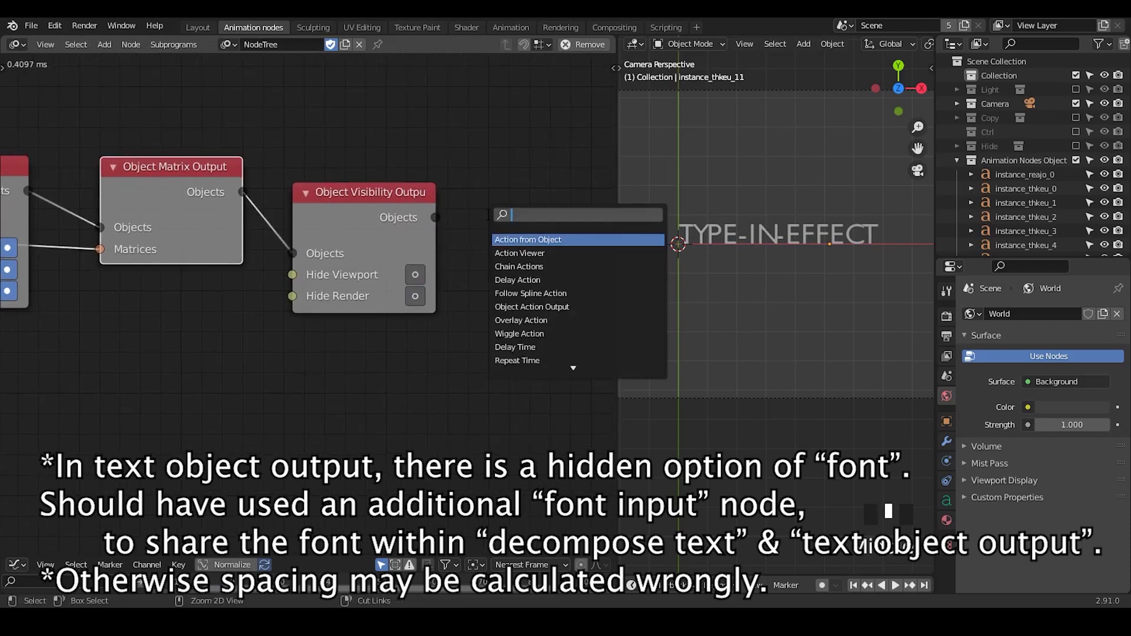
type("object mat")
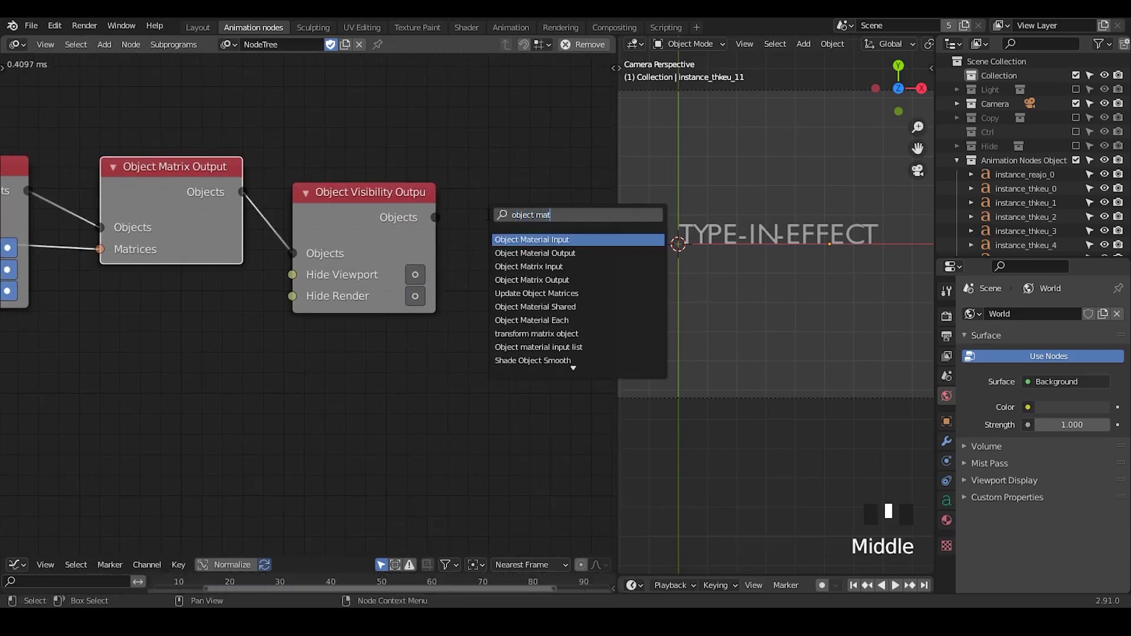
type("eria")
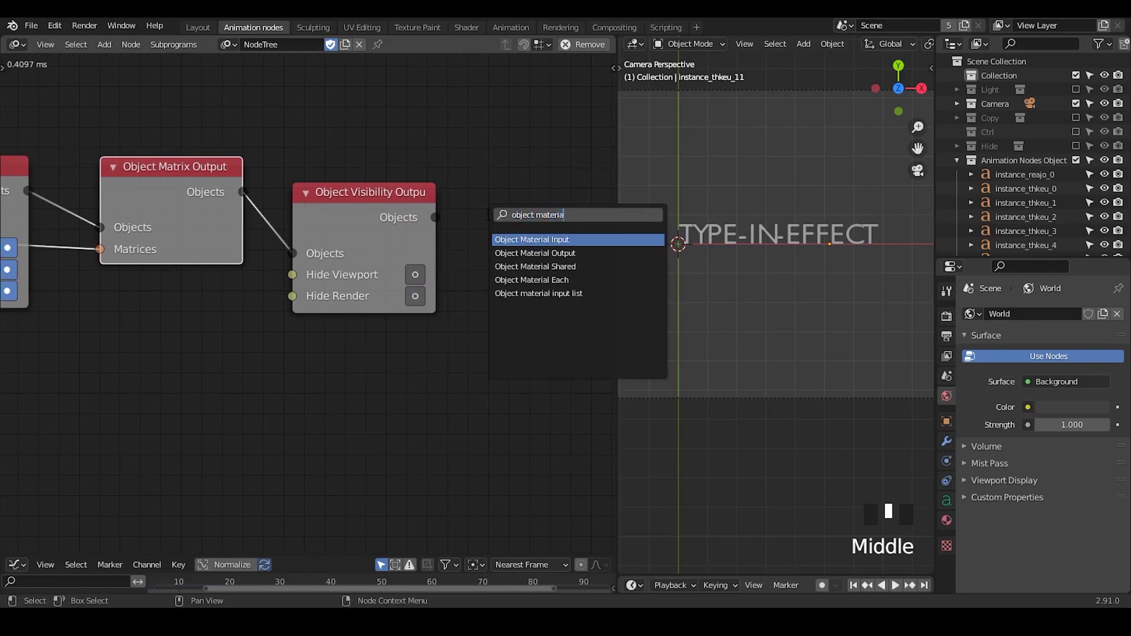
type("l")
key("Down")
key("Down")
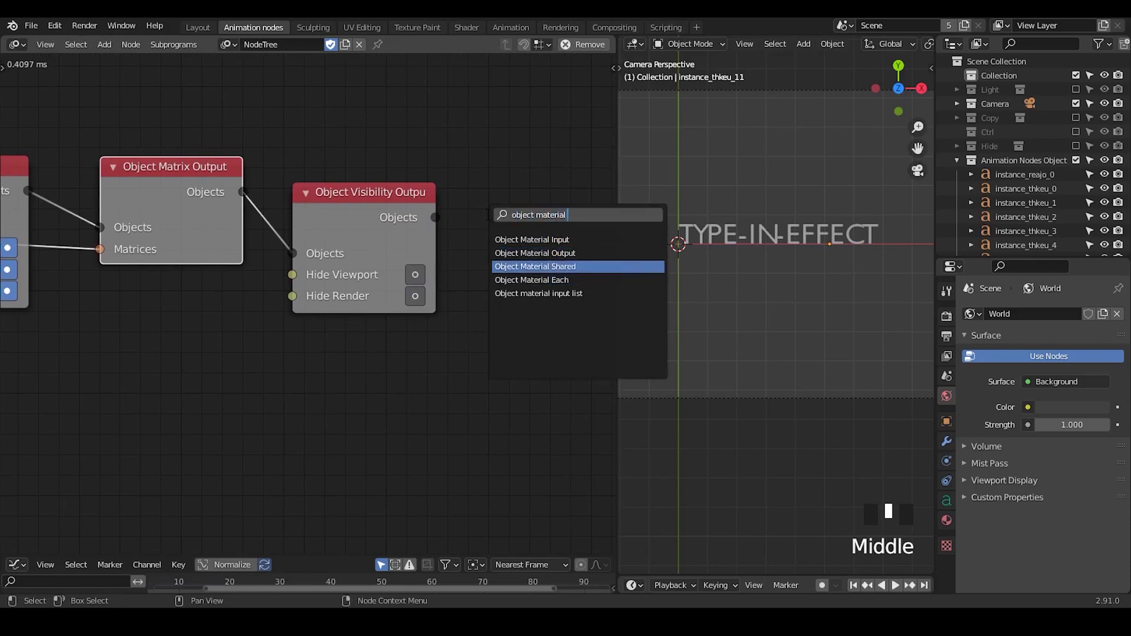
key("Return")
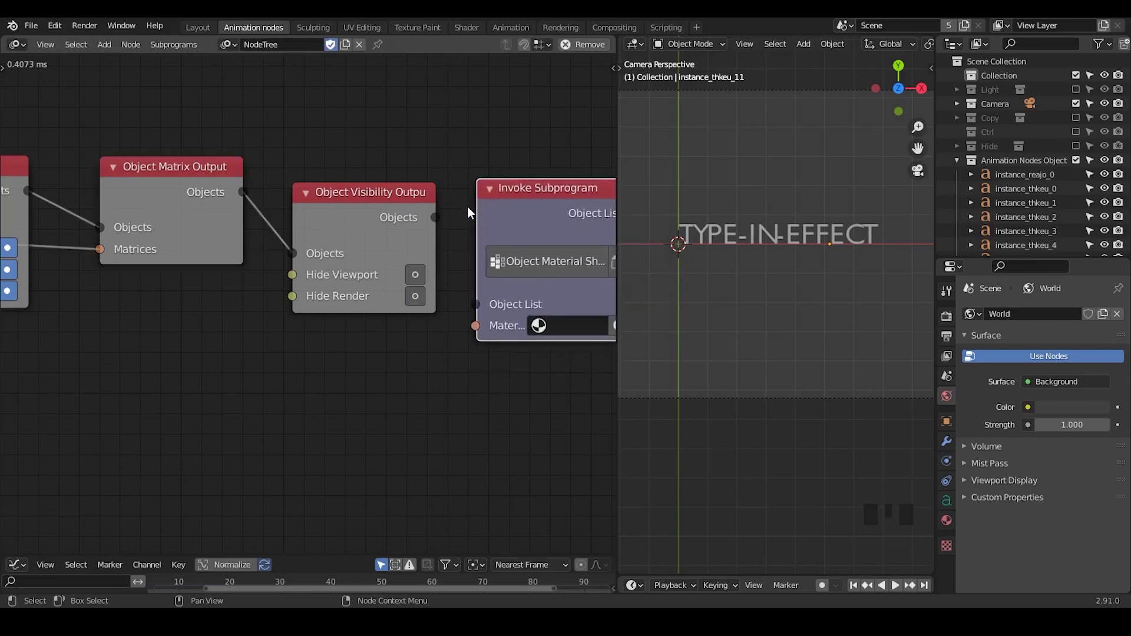
middle_click_drag(467, 208, 400, 208)
left_click_drag(377, 207, 411, 296)
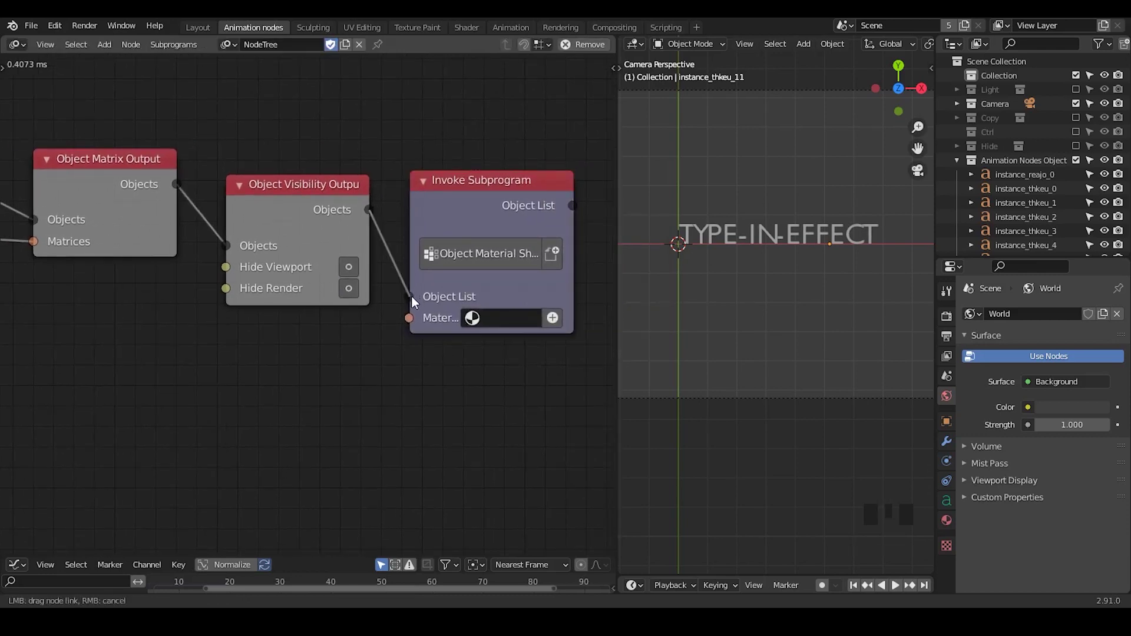
left_click_drag(462, 204, 473, 179)
Create a new material in the Object Material Shared subprogram's material input and widen the node.
left_click(559, 288)
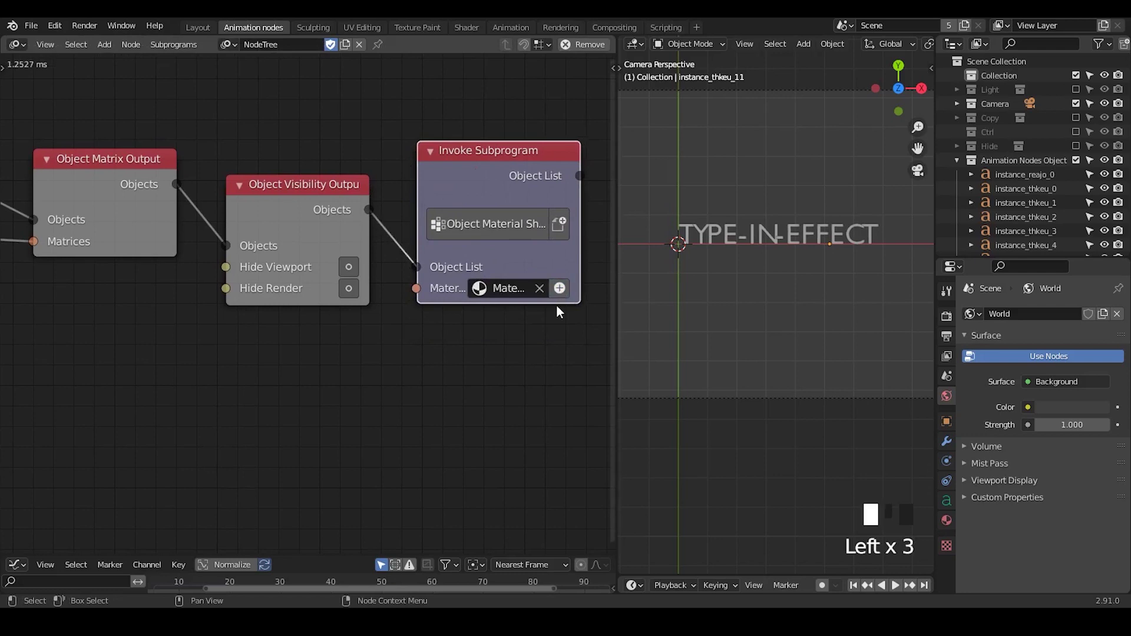
middle_click_drag(487, 159, 407, 150)
left_click_drag(501, 245, 559, 245)
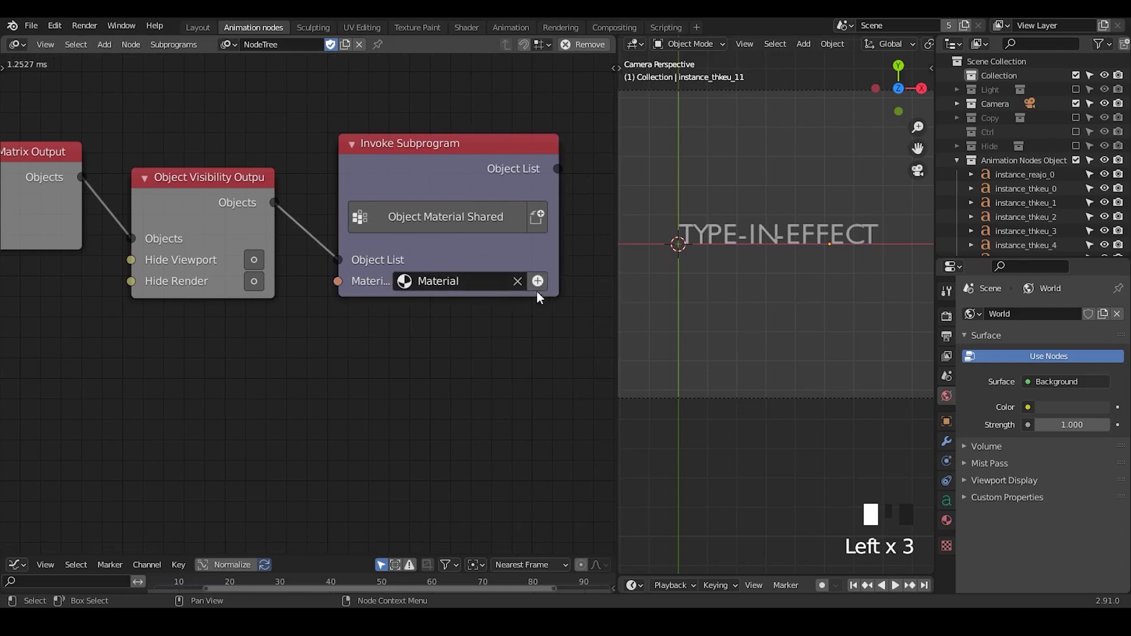
Add an Evaluate Falloff node and place it below the Text Object Output node.
middle_click_drag(399, 346, 439, 321)
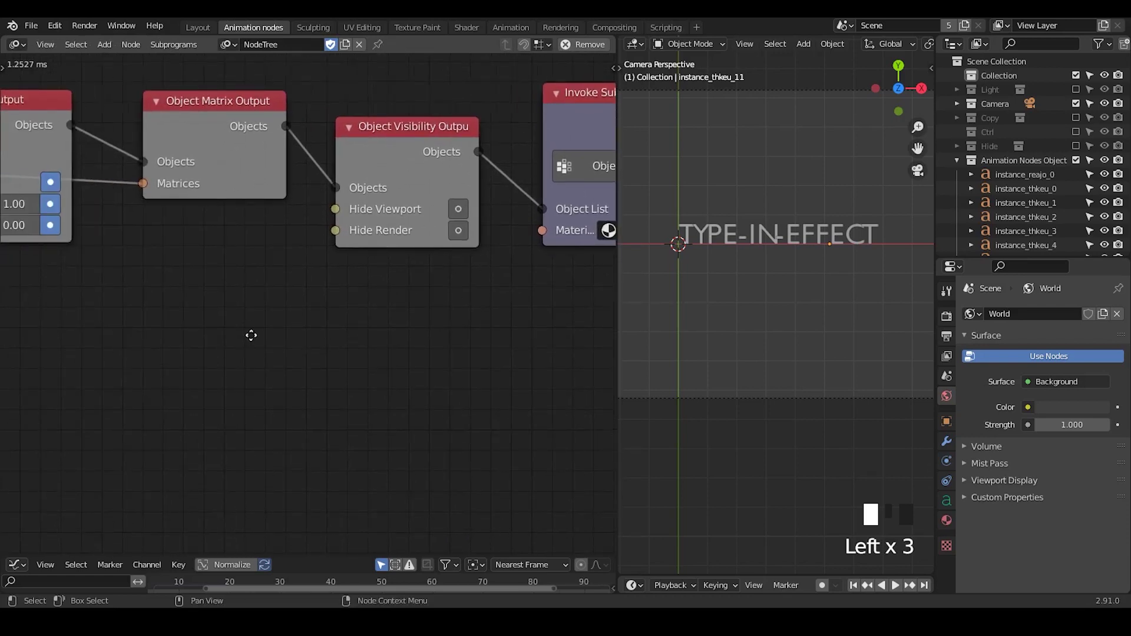
middle_click_drag(251, 335, 380, 314)
key("ctrl+a")
type("evaluate f")
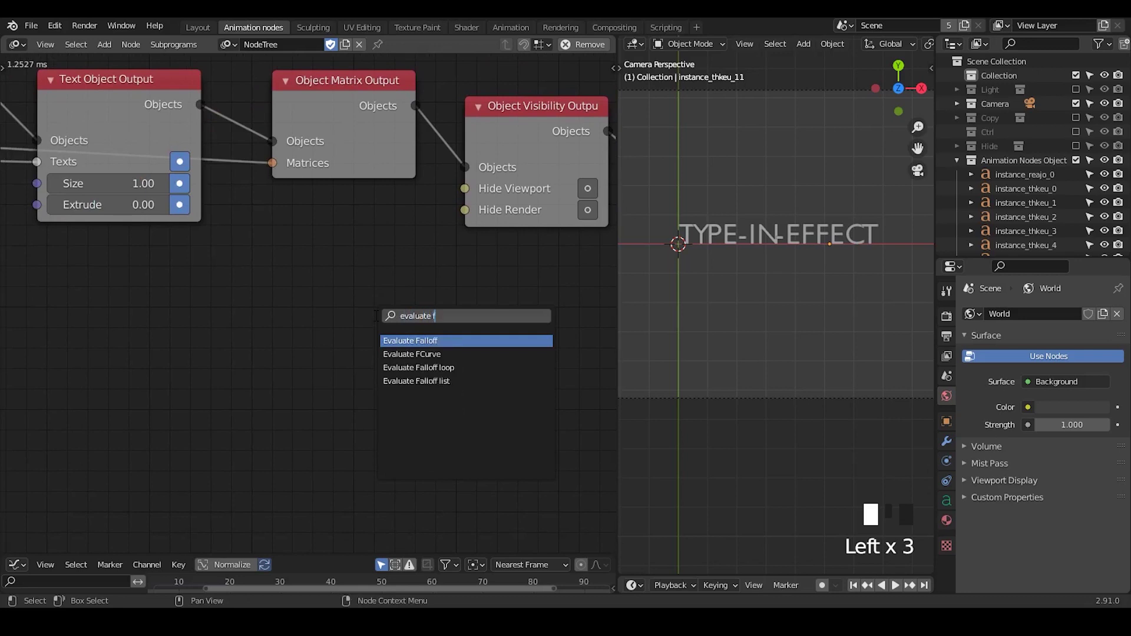
type("all")
key("Return")
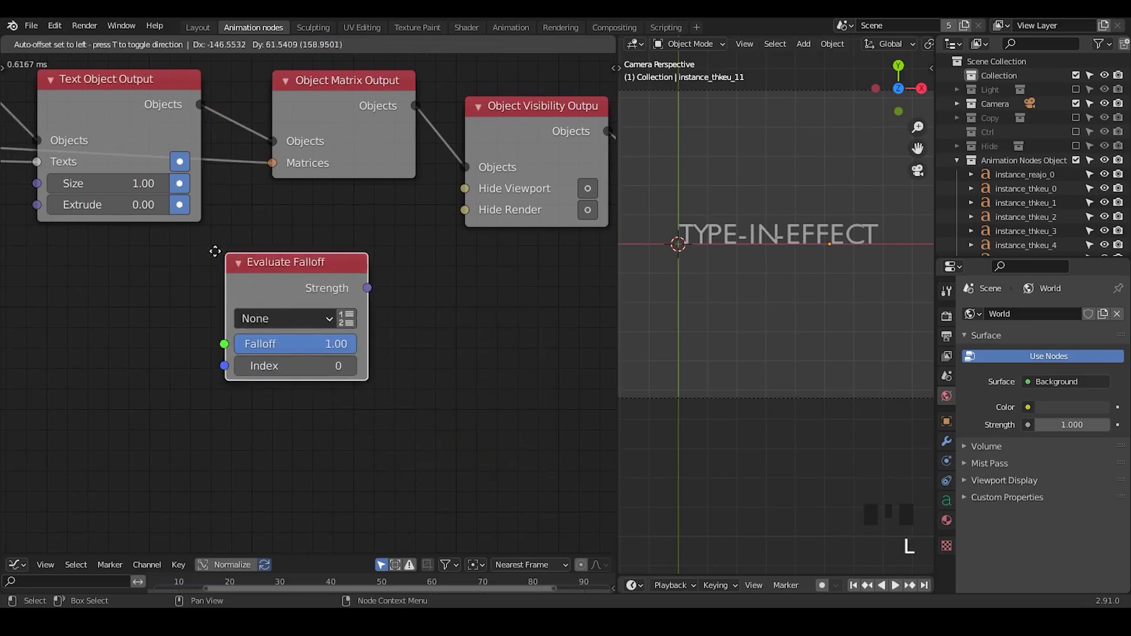
left_click(234, 306)
Set Evaluate Falloff's type to Transformation Matrix, switch it to list evaluation, and nudge it into place.
left_click(228, 314)
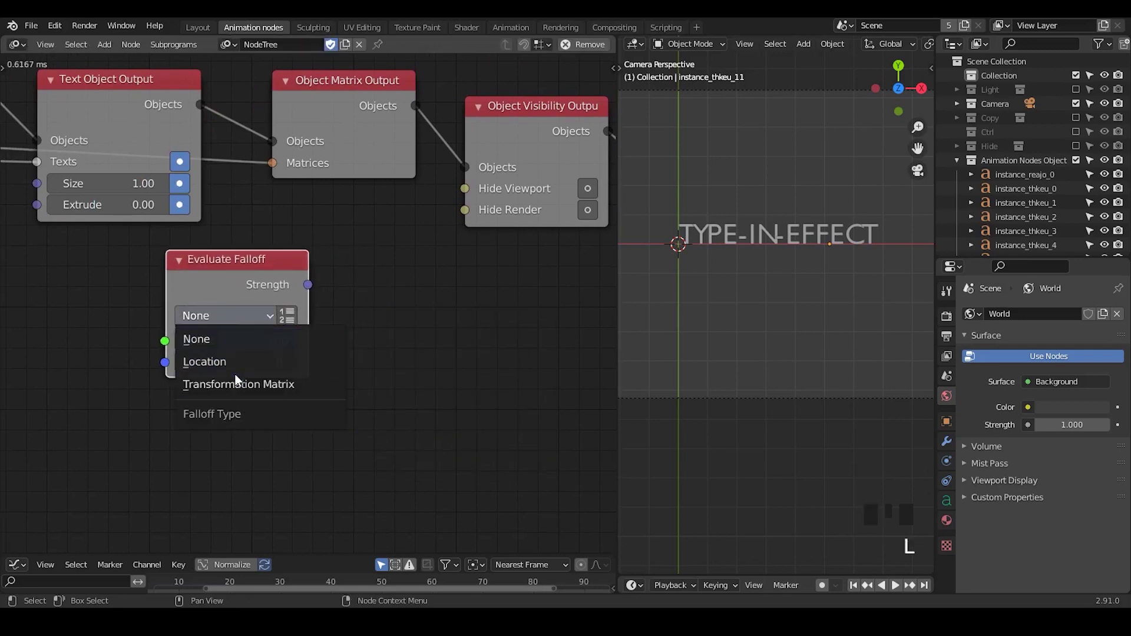
left_click(273, 383)
left_click(288, 316)
left_click_drag(221, 278, 249, 273)
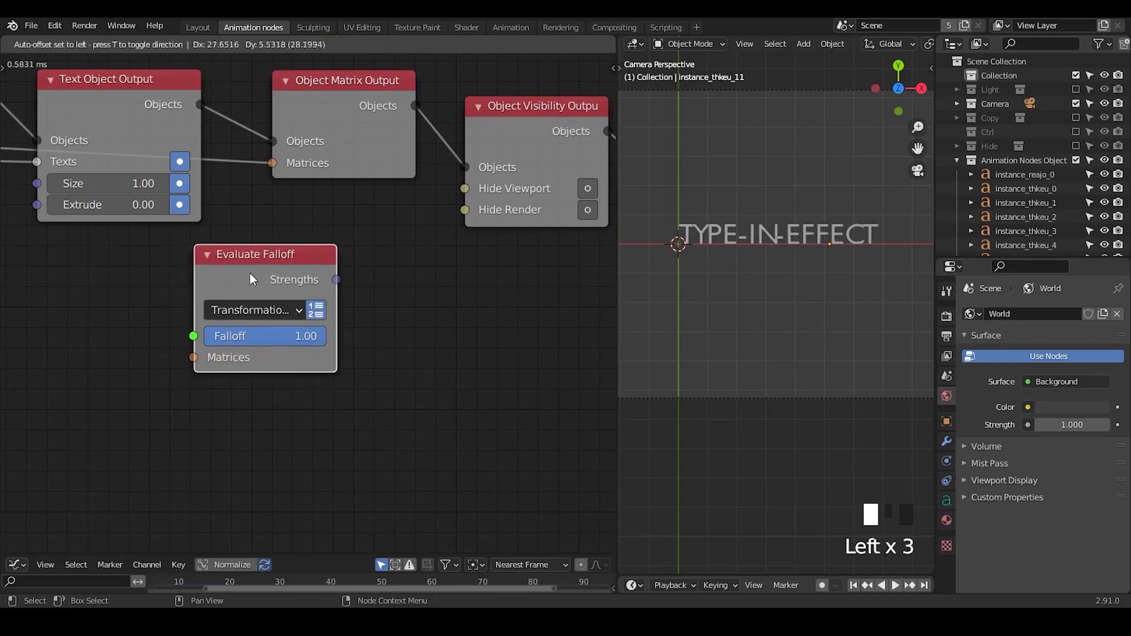
Add a reroute on the Decompose Text Transforms link and connect it to Evaluate Falloff's Matrices input.
middle_click_drag(250, 274, 385, 246)
right_click_drag(144, 110, 139, 122, "shift")
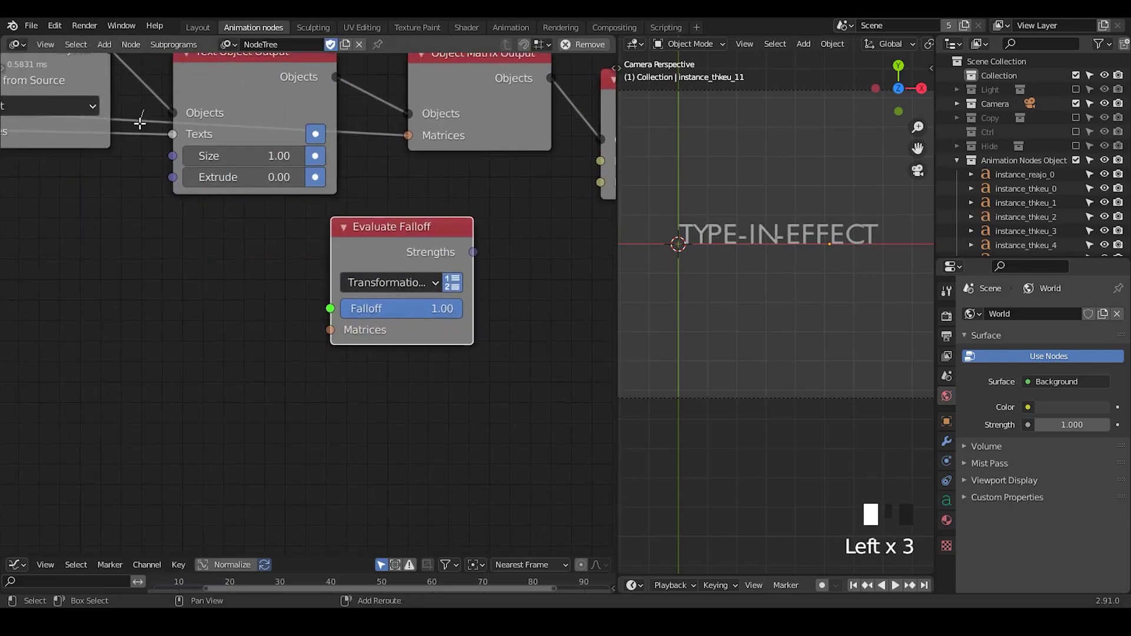
left_click_drag(139, 119, 332, 329)
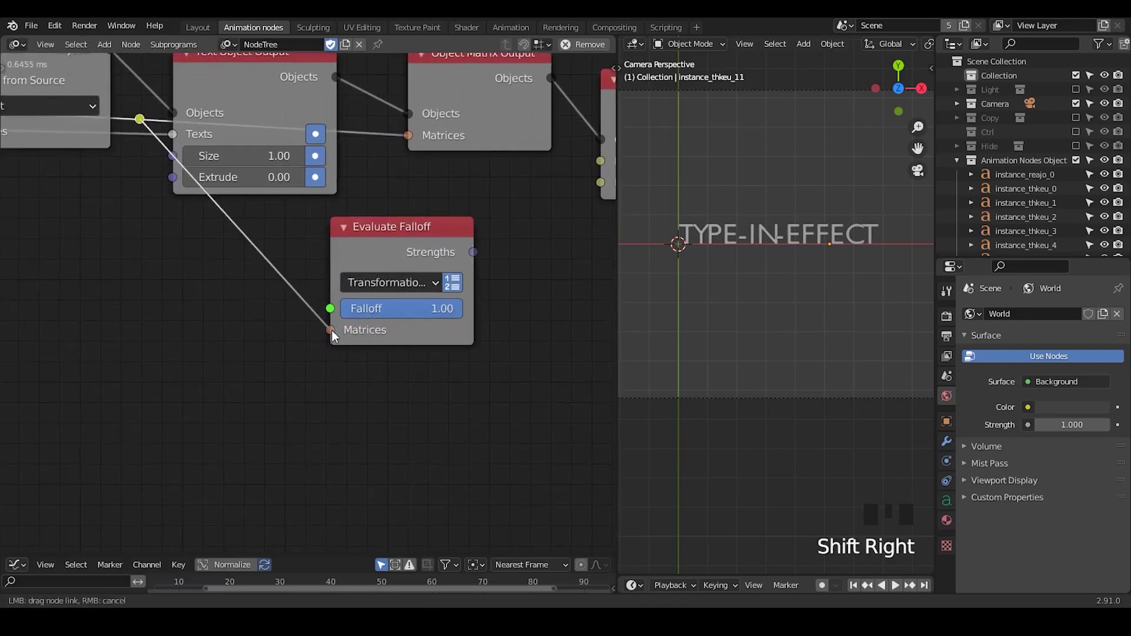
middle_click_drag(286, 389, 323, 409)
key("ctrl+a")
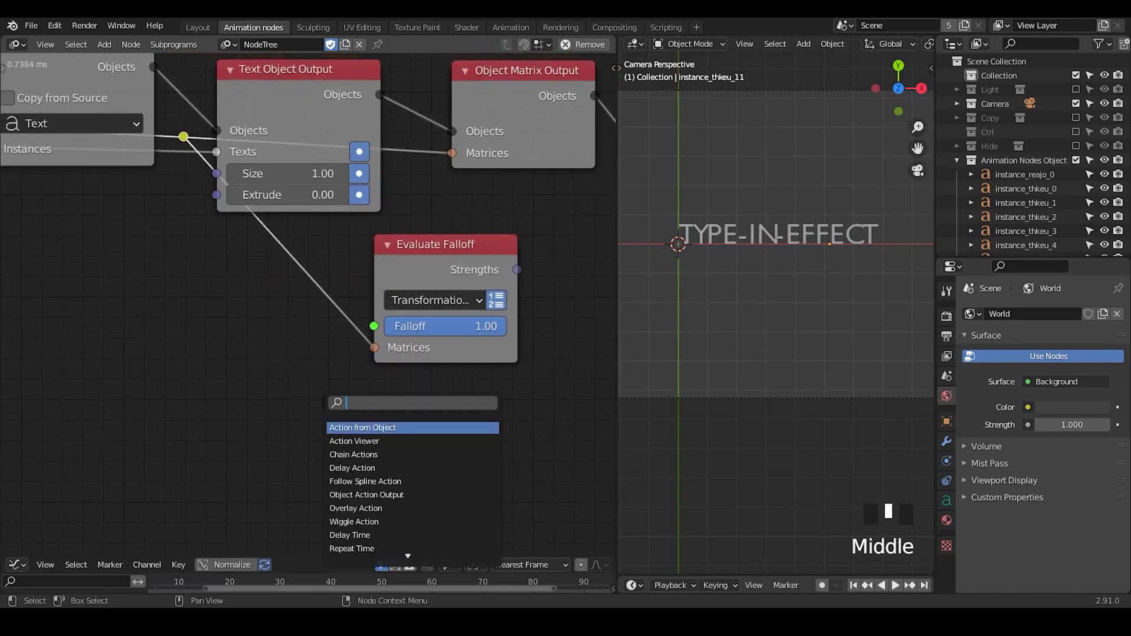
type("delay")
key("Down")
key("Down")
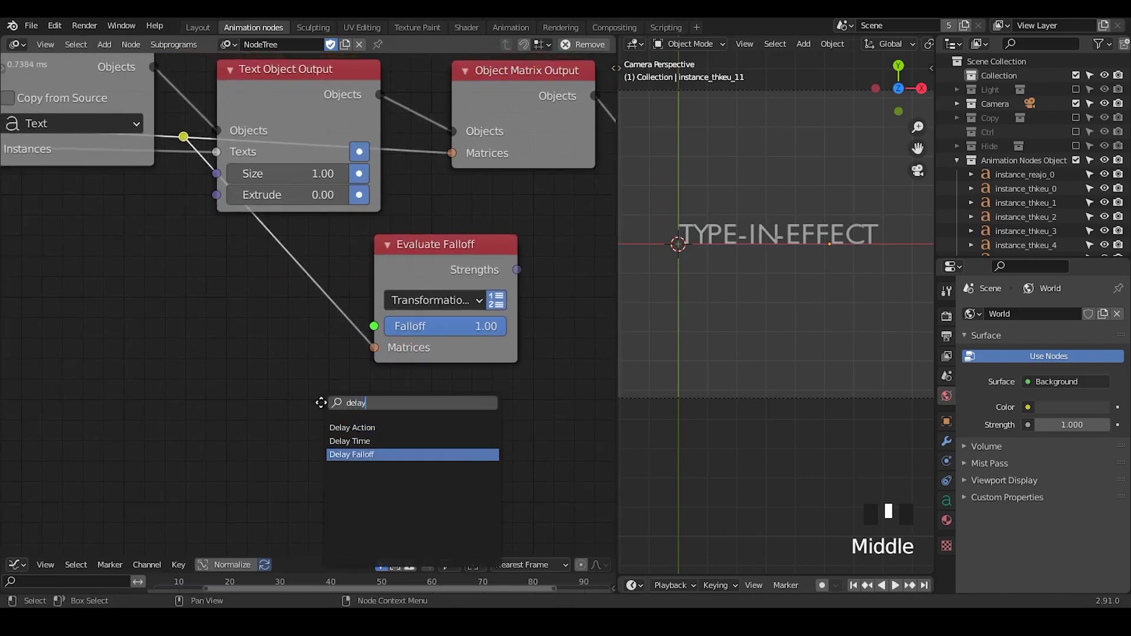
key("Return")
left_click(133, 390)
middle_click_drag(134, 390, 290, 356)
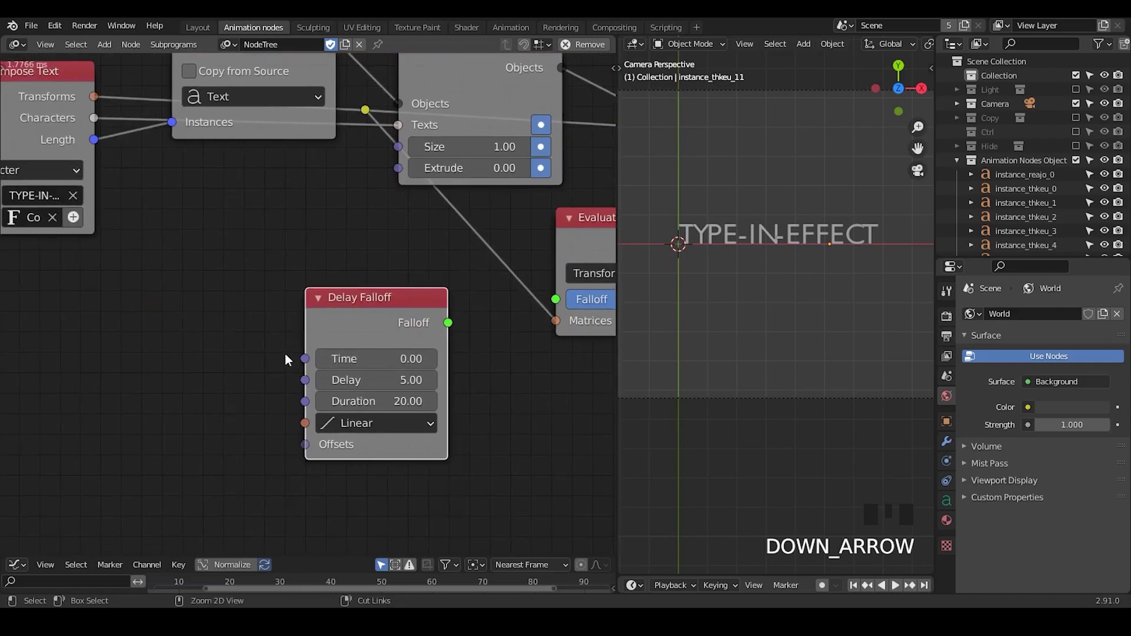
key("ctrl+a")
type("t")
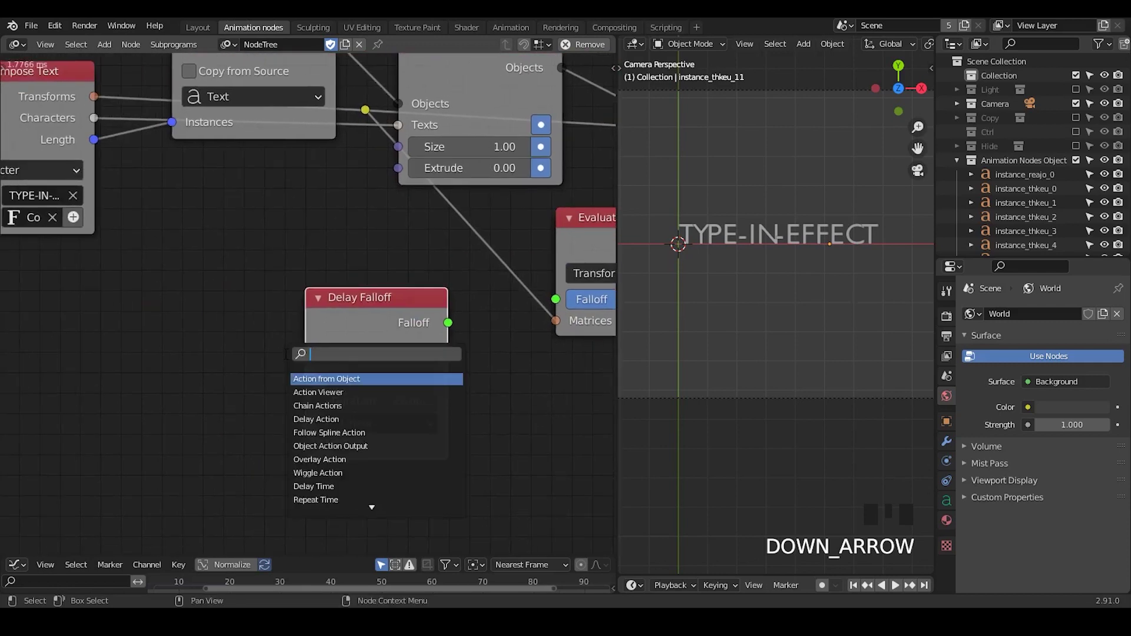
key("Escape")
key("x")
Enable the Ctrl collection, select its Controller empty, and add an Object Controller Falloff node that uses this Controller.
left_click(1076, 131)
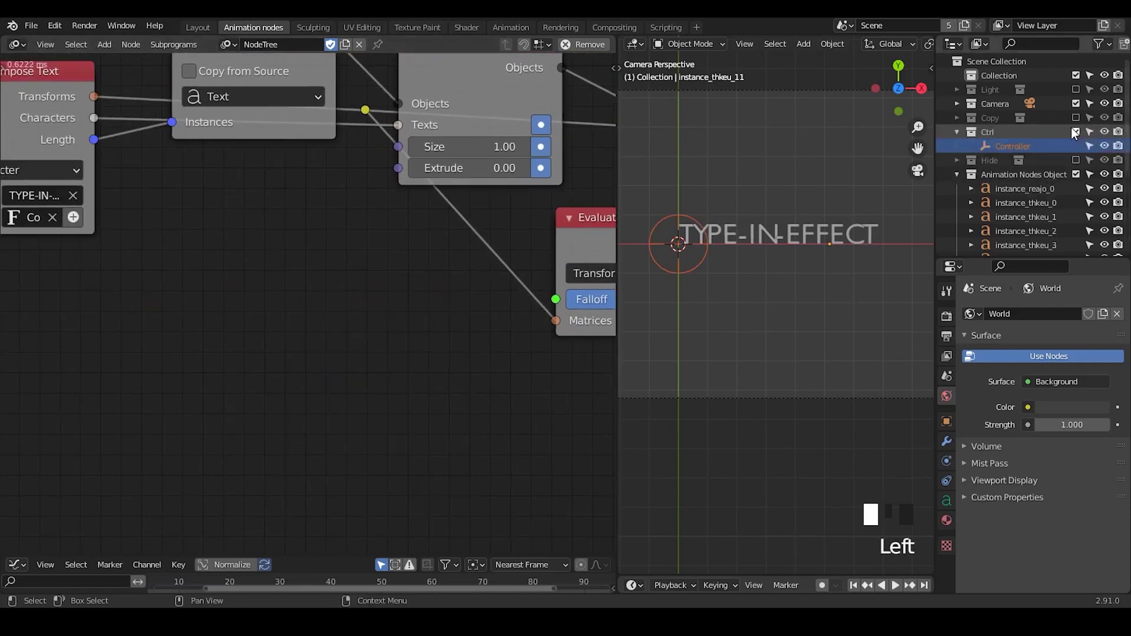
left_click(1009, 146)
middle_click_drag(447, 341, 374, 330)
key("ctrl+a")
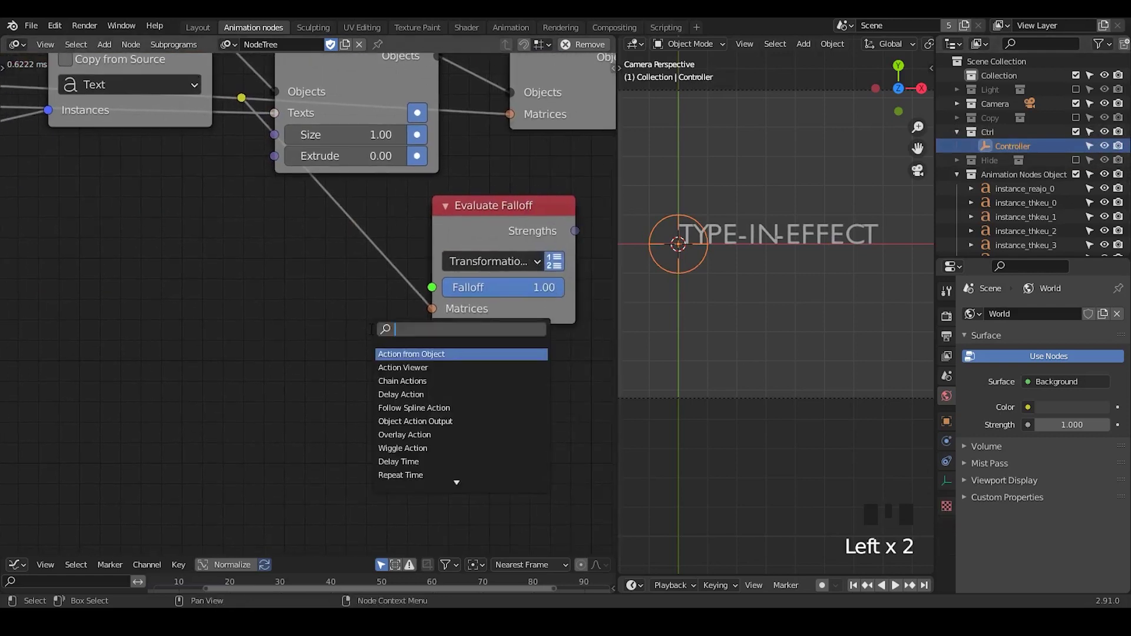
type("object contr")
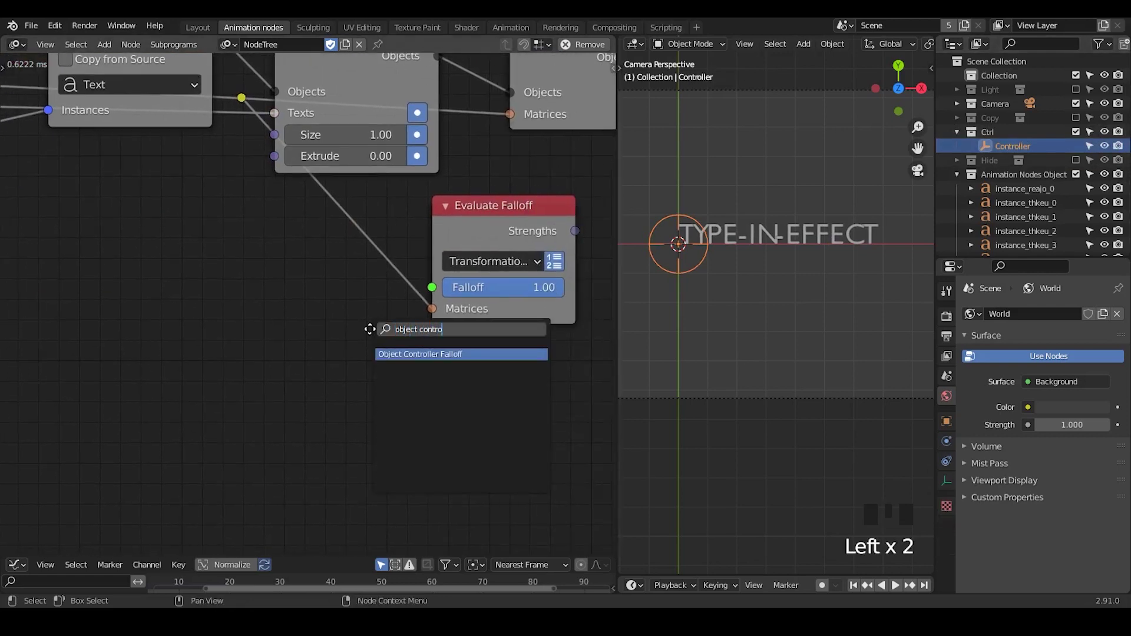
type("o")
key("Return")
left_click(319, 368)
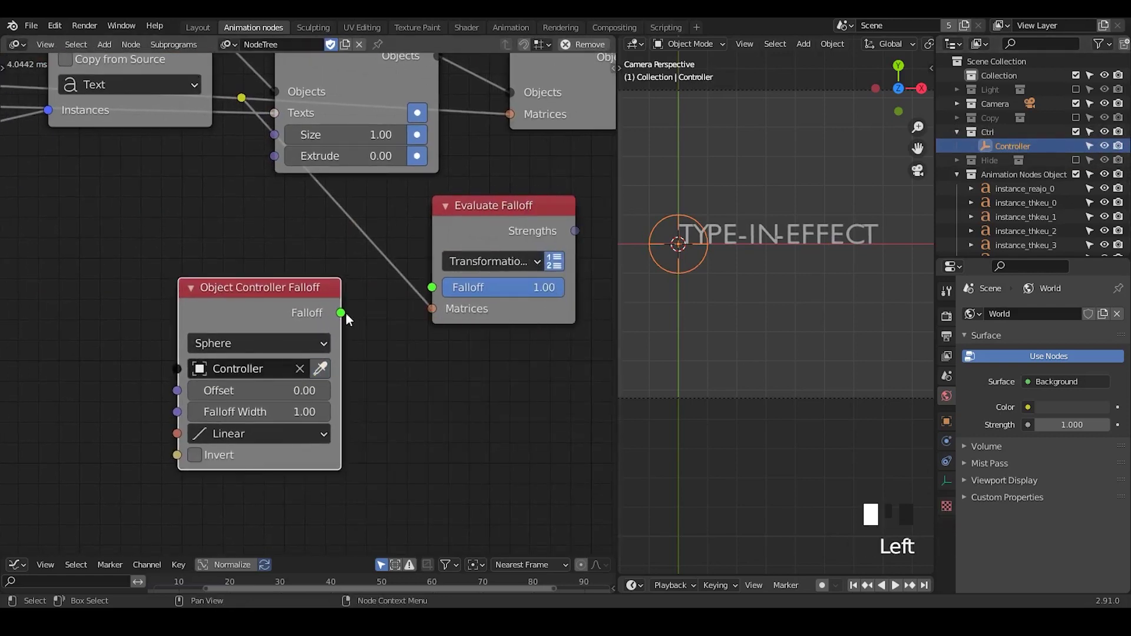
Link the Object Controller Falloff to Evaluate Falloff's Falloff input and the resulting Strengths to Hide Viewport on Object Visibility Output.
left_click_drag(341, 312, 436, 292)
left_click(533, 371)
middle_click_drag(535, 400, 378, 433)
left_click_drag(416, 263, 544, 173)
middle_click_drag(538, 286, 441, 306)
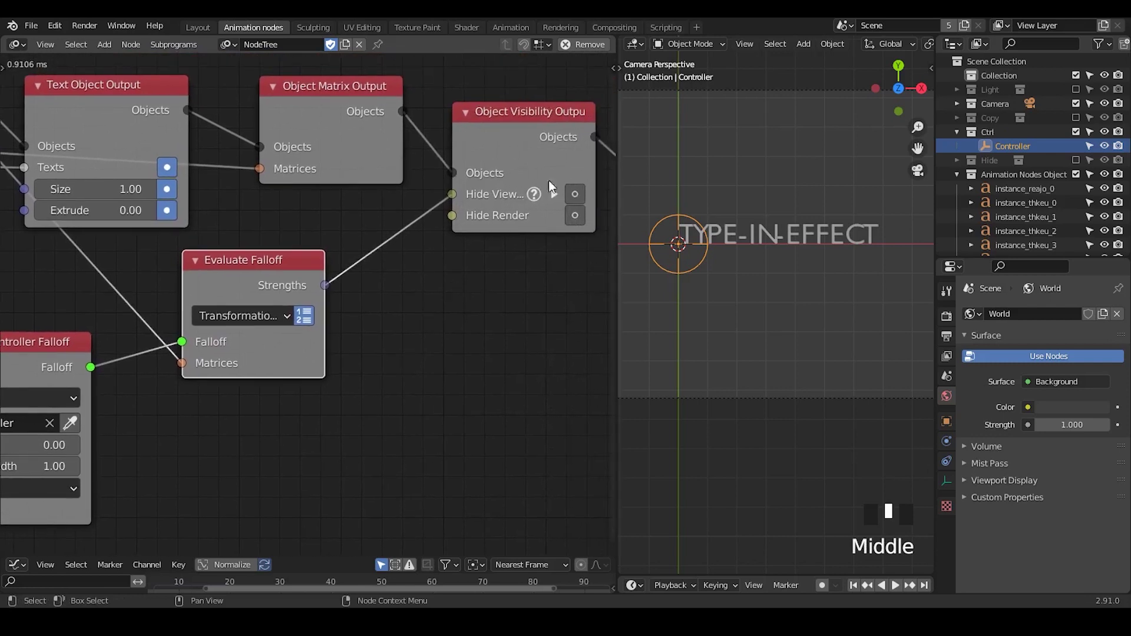
Enable Hide Viewport and Hide Render on Object Visibility Output and link Evaluate Falloff's Strengths to Hide Render.
left_click(575, 216)
left_click(575, 215)
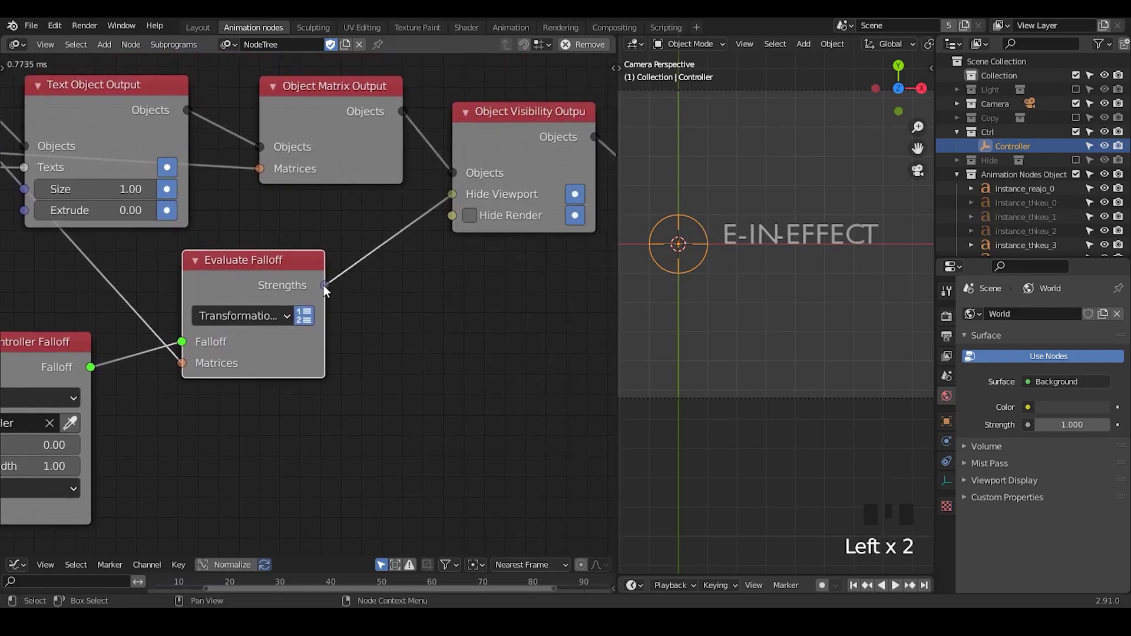
left_click_drag(324, 285, 464, 216)
middle_click_drag(479, 299, 489, 290)
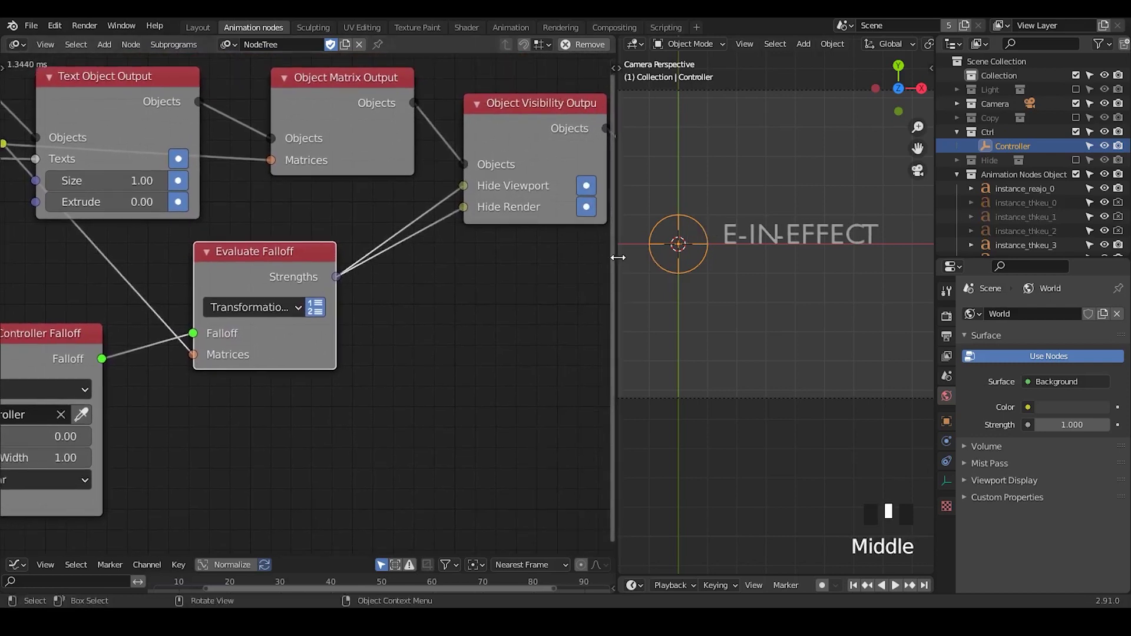
Slide the Controller along X past the text and back before its first letter, and invert the Object Controller Falloff.
left_click_drag(617, 257, 415, 259)
key("g")
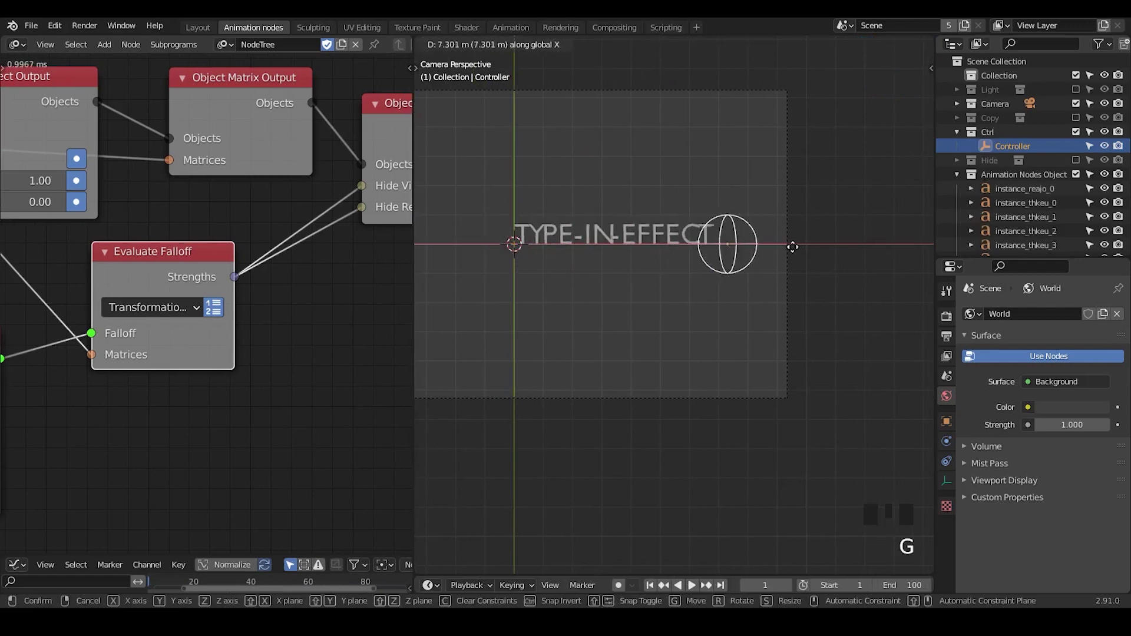
left_click(519, 246)
middle_click_drag(108, 351, 312, 294)
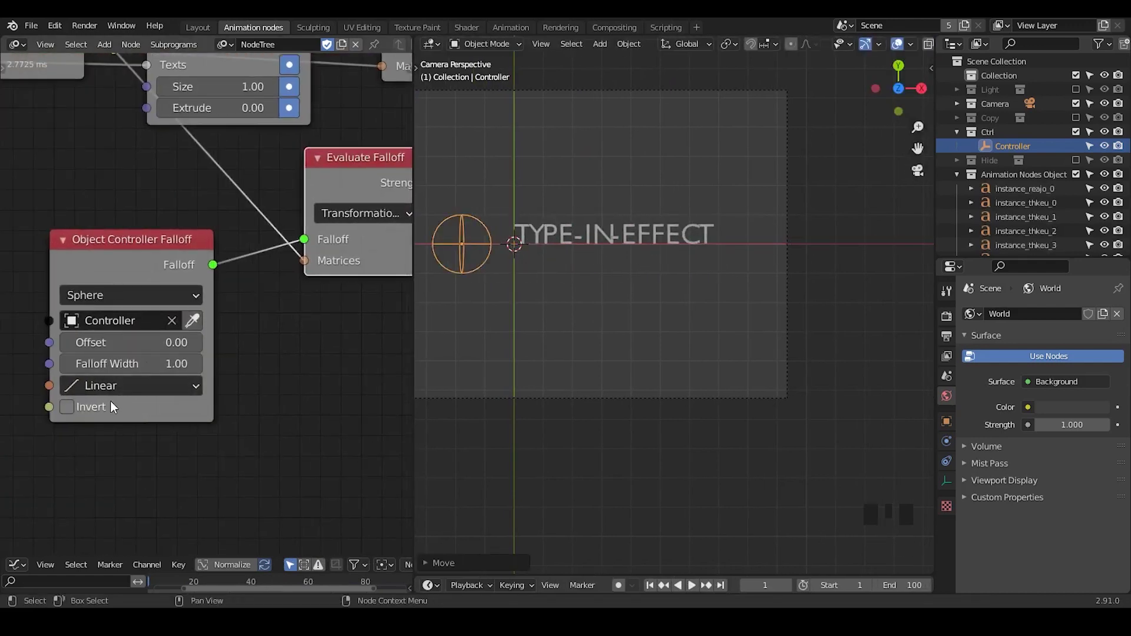
left_click(67, 407)
Sweep the Controller along X across the text area and back, and set its falloff to Directional on the X axis.
key("g")
key("x")
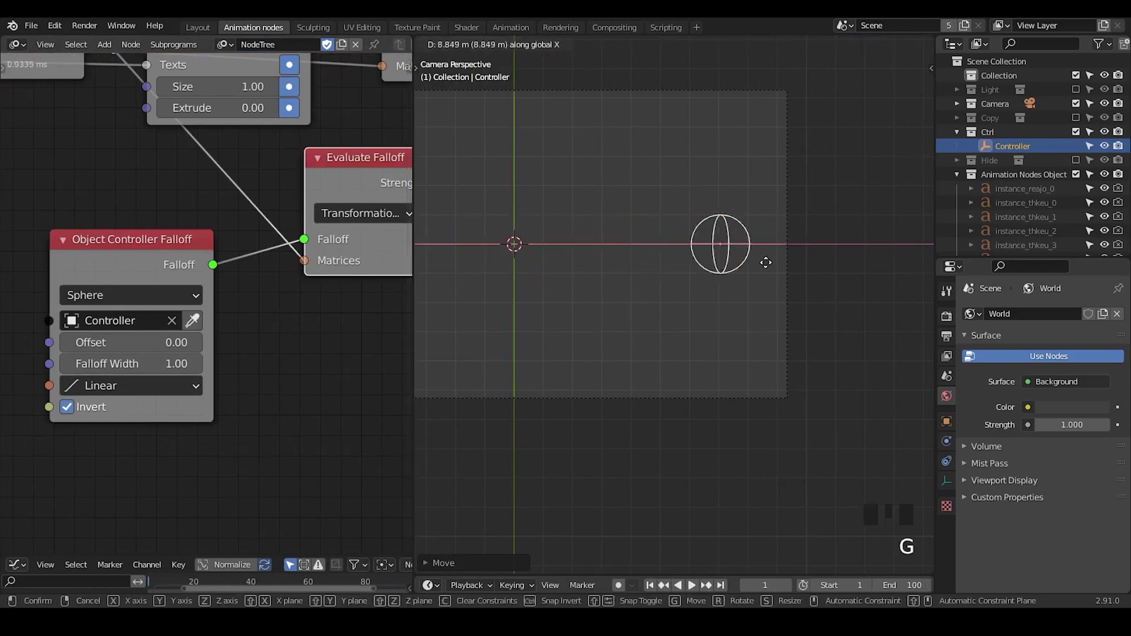
left_click(499, 259)
left_click(133, 290)
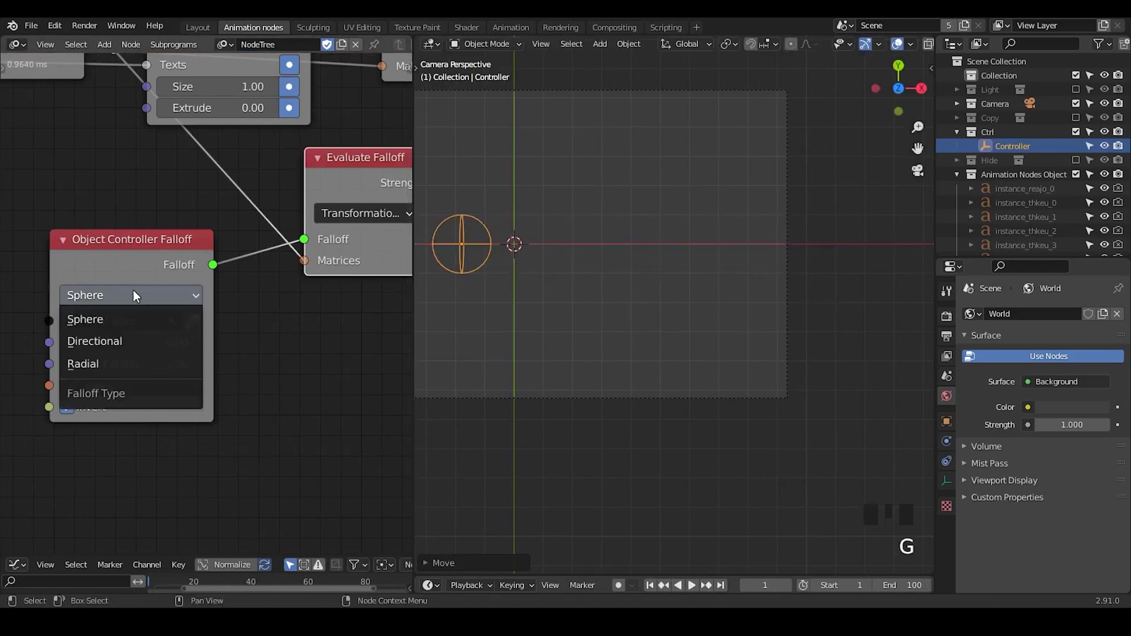
left_click(136, 336)
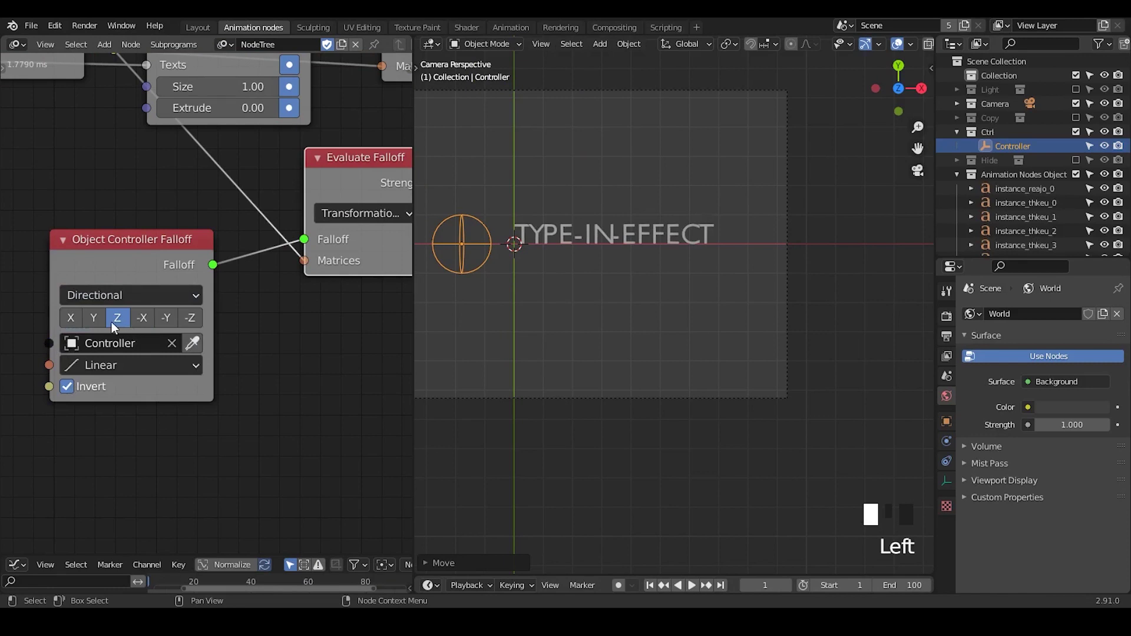
left_click(71, 318)
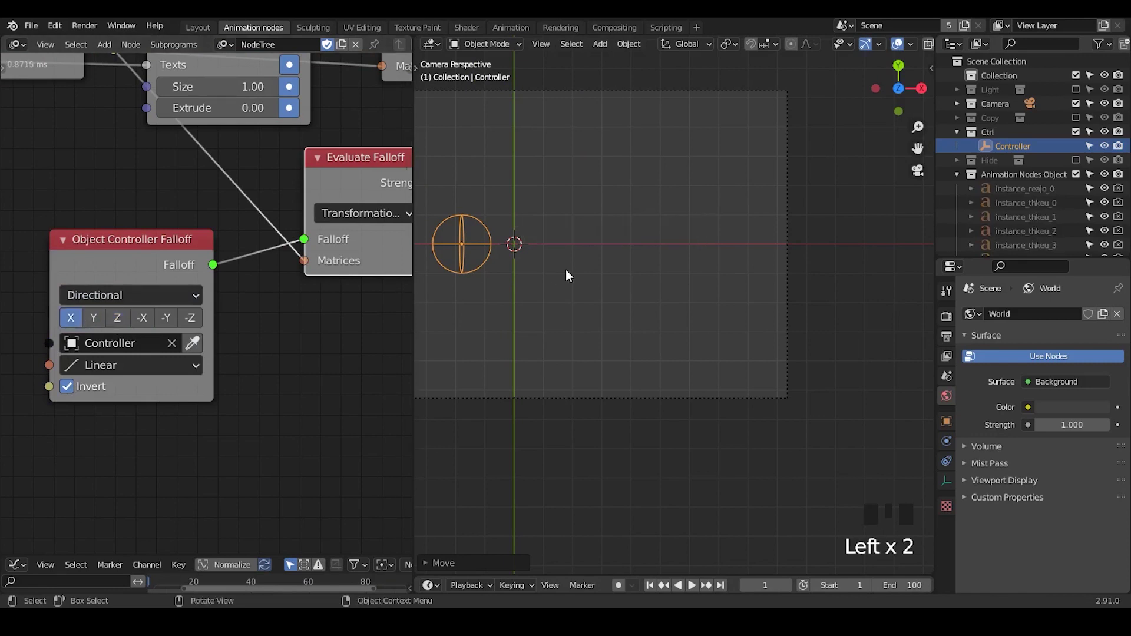
Test the directional falloff by moving the Controller along X from before the text to beyond its last letter.
key("g")
key("x")
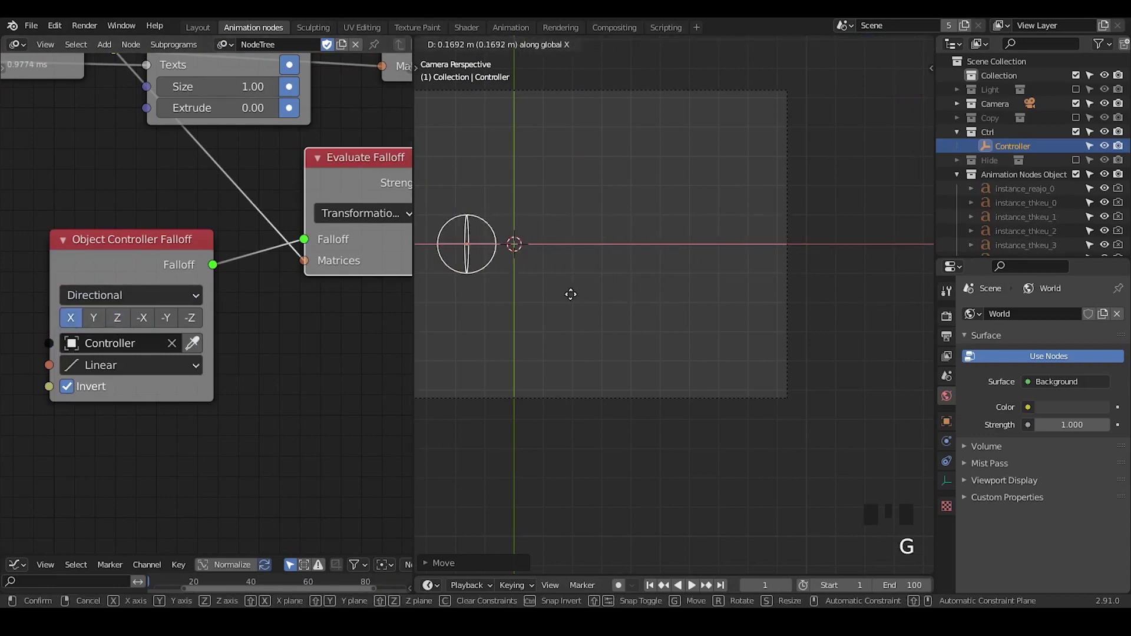
left_click(542, 295)
scroll(197, 298, "right", 10)
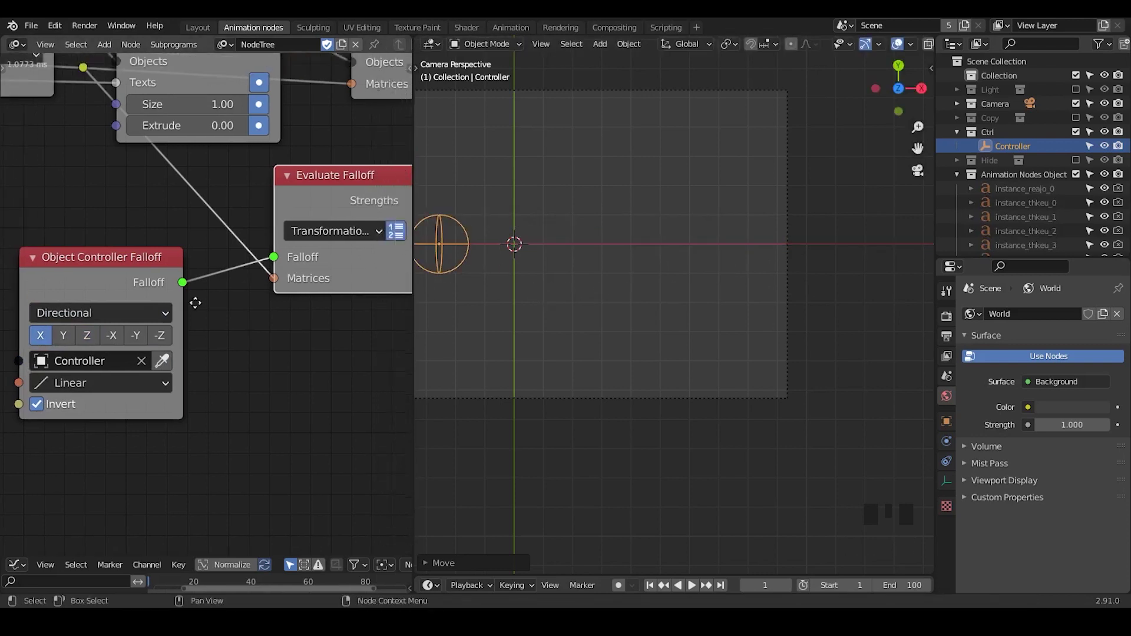
middle_click_drag(221, 287, 93, 293)
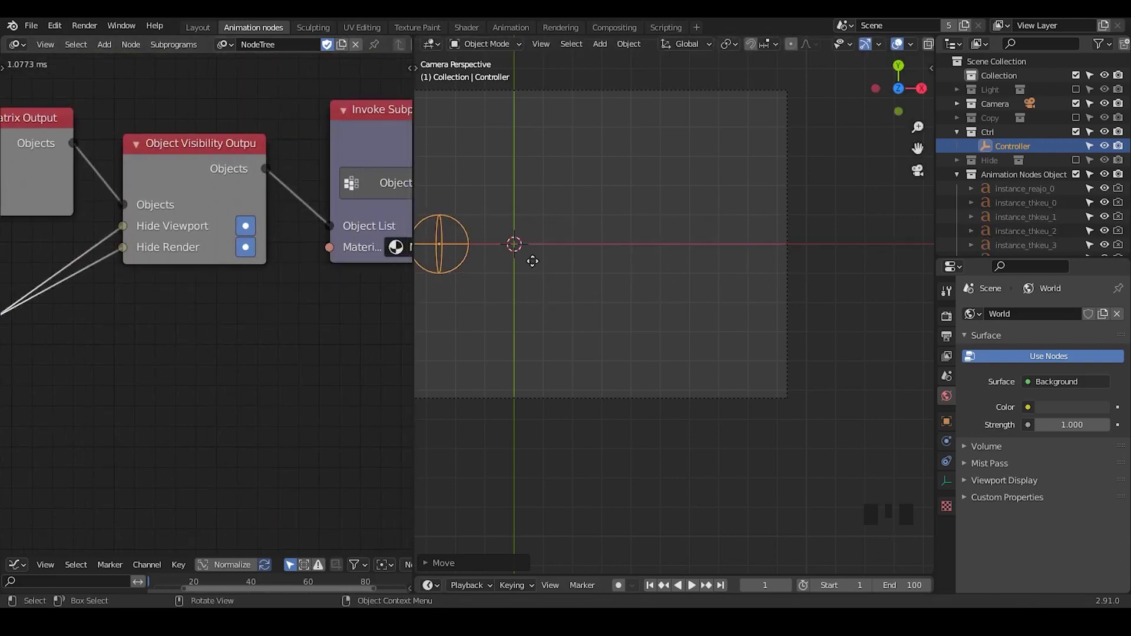
key("g")
left_click(843, 260)
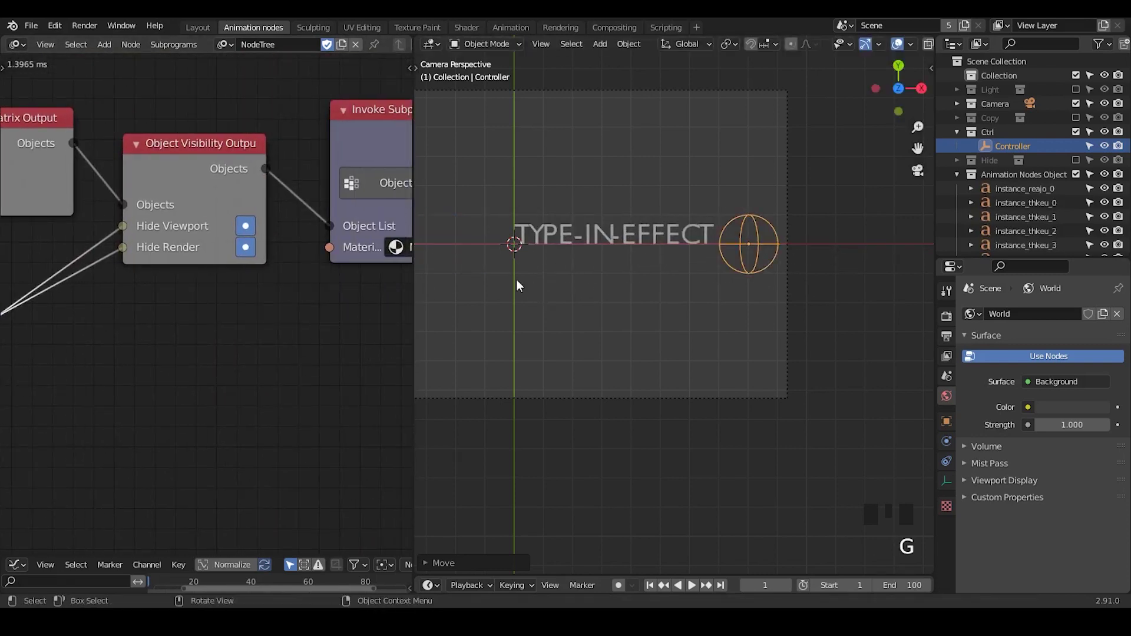
left_click(559, 235)
left_click(240, 170)
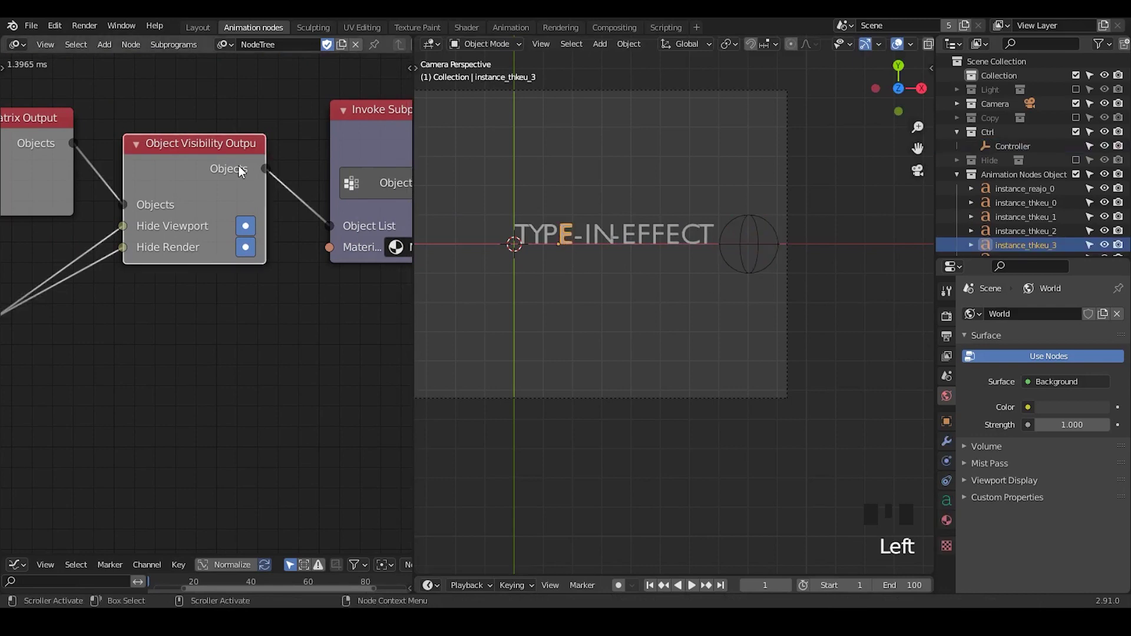
Show the hidden Decompose Text inputs from Size through Include Whitespace.
middle_click_drag(40, 295, 320, 225)
middle_click_drag(105, 231, 369, 228)
middle_click_drag(243, 252, 177, 209)
left_click(129, 163)
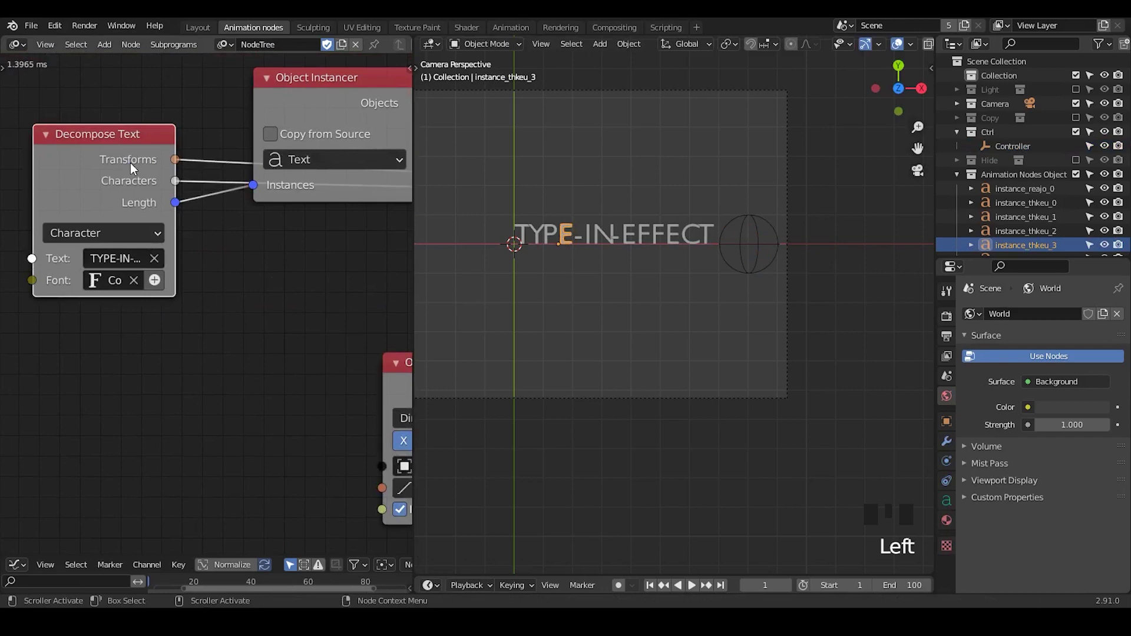
key("u")
left_click(155, 182)
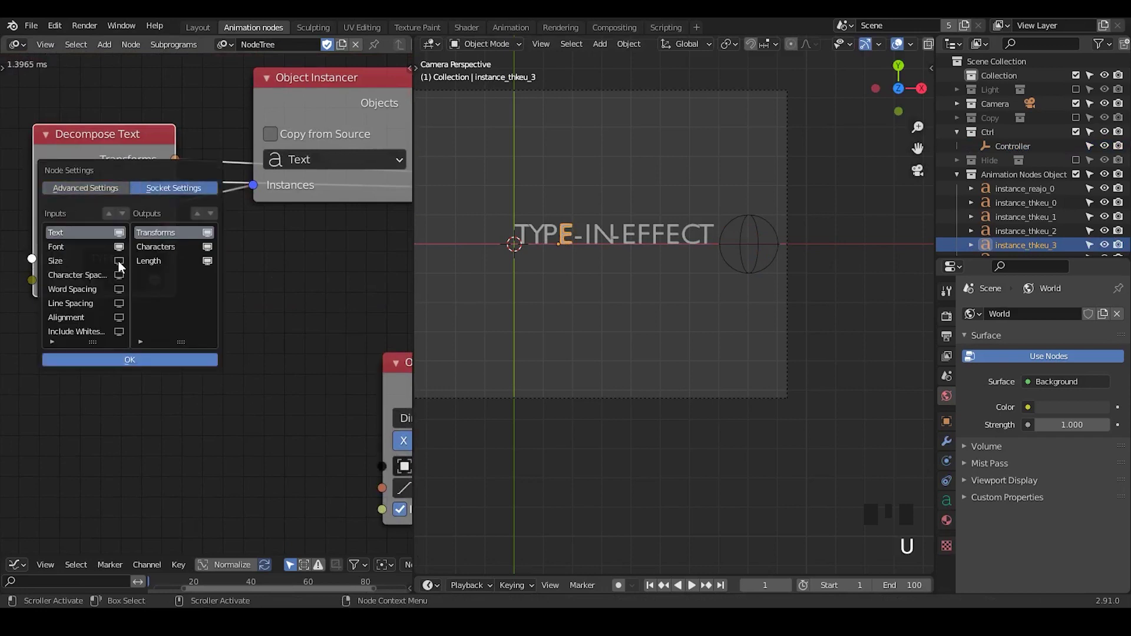
left_click_drag(118, 261, 116, 331)
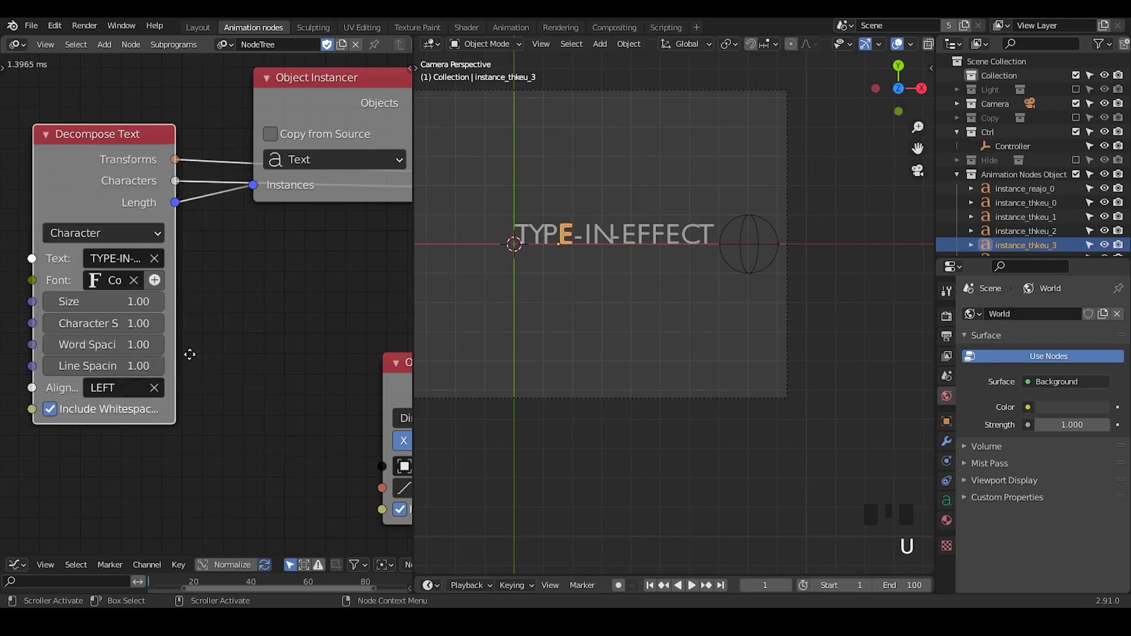
Set the Decompose Text alignment to CENTER.
middle_click_drag(190, 354, 268, 313)
scroll(267, 313, "up", 1)
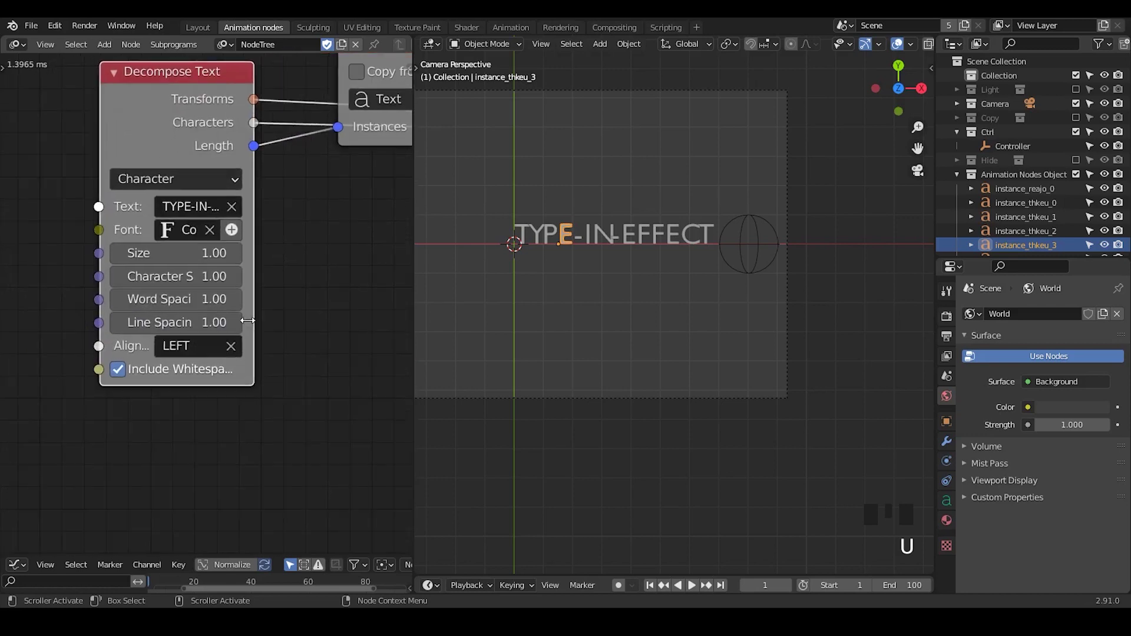
left_click(198, 349)
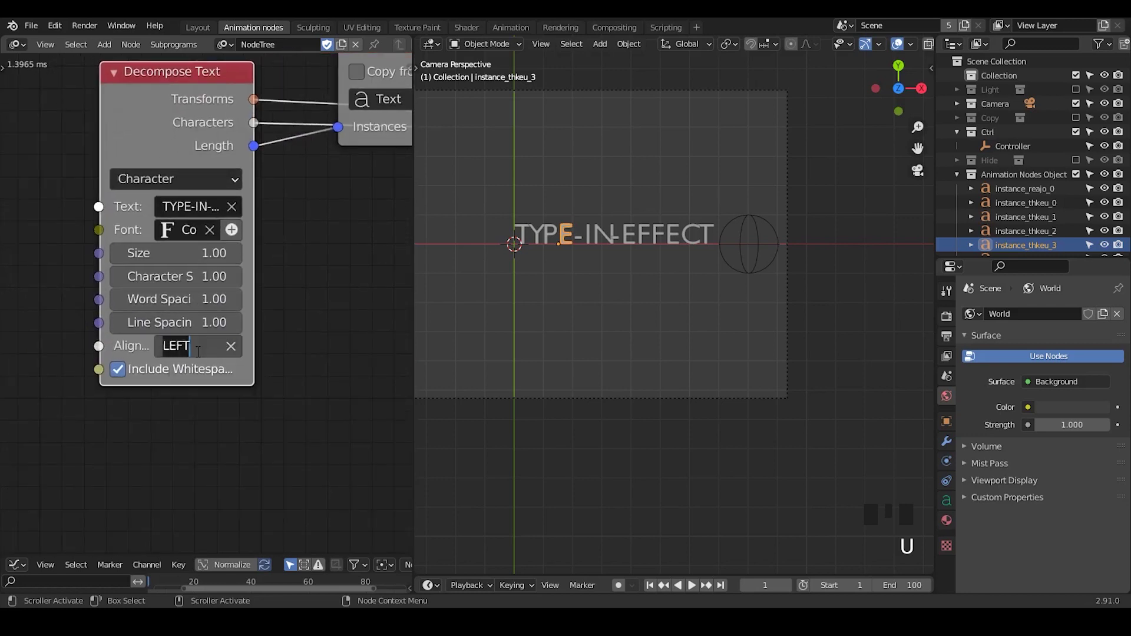
type("CENTER")
key("Return")
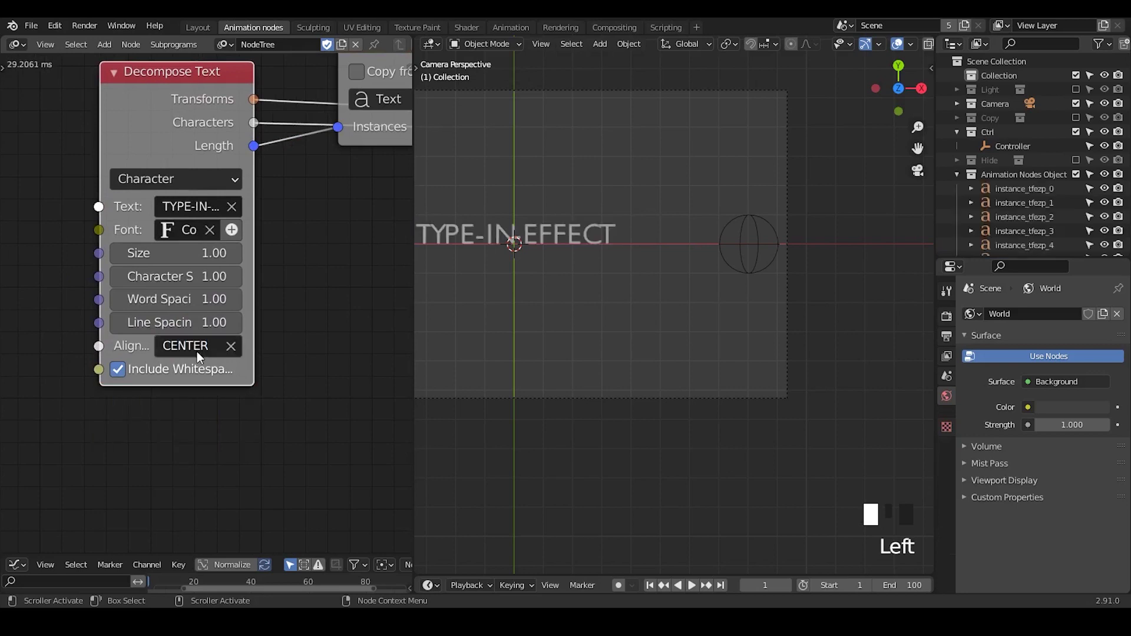
Select the Controller and move it along X through the centred text, ending just beyond its last letter.
middle_click_drag(613, 290, 680, 303, "shift")
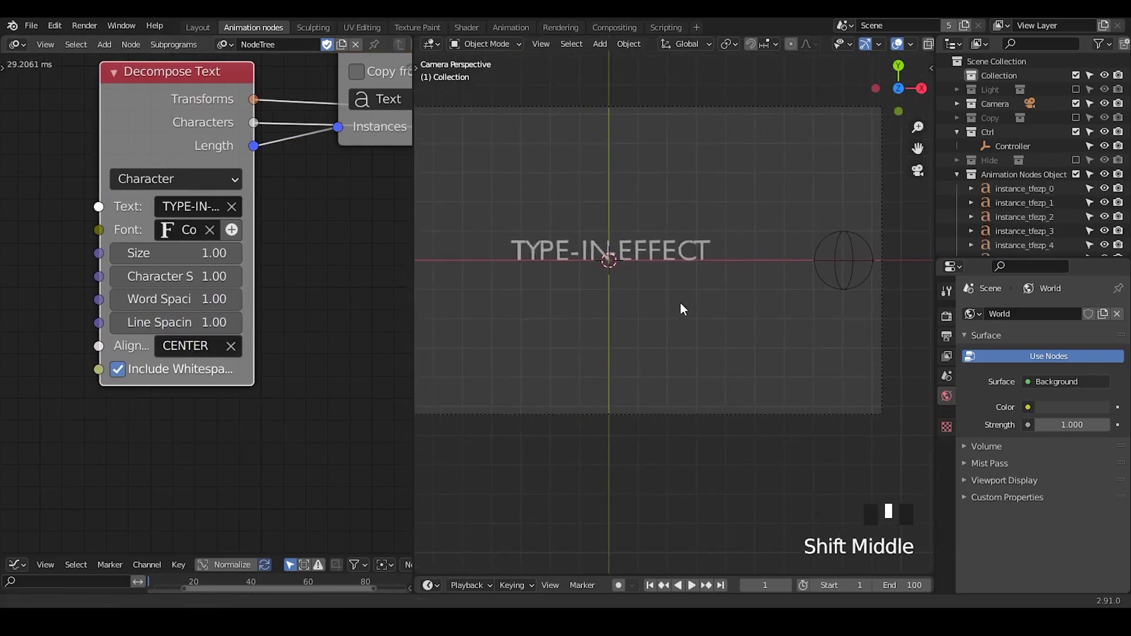
left_click(850, 236)
key("g")
key("x")
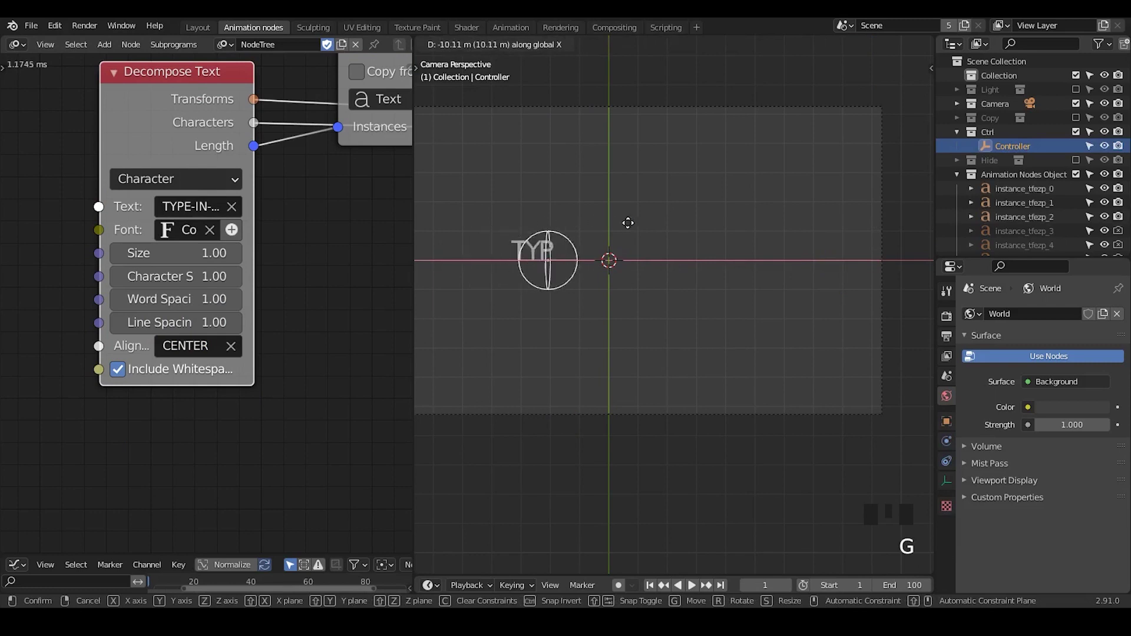
left_click(811, 231)
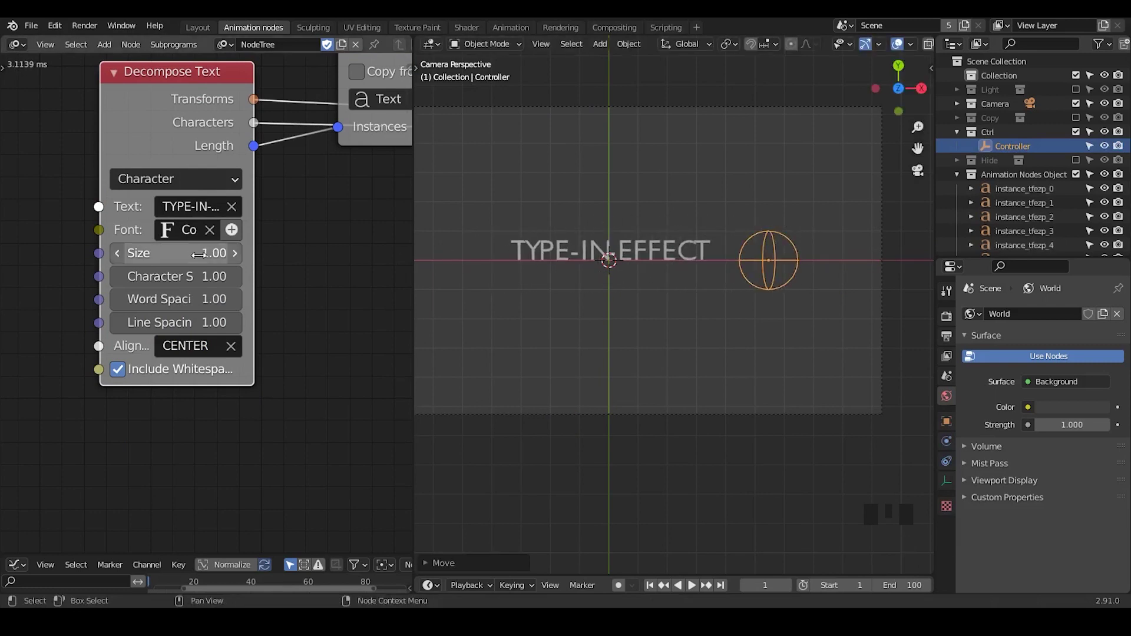
Try a different character spacing on Decompose Text, reset it to 1, and nudge the Controller along X away from the text.
left_click_drag(198, 283, 202, 283)
left_click(197, 281)
type("1")
left_click(672, 277)
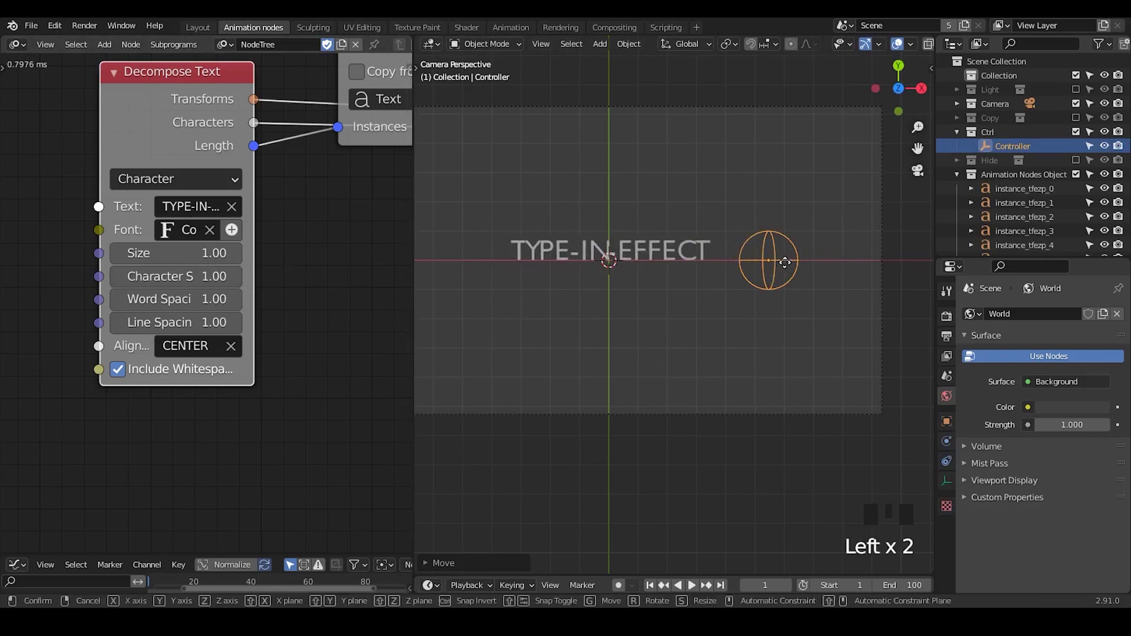
key("g")
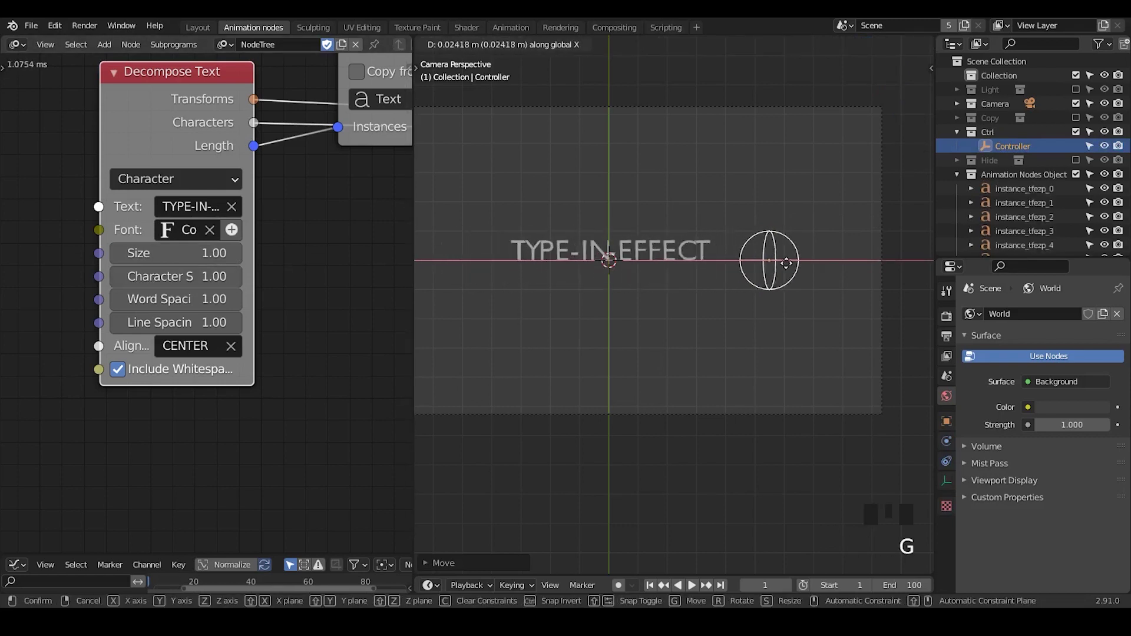
left_click(796, 263)
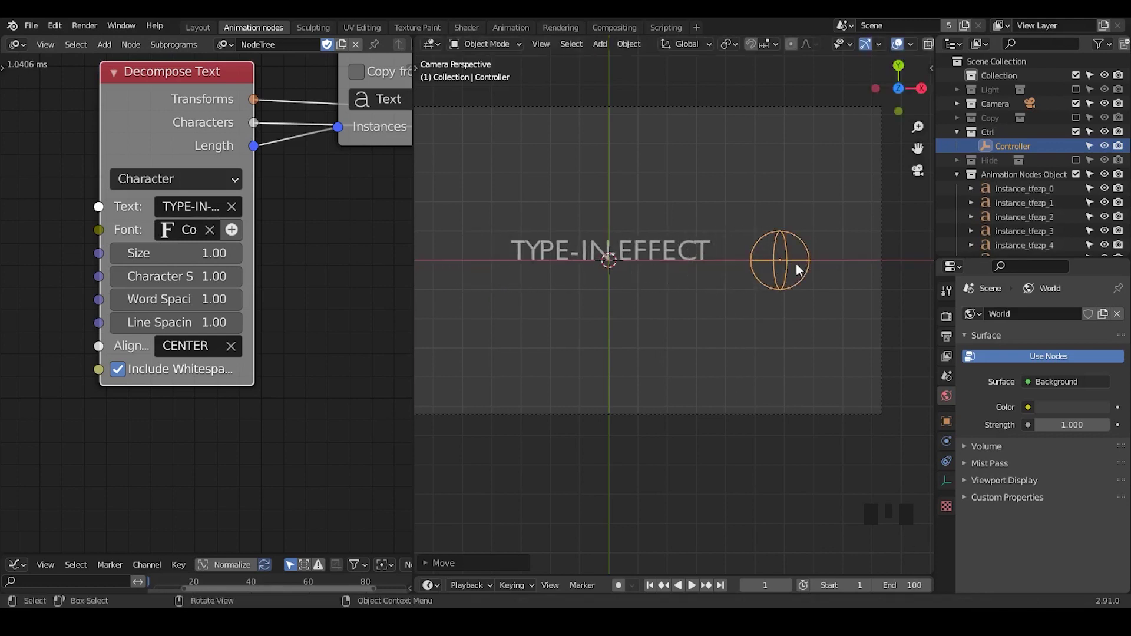
Increase the Decompose Text size to 2.08.
middle_click_drag(630, 282, 645, 288, "shift")
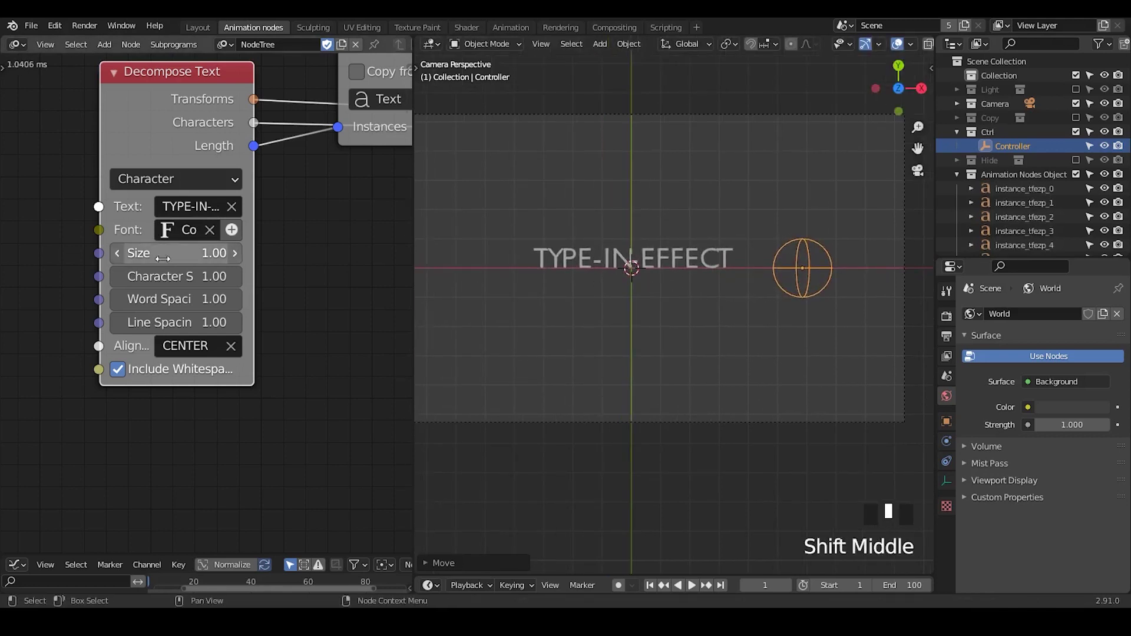
left_click_drag(182, 253, 255, 254)
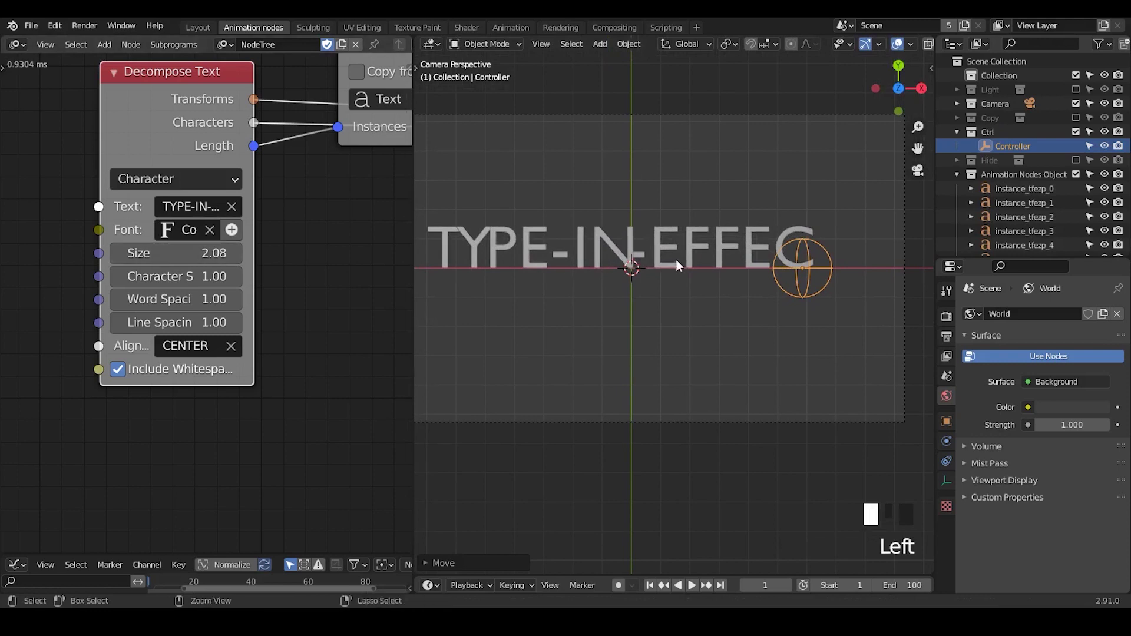
middle_click_drag(677, 259, 676, 286, "ctrl")
scroll(777, 273, "up", 2, "ctrl")
Sweep the Controller along X across the enlarged text and leave it at the first letter, at about -6.58 m.
key("g")
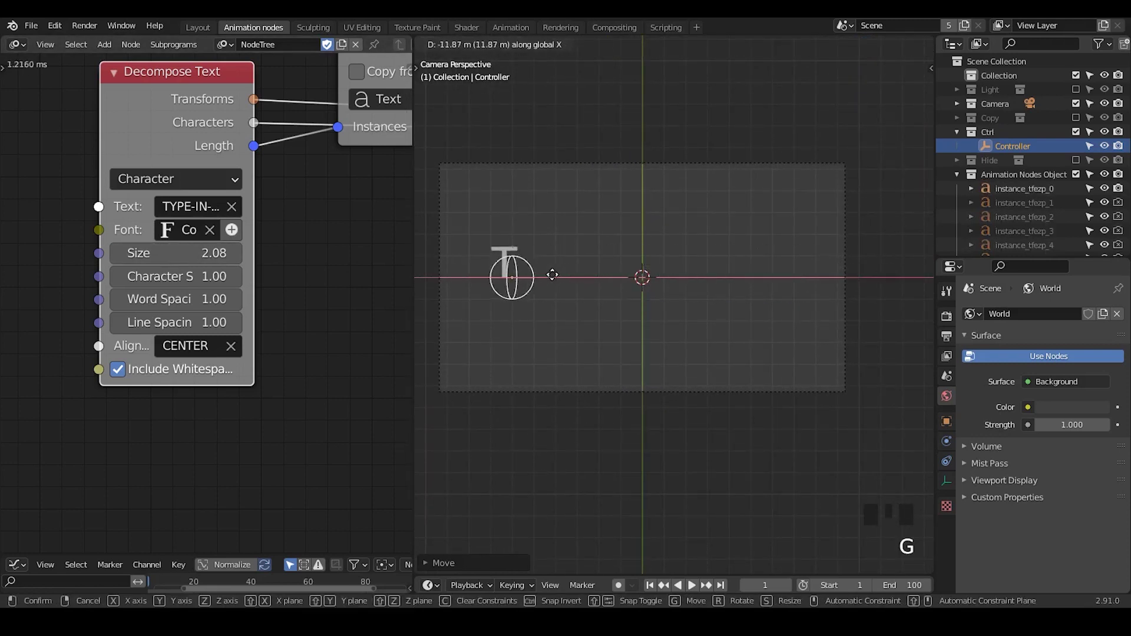
left_click(538, 274)
middle_click_drag(347, 263, 186, 300)
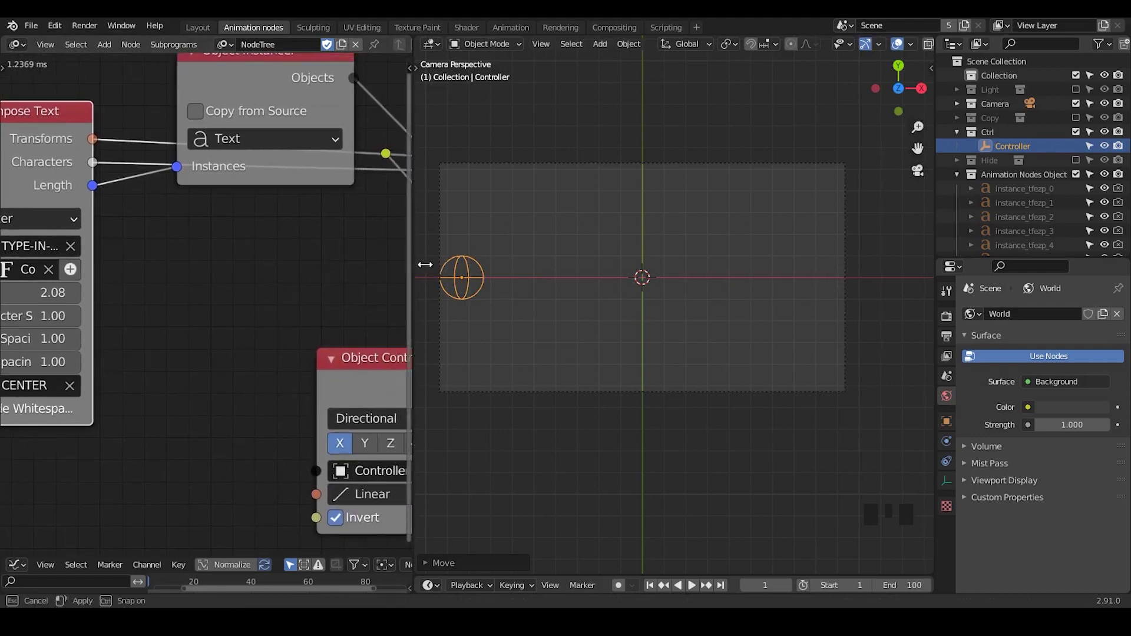
left_click_drag(413, 270, 526, 275)
middle_click_drag(319, 294, 308, 321, "ctrl")
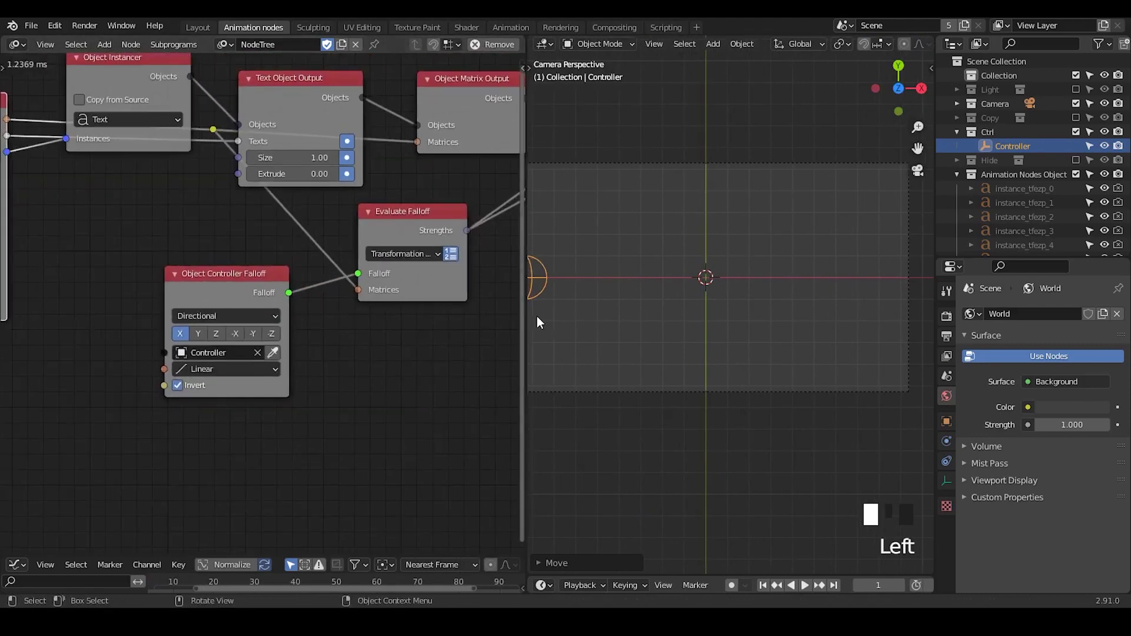
key("g")
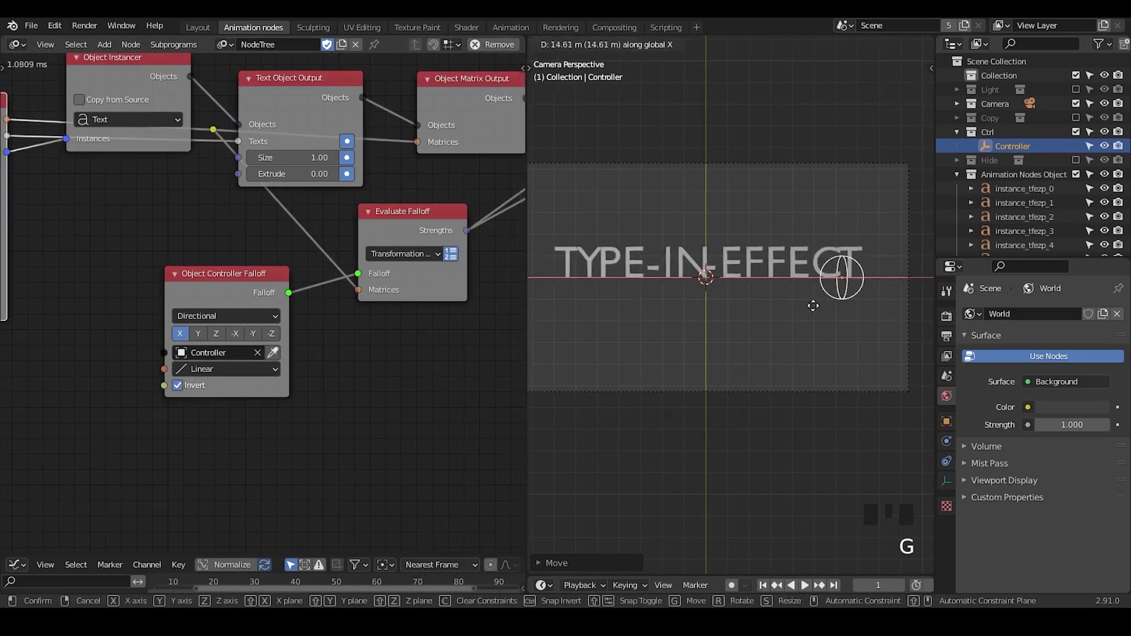
left_click(651, 318)
Enlarge the viewport and timeline areas and show the Controller's object properties.
middle_click_drag(651, 348, 692, 350, "shift")
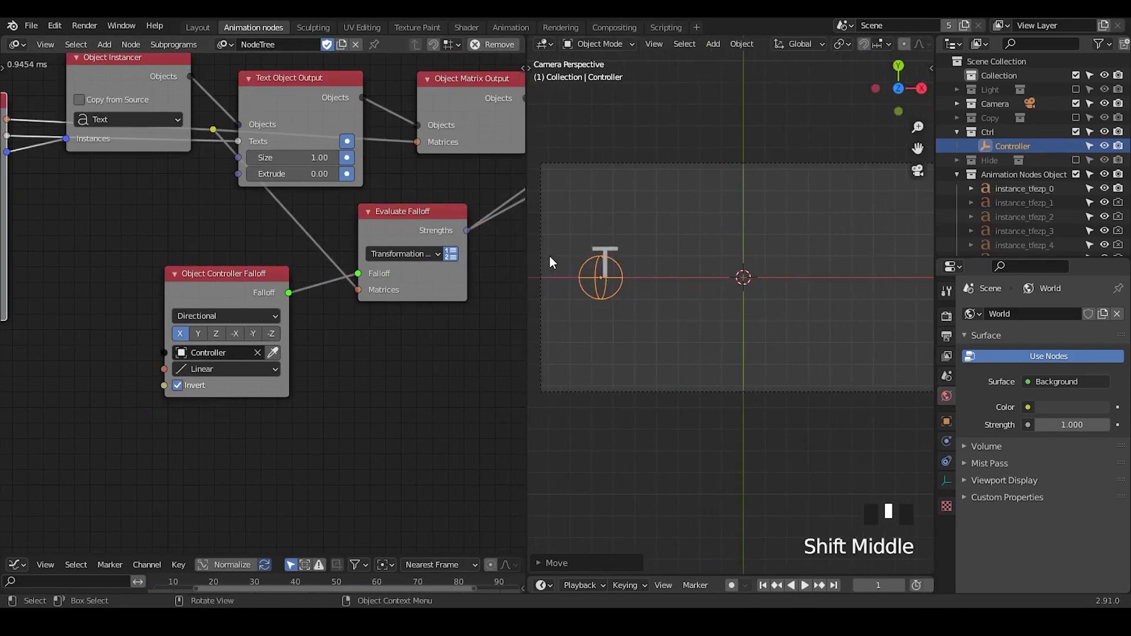
scroll(347, 280, "down", 1, "shift")
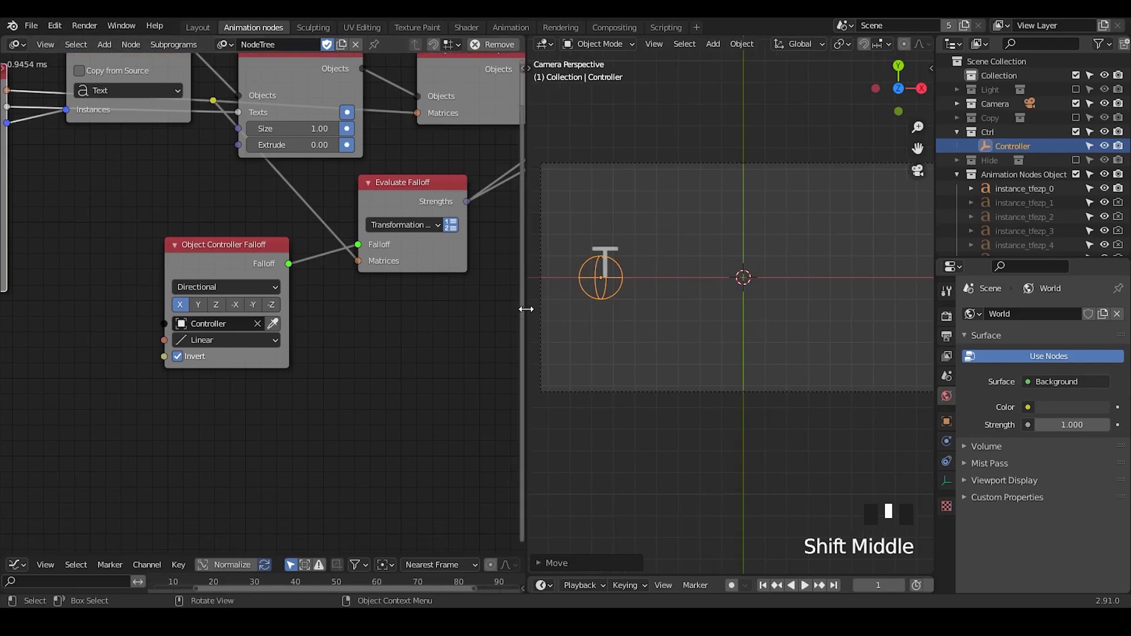
left_click_drag(525, 379, 355, 330)
left_click_drag(628, 572, 613, 348)
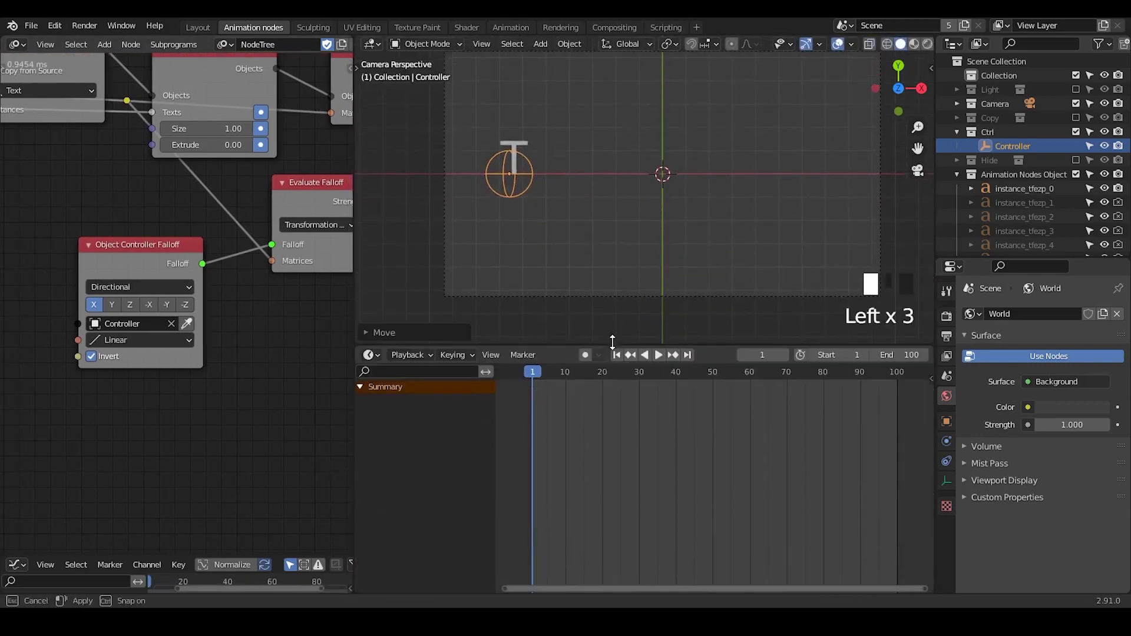
left_click(947, 420)
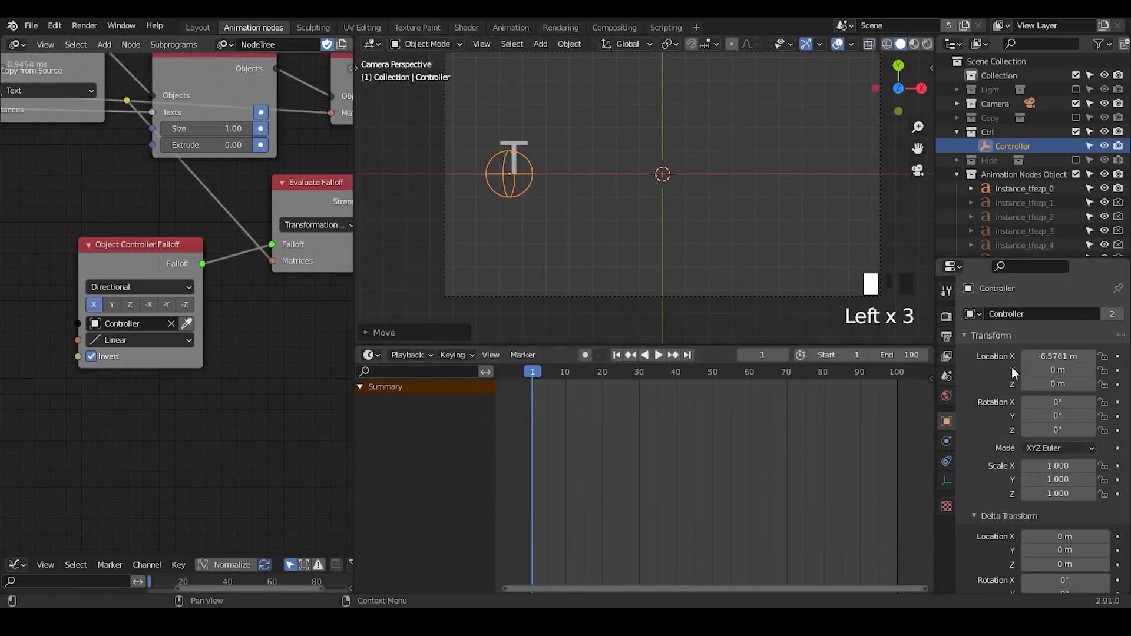
Move the Controller along X to about -8.79 m, before the first letter, and keyframe its location at frame 1.
double_click(617, 355)
key("i")
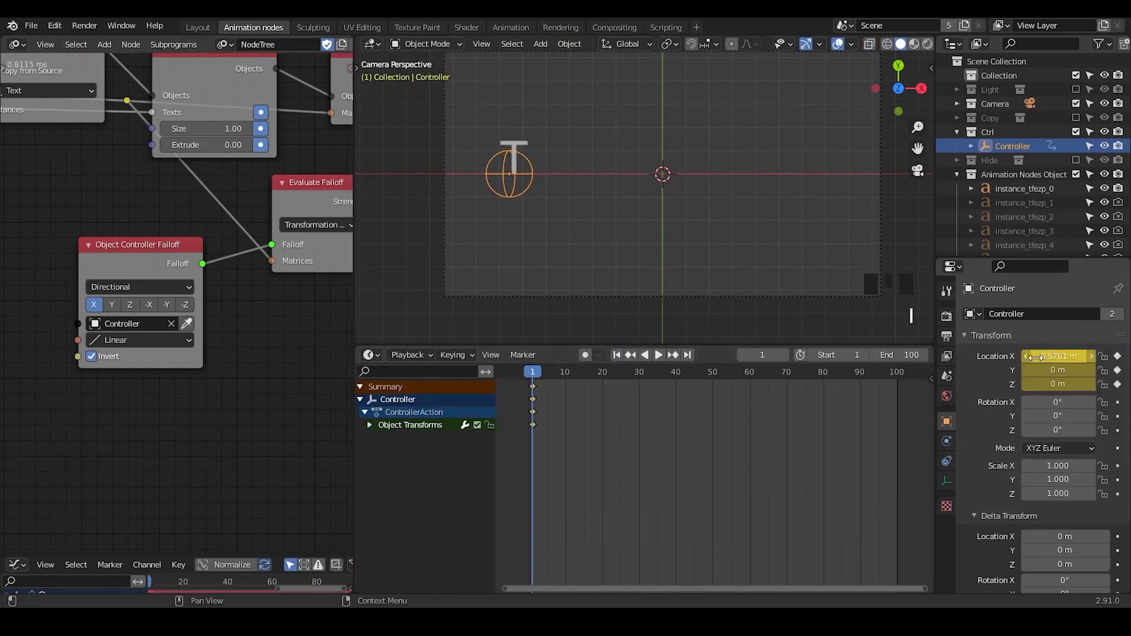
key("g")
left_click(600, 200)
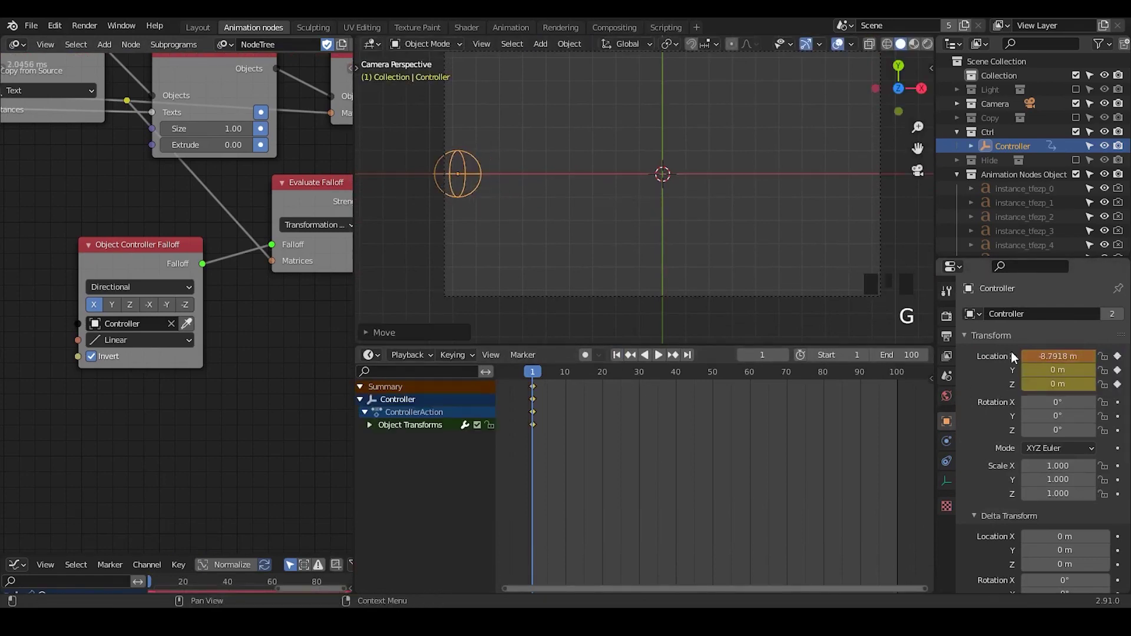
key("i")
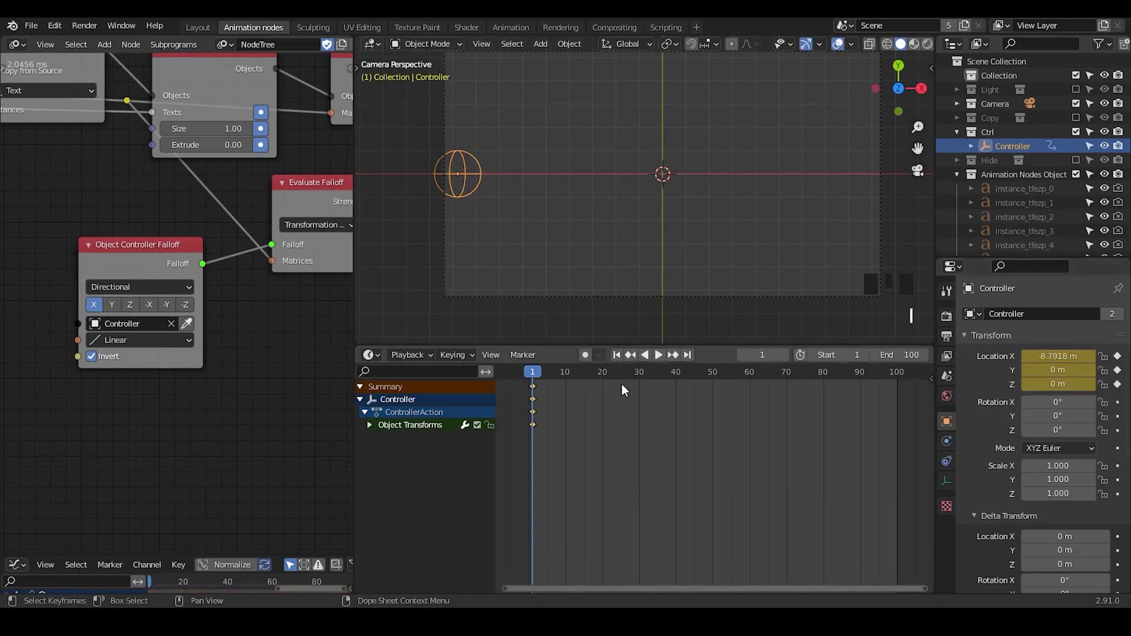
At frame 100, move the Controller along X past the last letter to about 8.90 m and keyframe its location.
left_click(687, 354)
key("g")
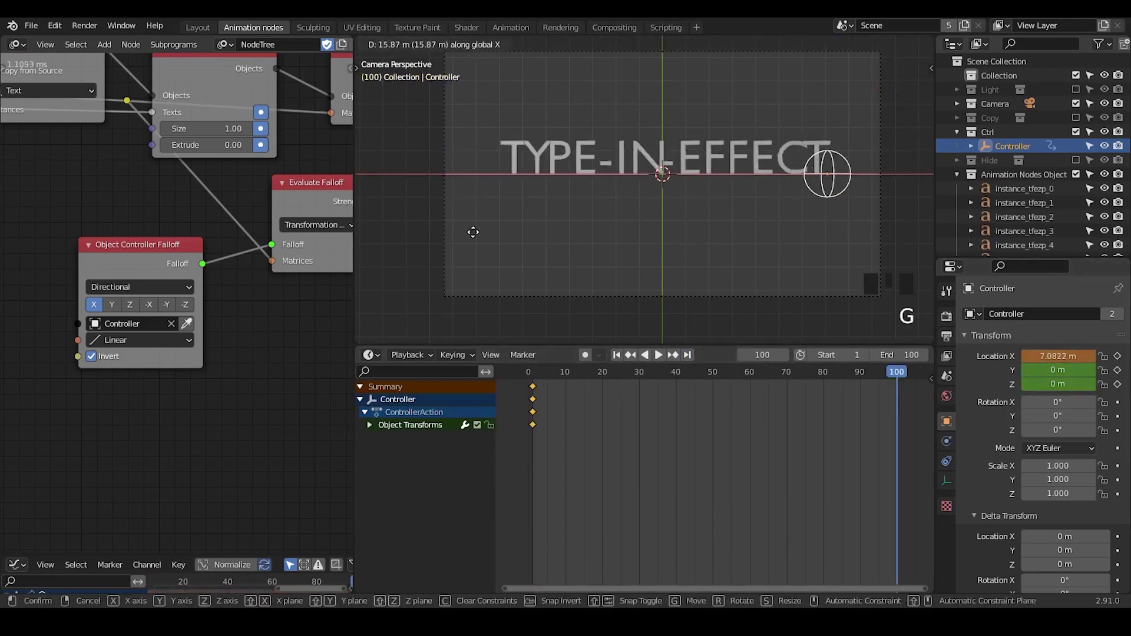
left_click(511, 233)
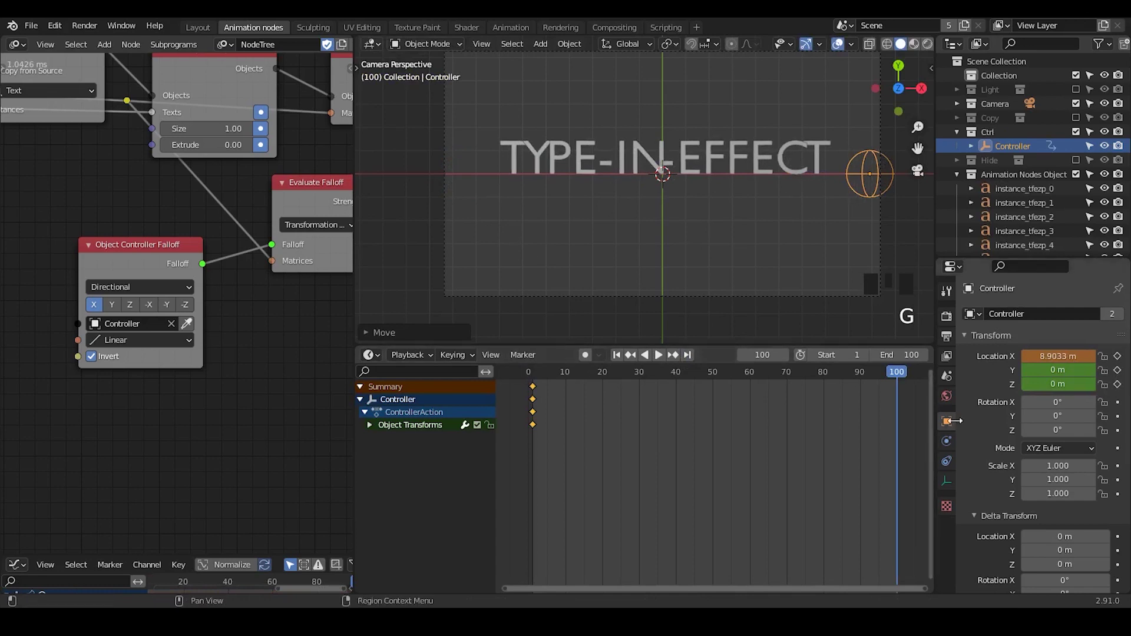
key("i")
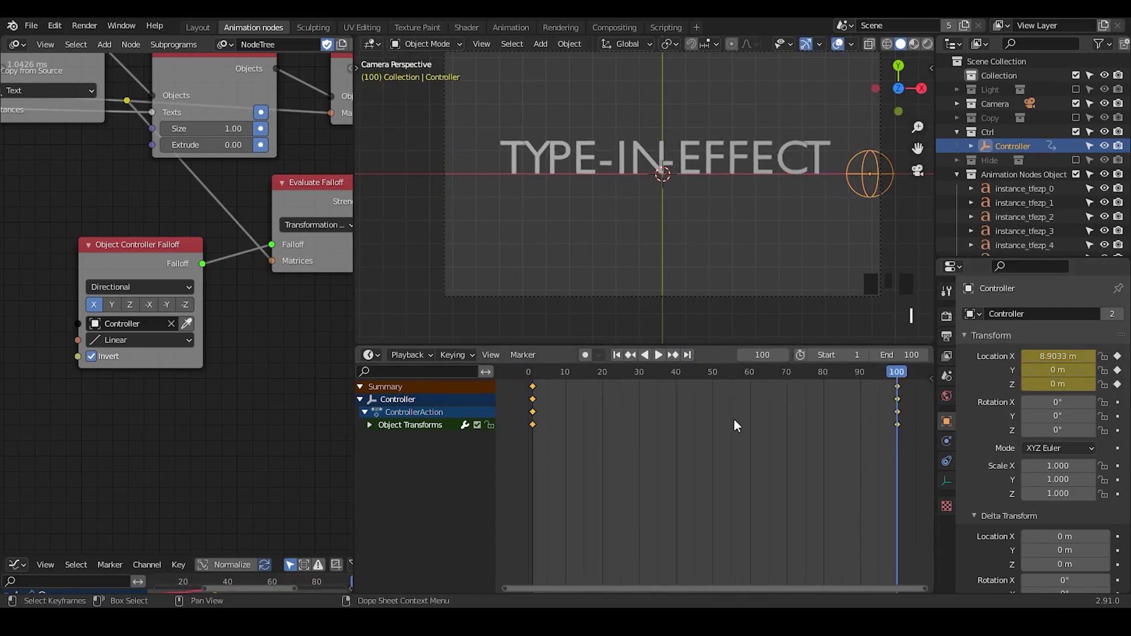
Set the Controller keyframes' interpolation to Sinusoidal and their easing type to Ease In and Out.
key("t")
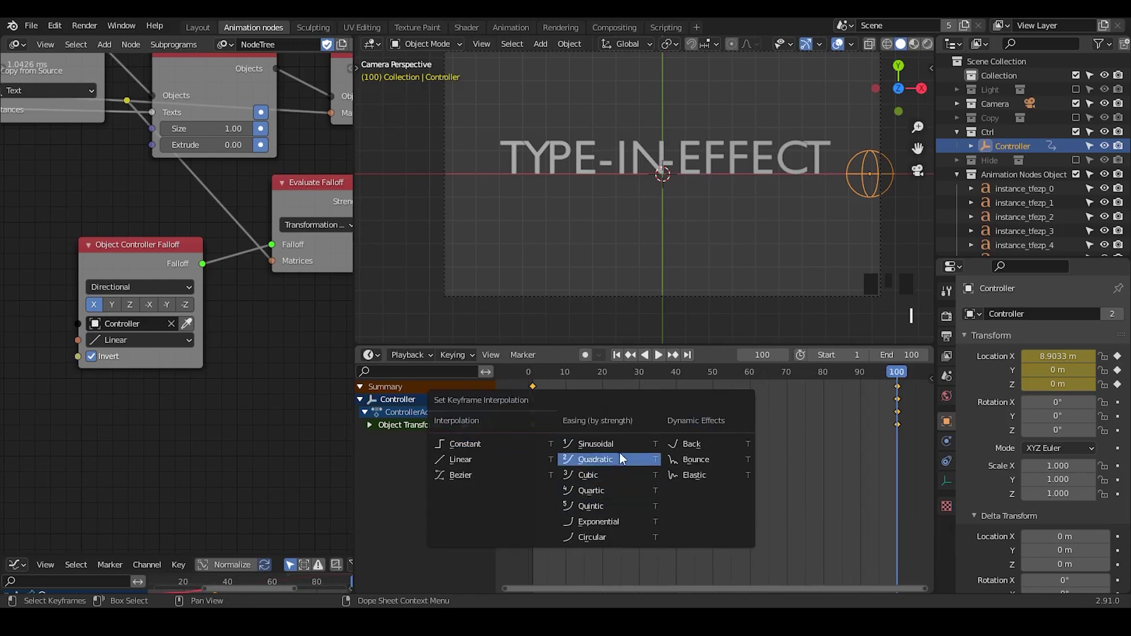
left_click(617, 447)
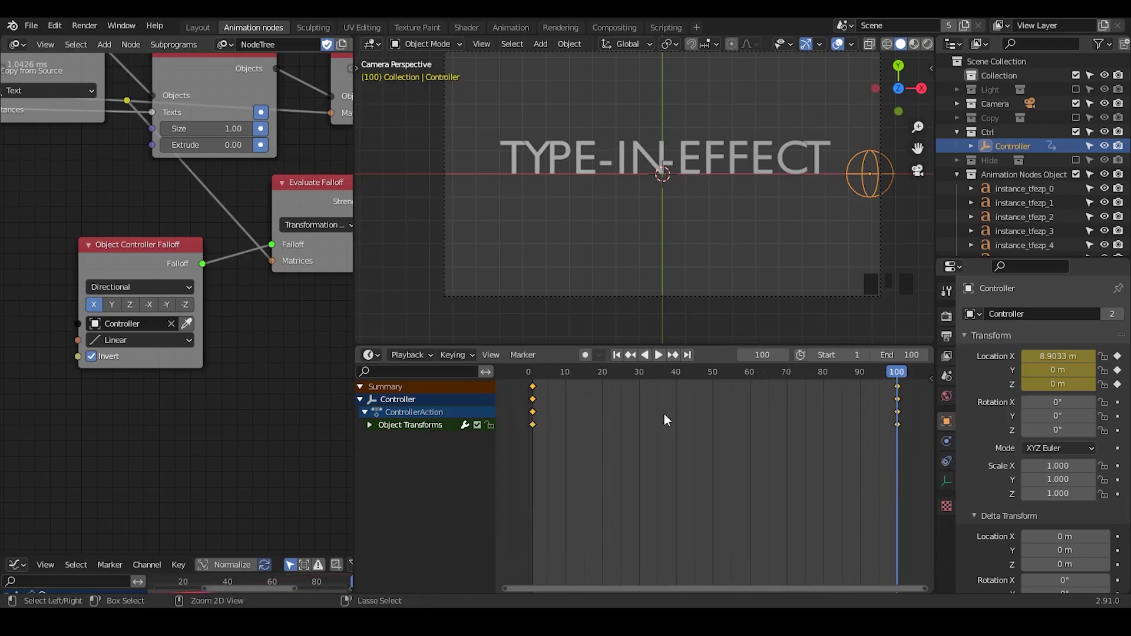
key("ctrl+e")
left_click(664, 442)
key("ctrl+e")
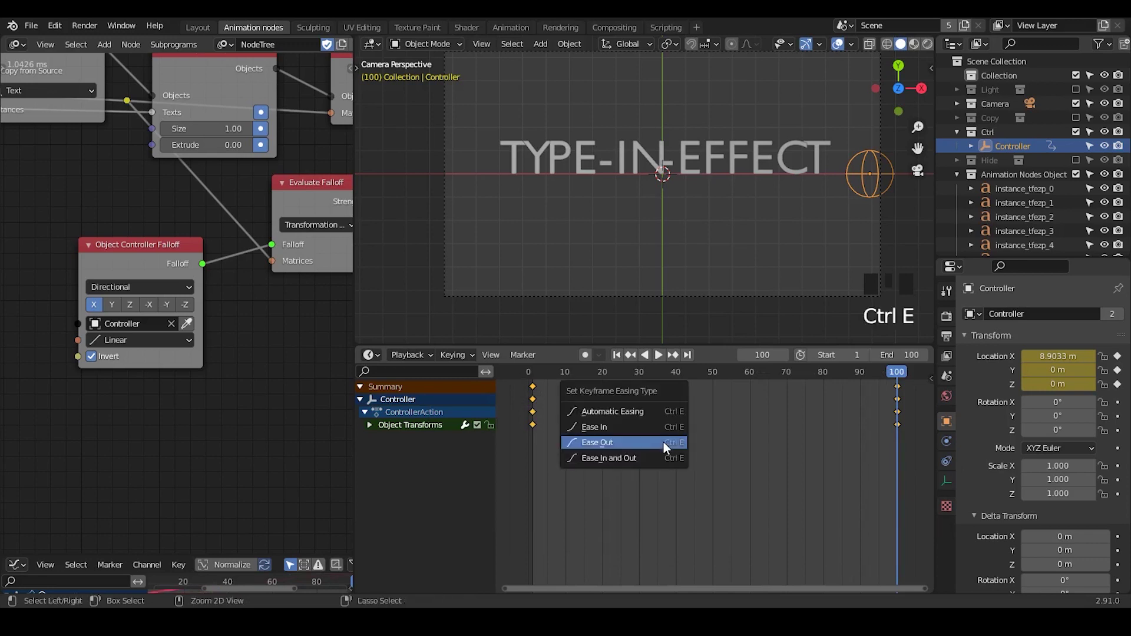
left_click(655, 460)
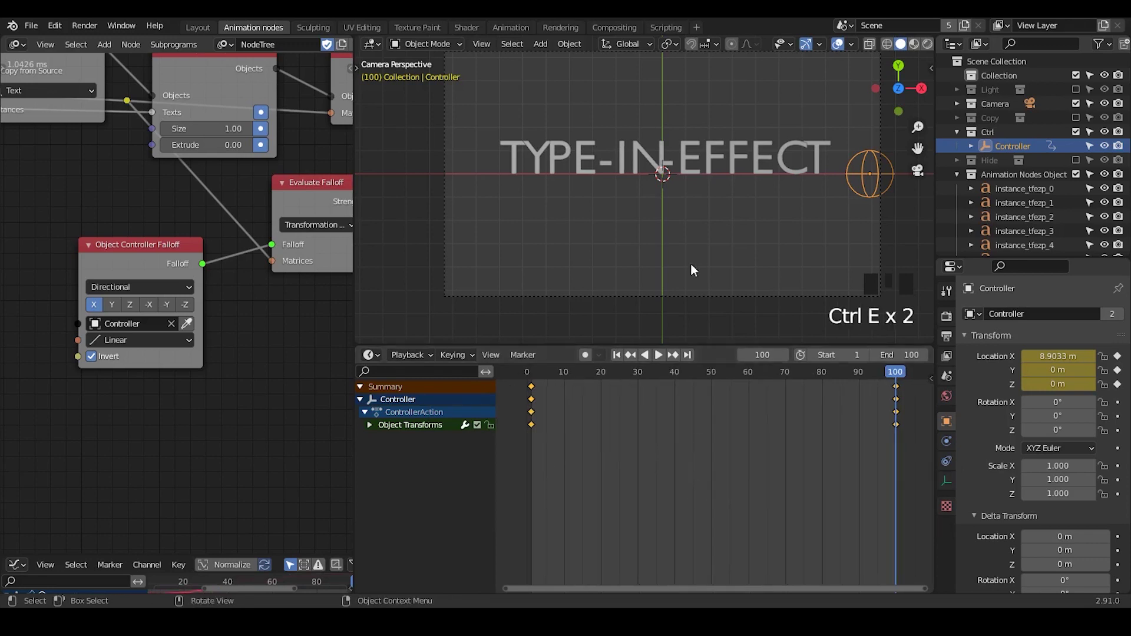
Play the Controller animation from the first frame to check the letter reveal, and stop it near the end.
left_click(619, 356)
left_click(656, 357)
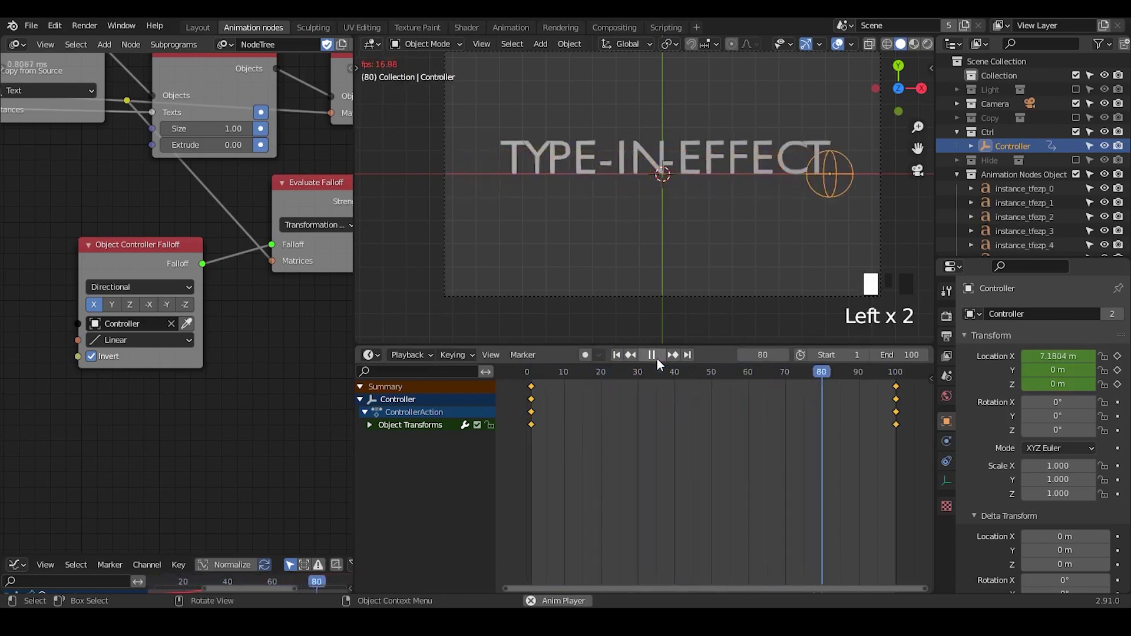
left_click(656, 357)
Select the first E of EFFECT, open the Shader workspace, enable nodes for its material and expand the Principled BSDF node.
left_click(685, 148)
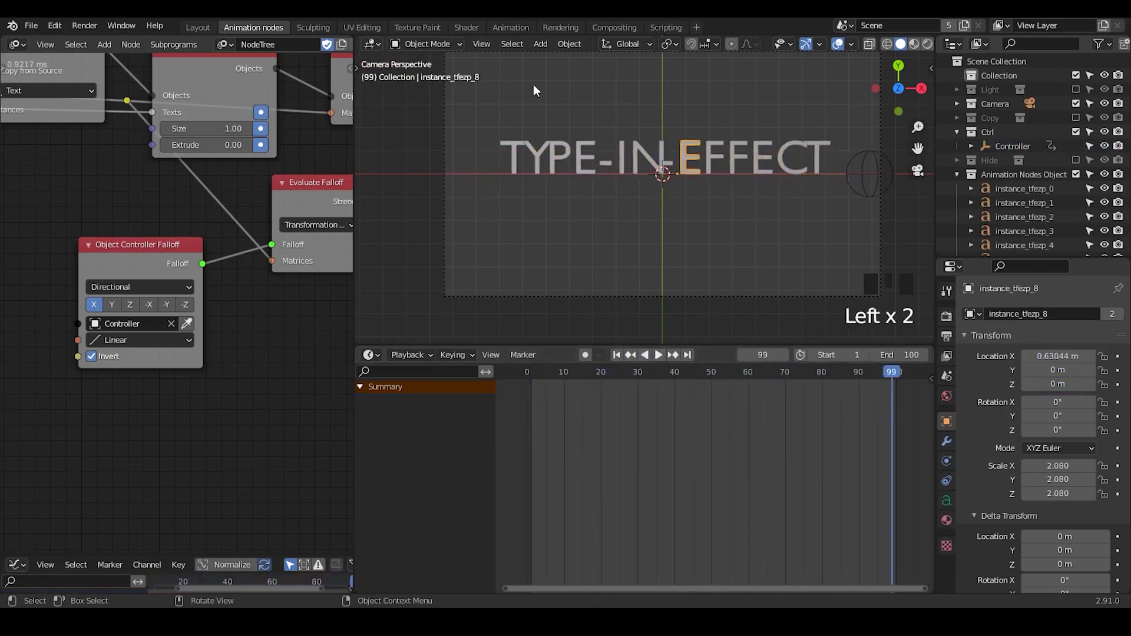
left_click(464, 27)
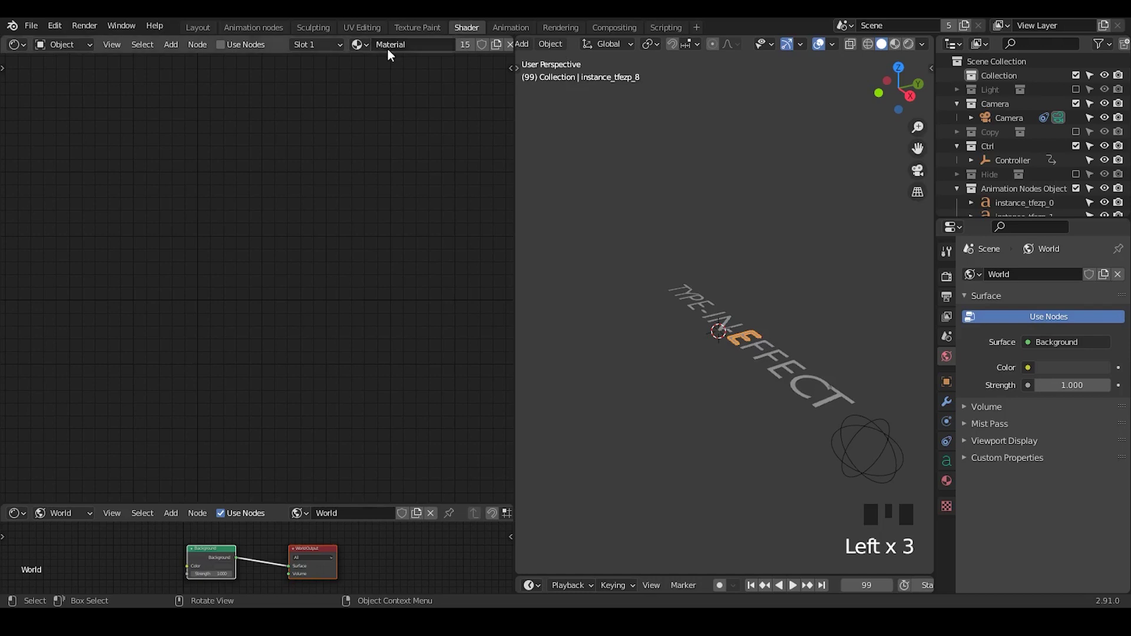
left_click(235, 45)
left_click(234, 128)
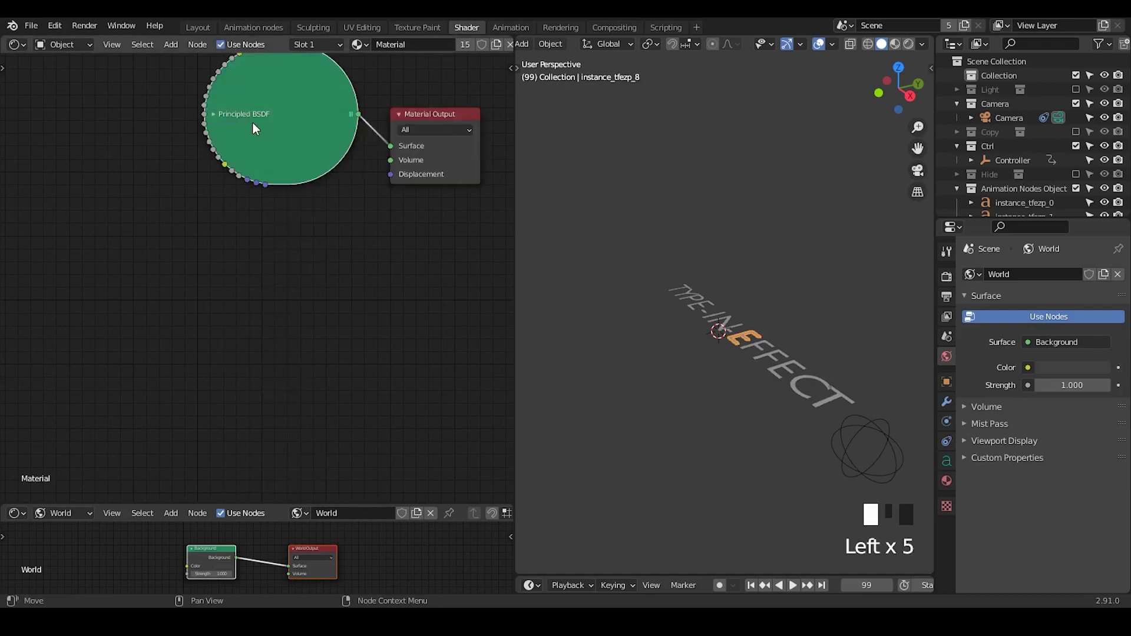
left_click(216, 110)
middle_click_drag(255, 150, 273, 137)
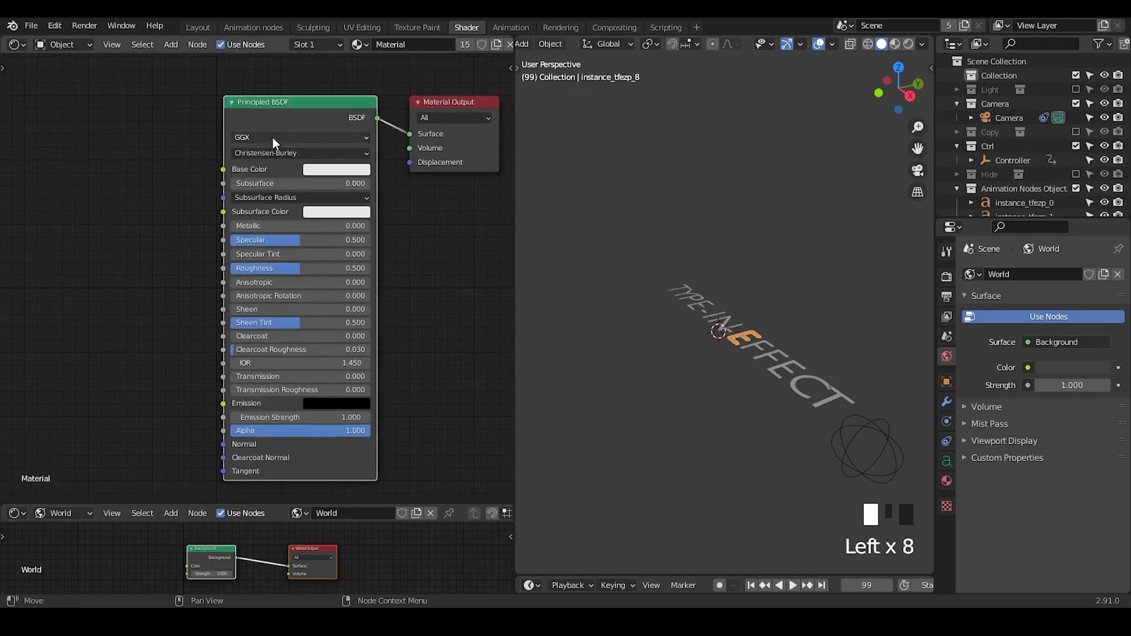
Replace the Principled BSDF with an Emission shader linked to the Material Output's Surface, and set the World background strength to 0.
key("x")
key("shift+a")
left_click(271, 112)
type("emi")
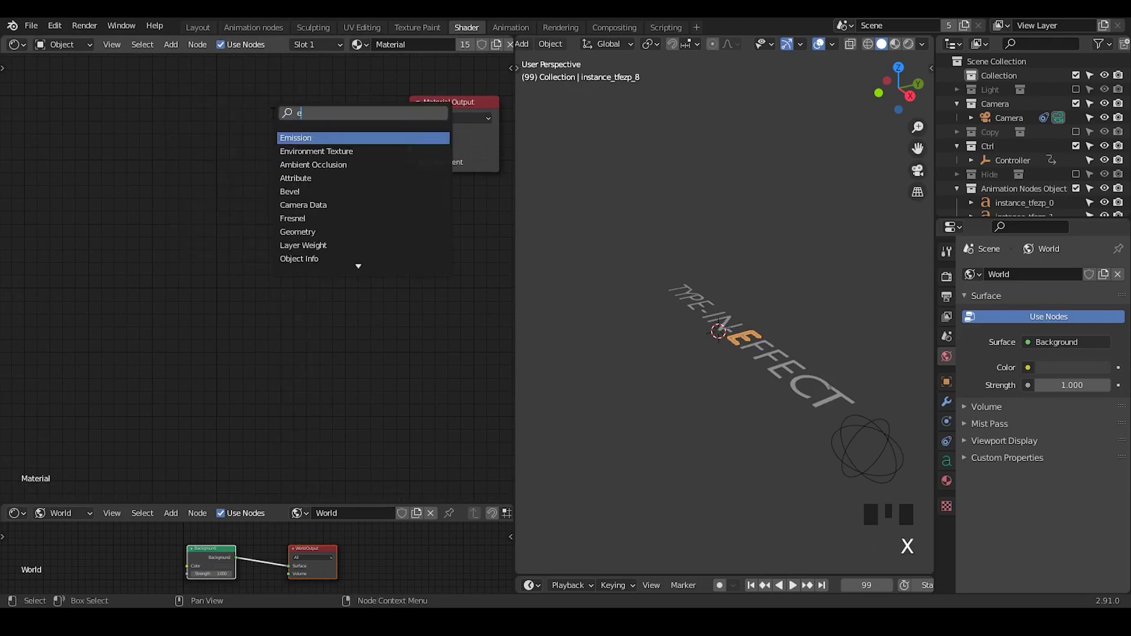
key("Return")
left_click(271, 112)
left_click_drag(361, 135, 410, 134)
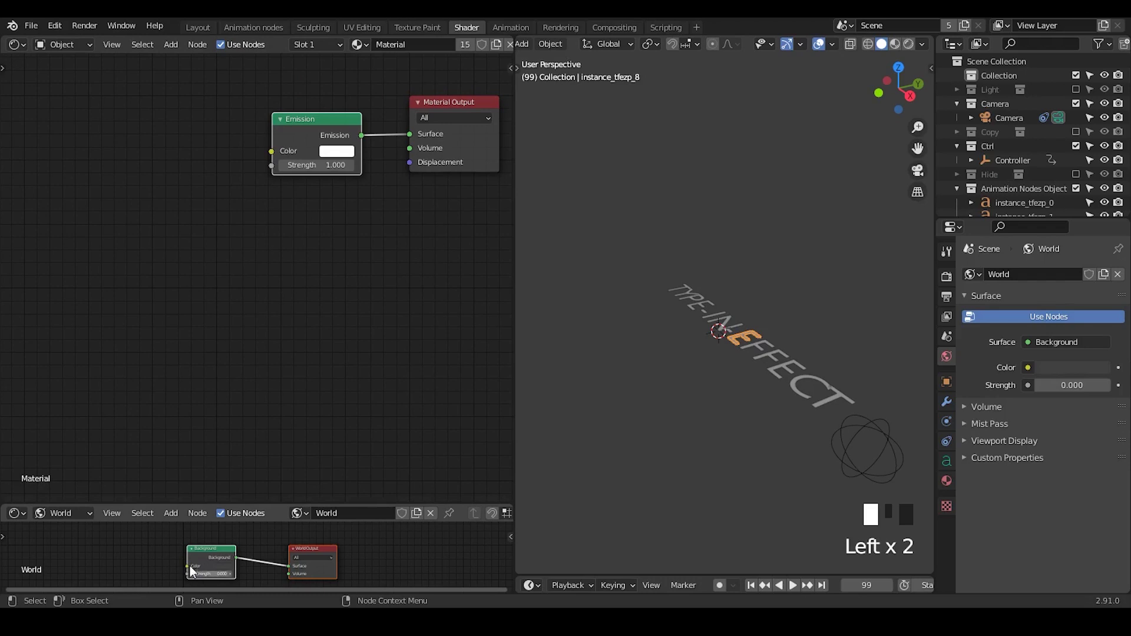
Return to frame 1 in the Layout workspace, show the camera view with rendered shading, and enable Bloom for Eevee.
key("KP_0")
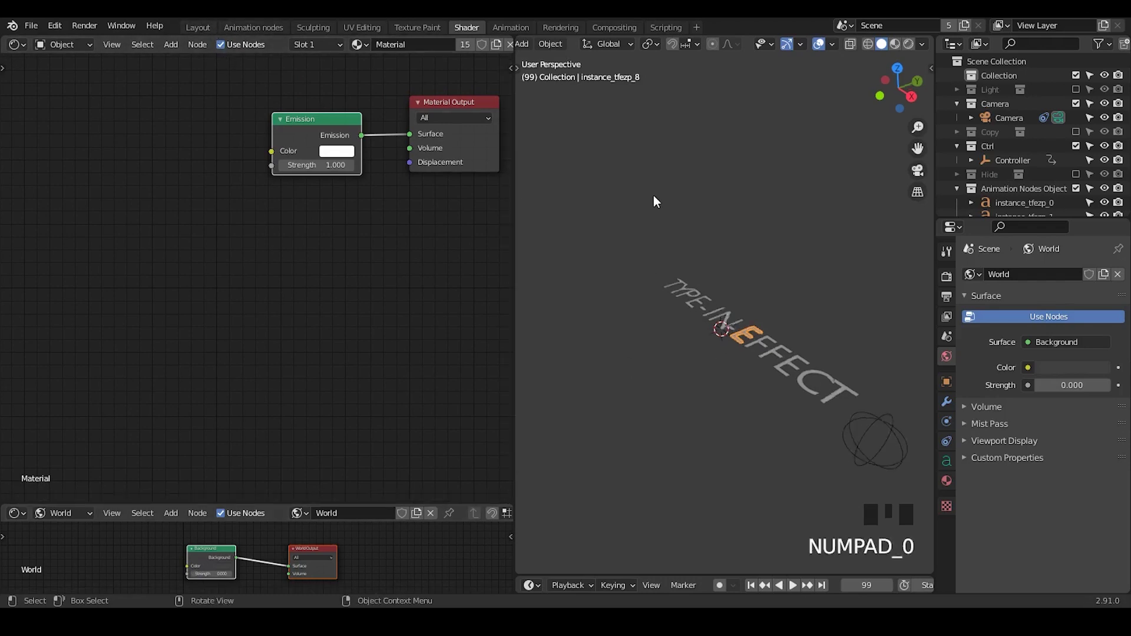
left_click(202, 27)
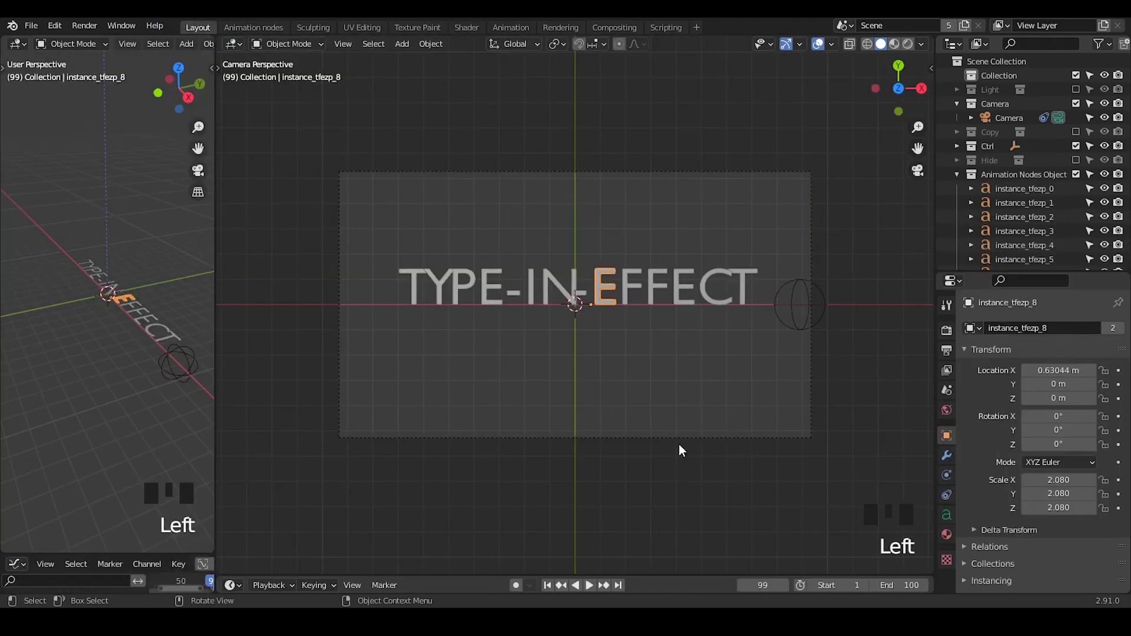
double_click(549, 585)
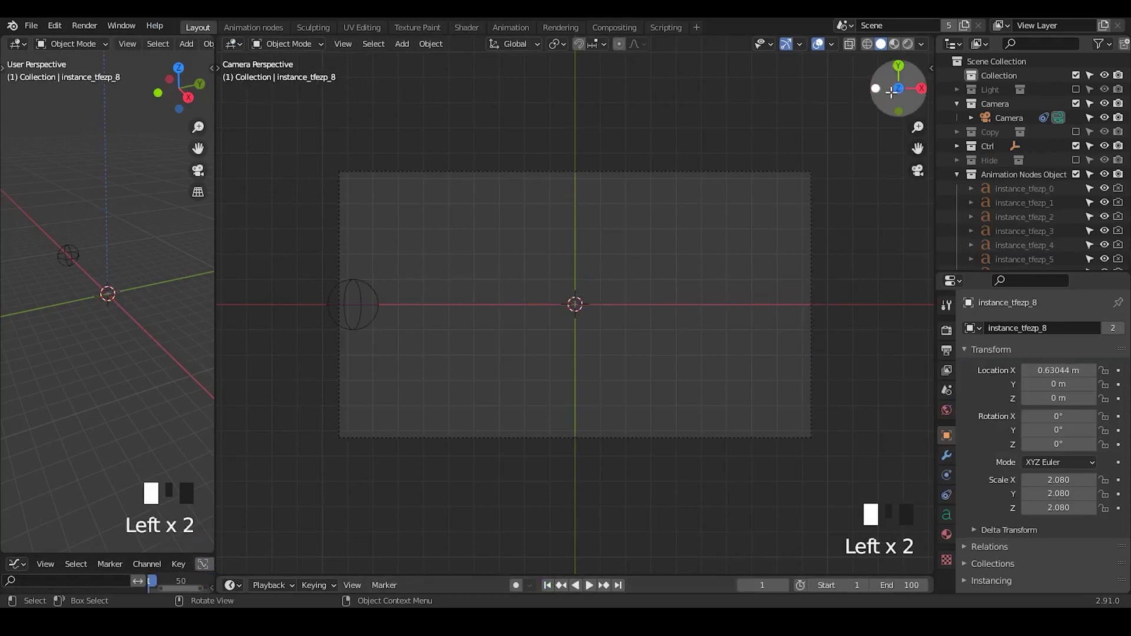
left_click(946, 347)
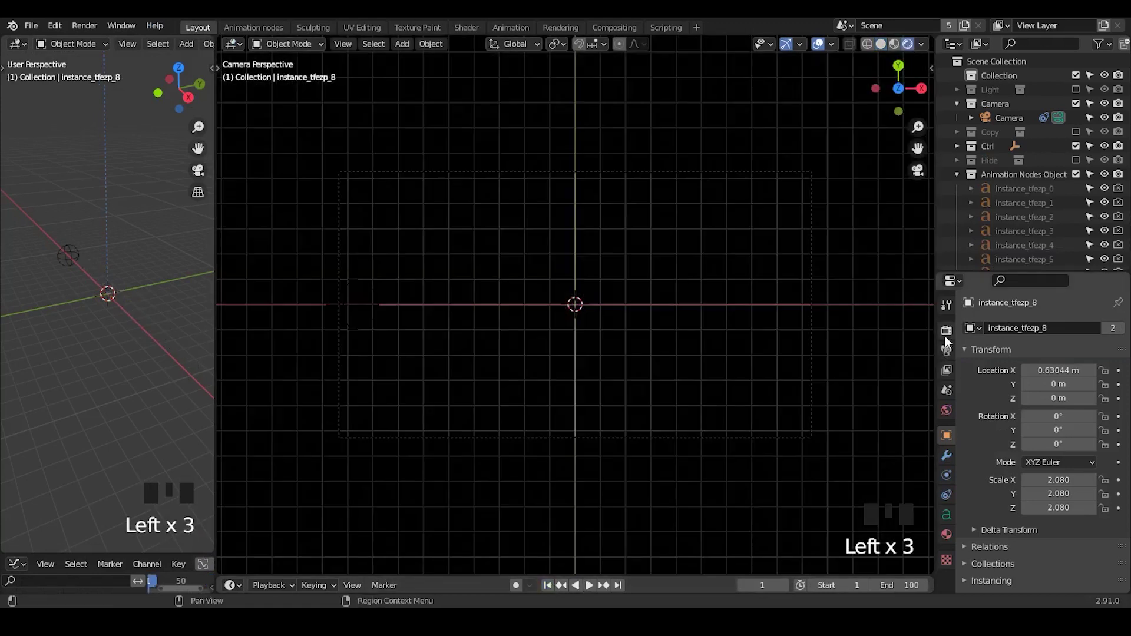
left_click(946, 331)
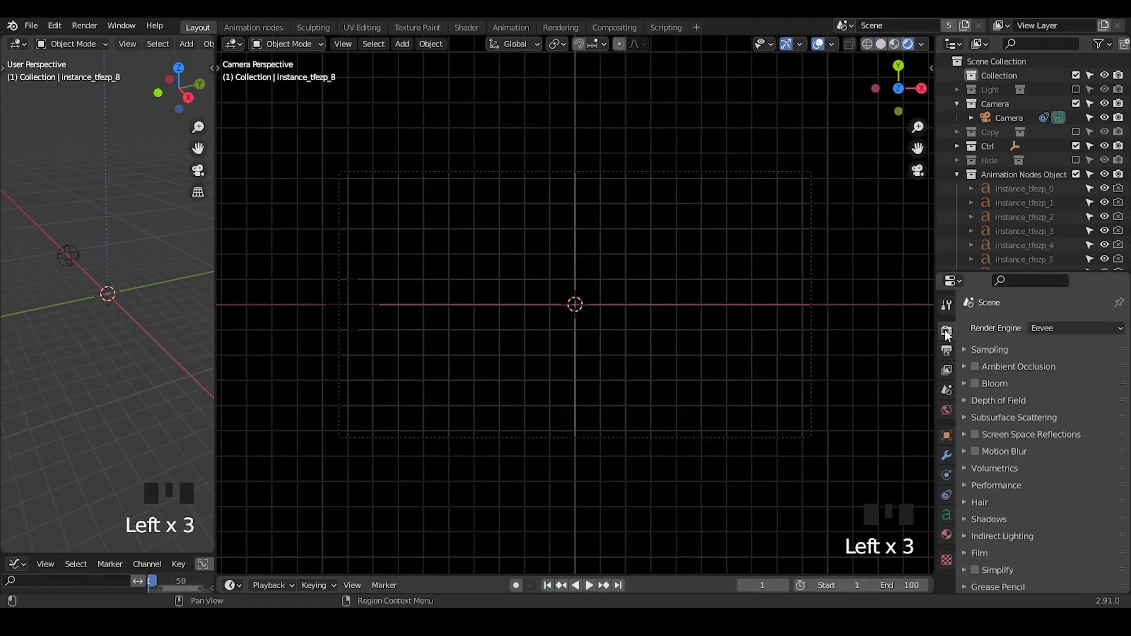
left_click(974, 367)
left_click(975, 384)
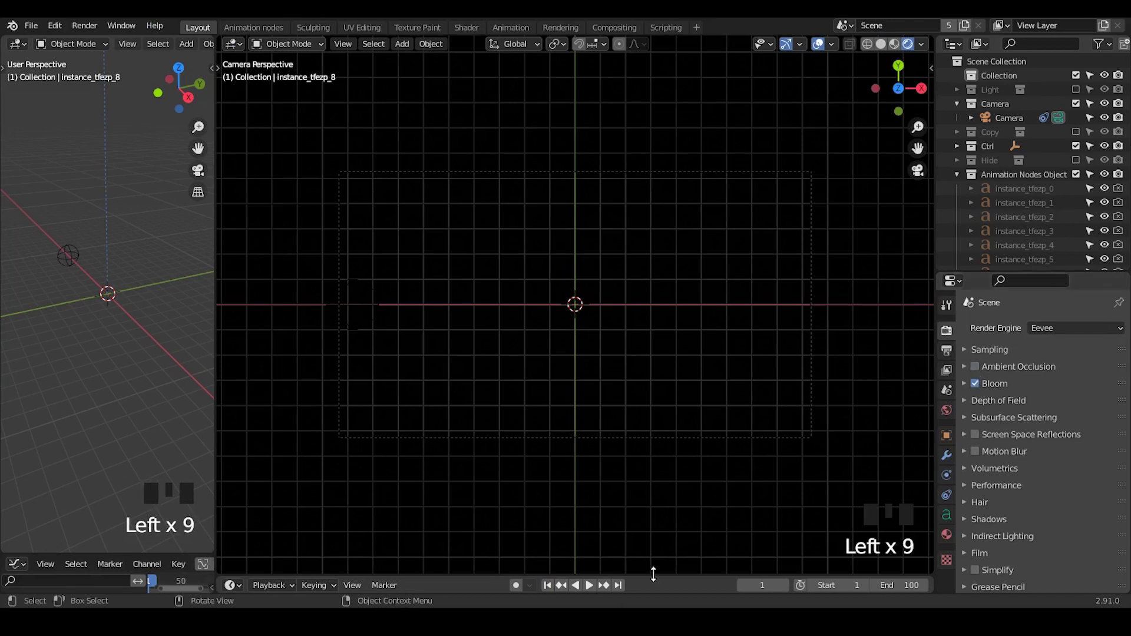
Play the rendered text animation, stop it near the end, and enlarge the timeline area.
left_click(588, 587)
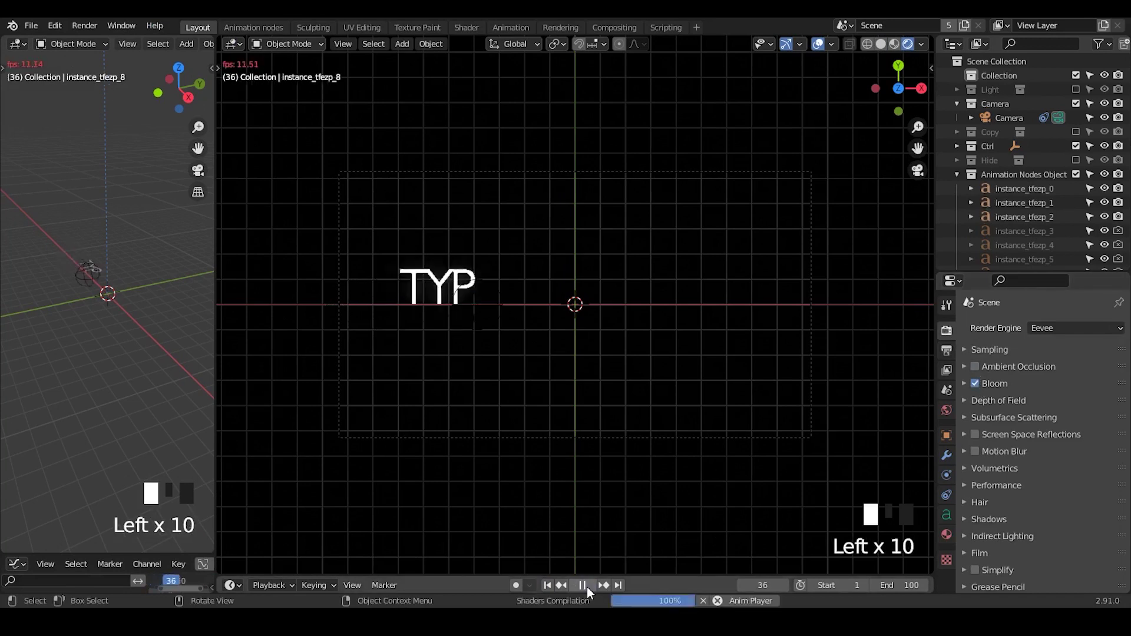
left_click(587, 587)
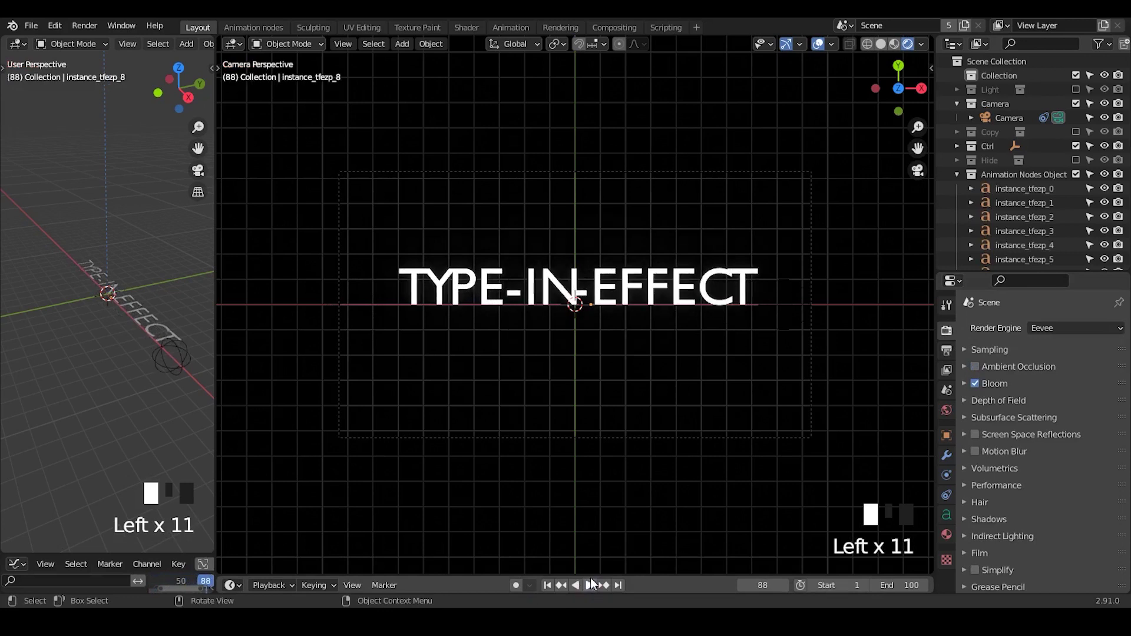
left_click_drag(591, 574, 589, 448)
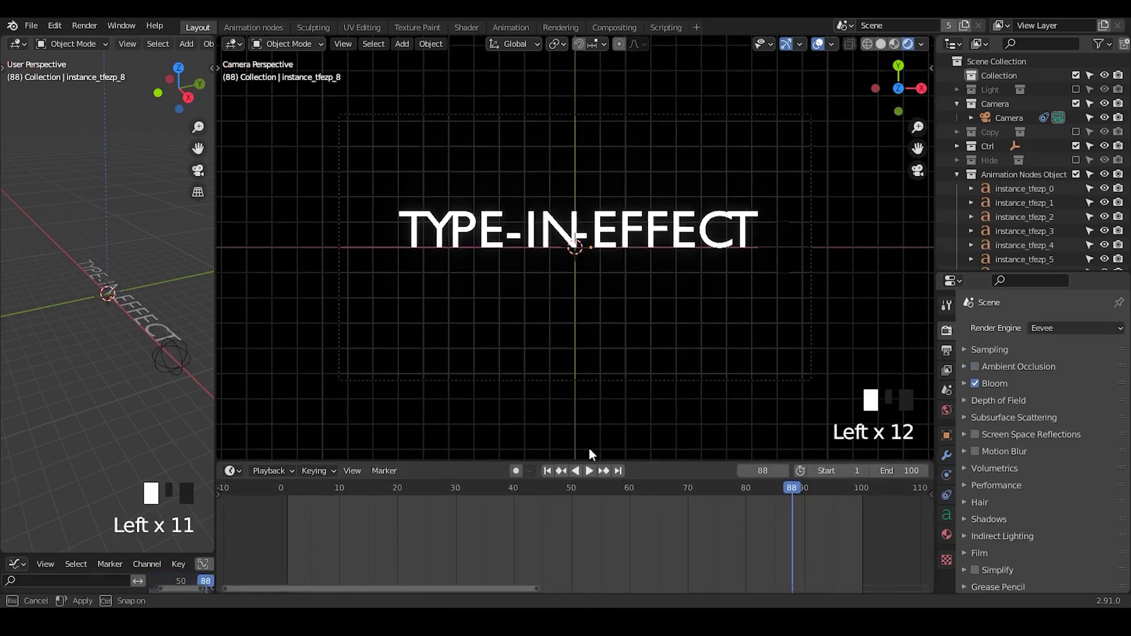
In the Shader workspace, set the text material's Emission strength to 5 and display the viewport with rendered shading.
left_click(462, 30)
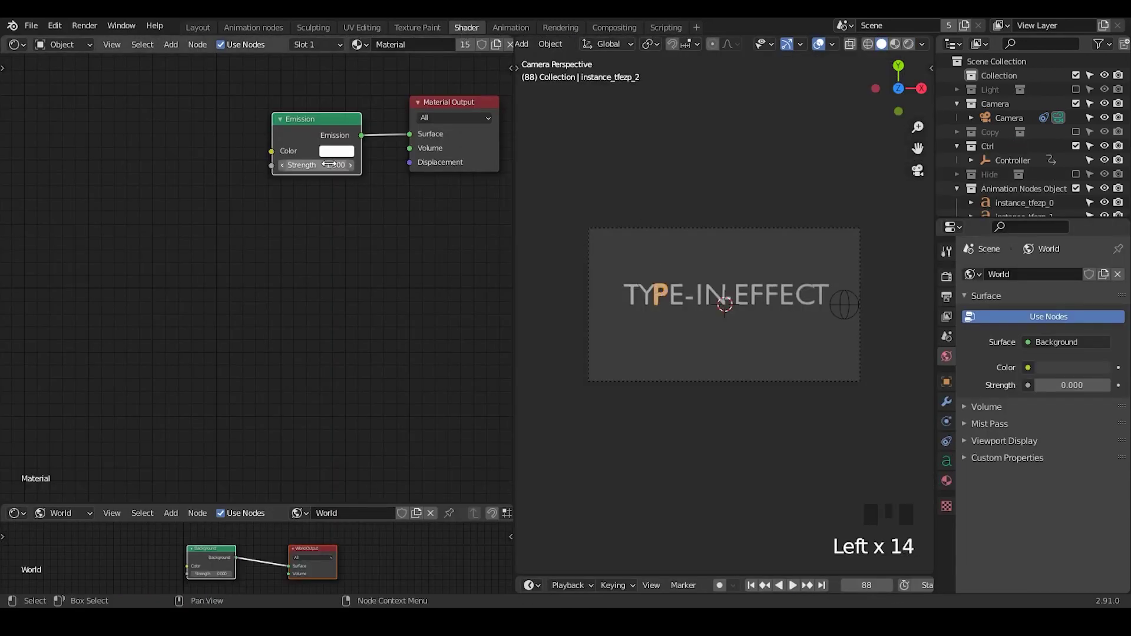
type("5")
left_click(360, 215)
left_click(910, 44)
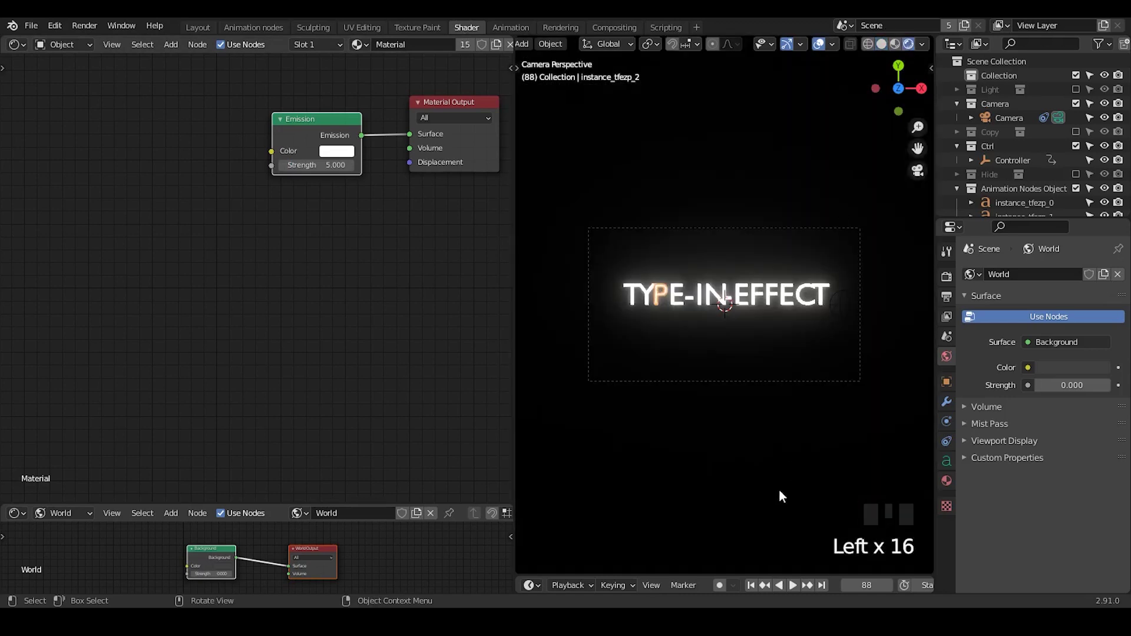
Enlarge the Shader workspace's timeline and play the glowing text animation from the first frame.
left_click_drag(733, 576, 737, 467)
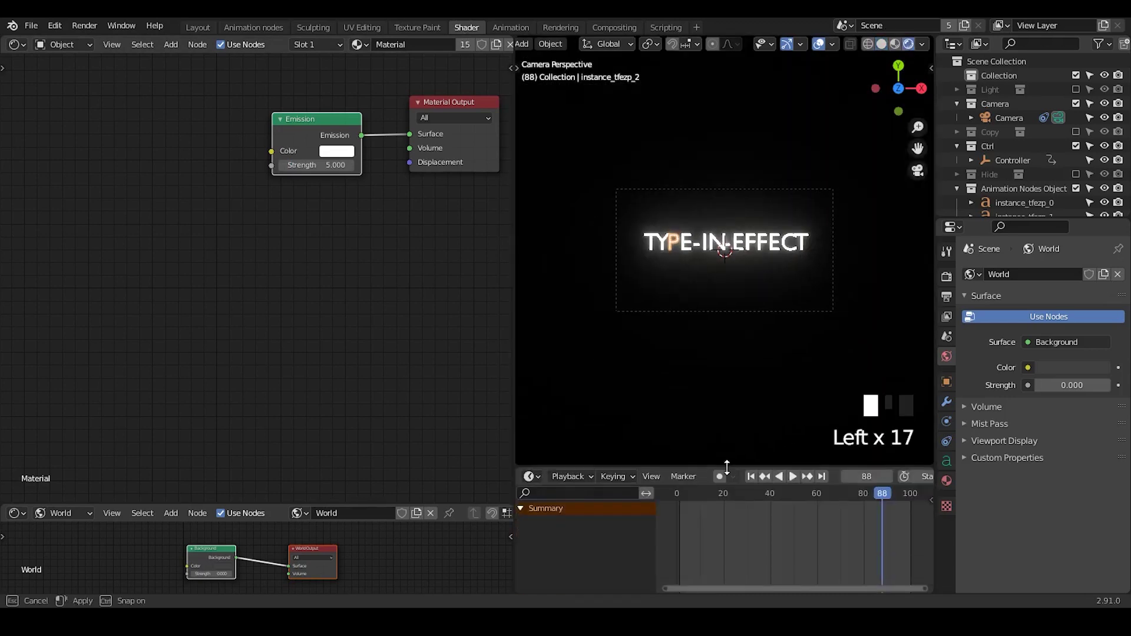
left_click(751, 476)
left_click(750, 476)
left_click(788, 477)
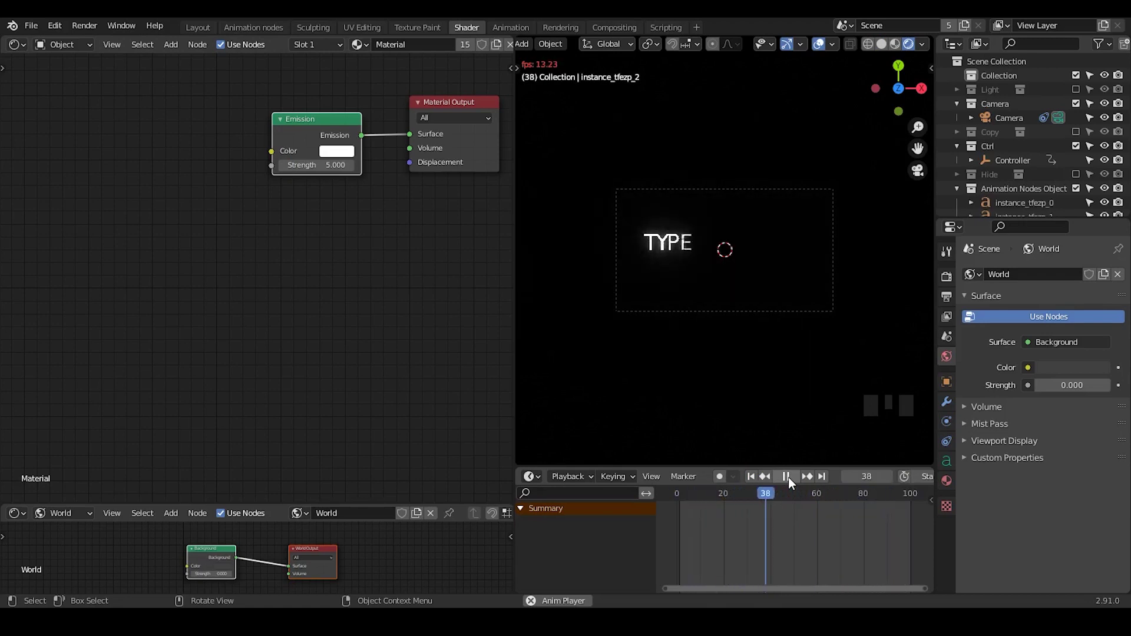
left_click(789, 478)
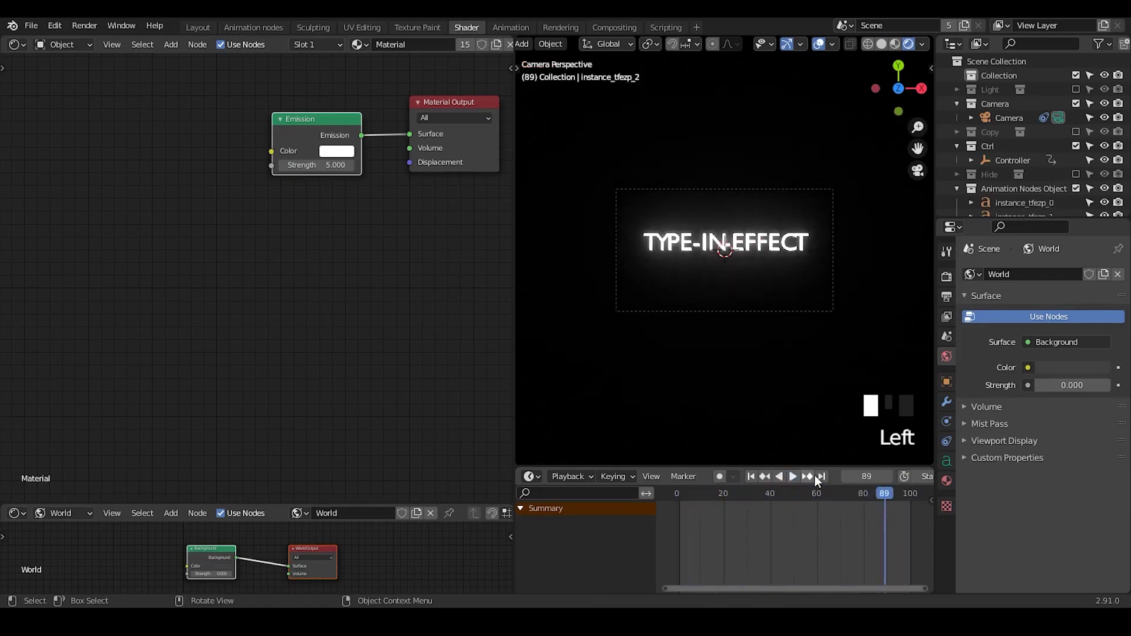
Set the scene's end frame to 150 and play the extended animation from the first frame.
scroll(815, 475, "down", 3)
left_click(913, 478)
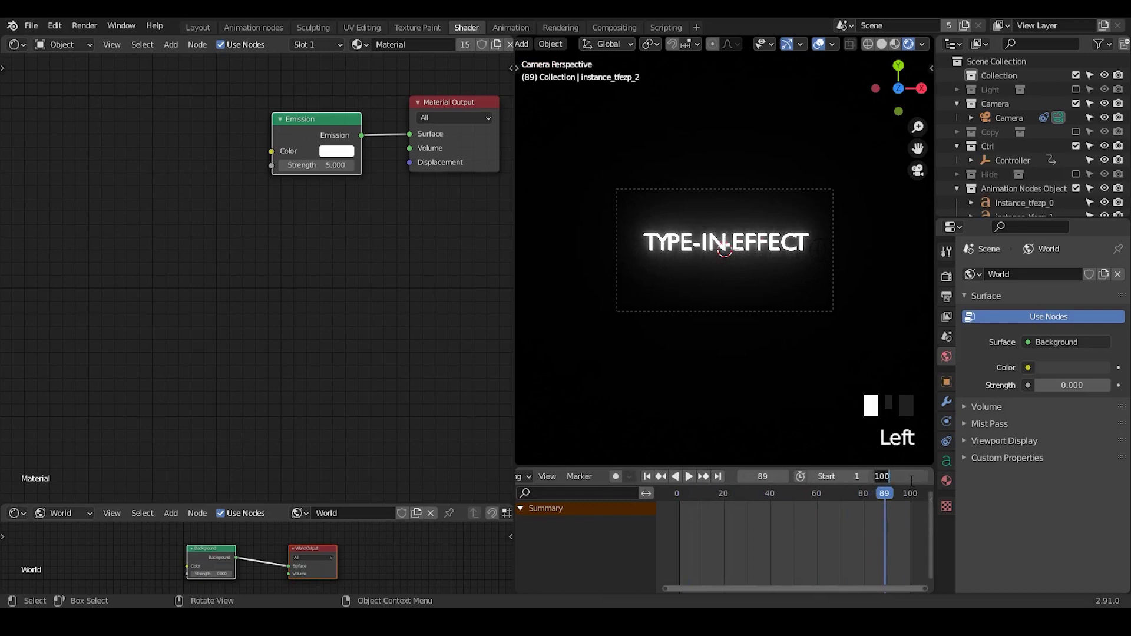
type("150")
key("Return")
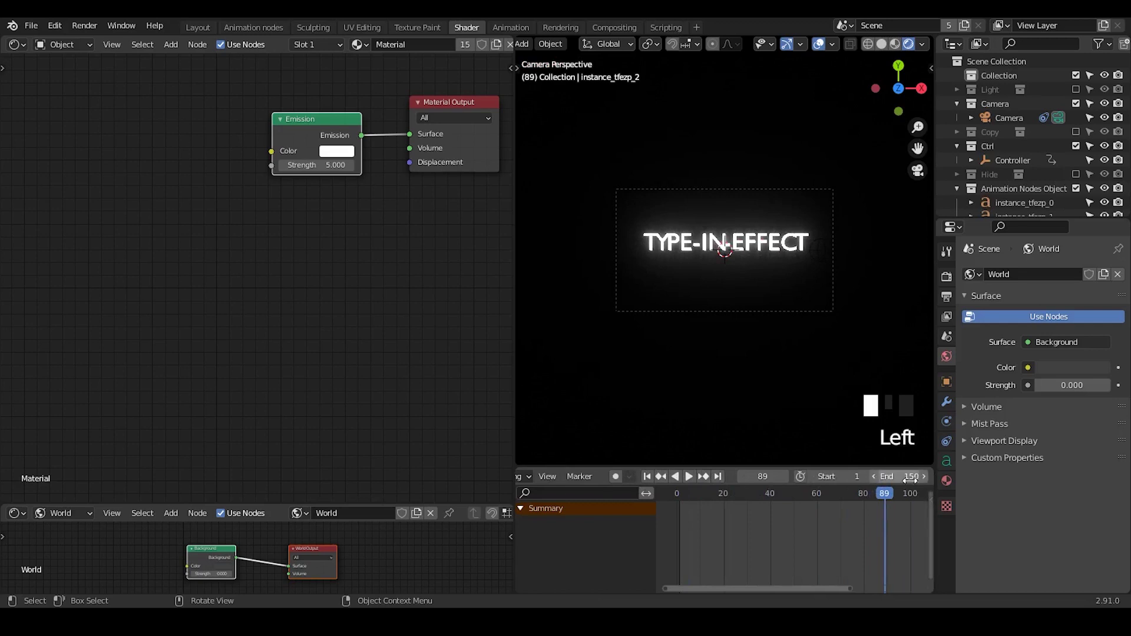
left_click(646, 477)
left_click(690, 476)
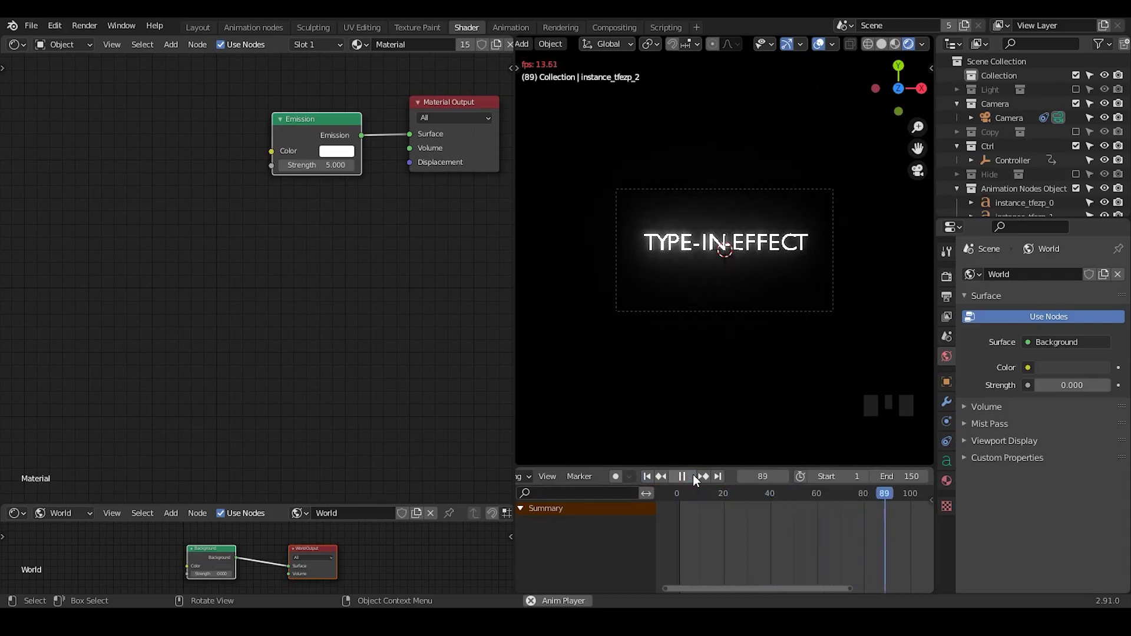
left_click(693, 475)
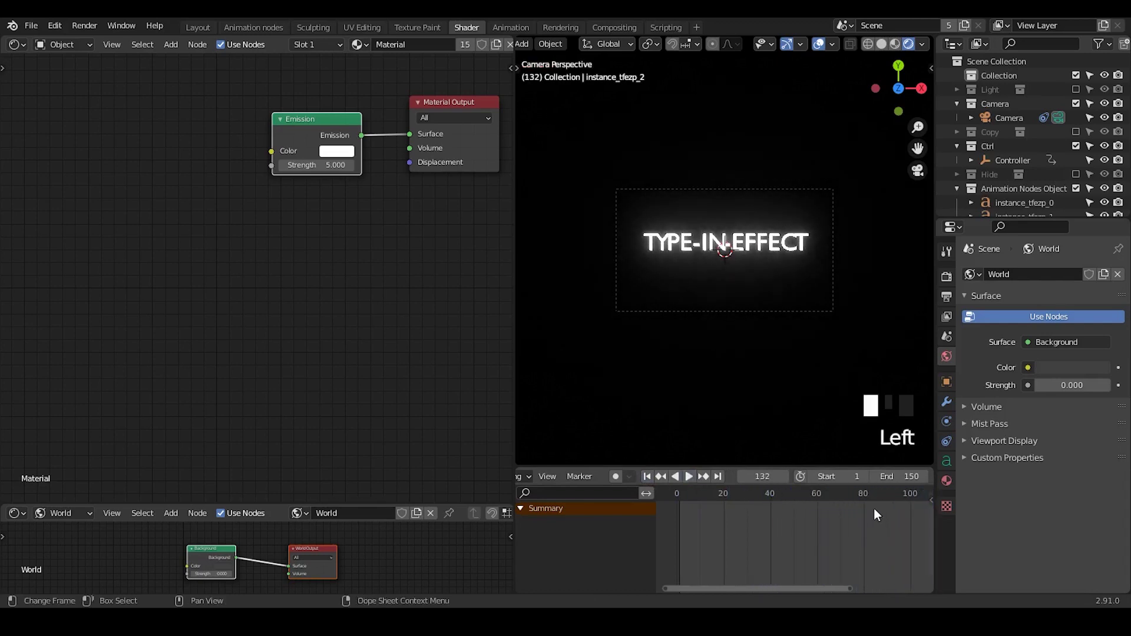
Set the scene's end frame to 130, clear the object selection and save the Blender file.
scroll(874, 508, "down", 5, "ctrl")
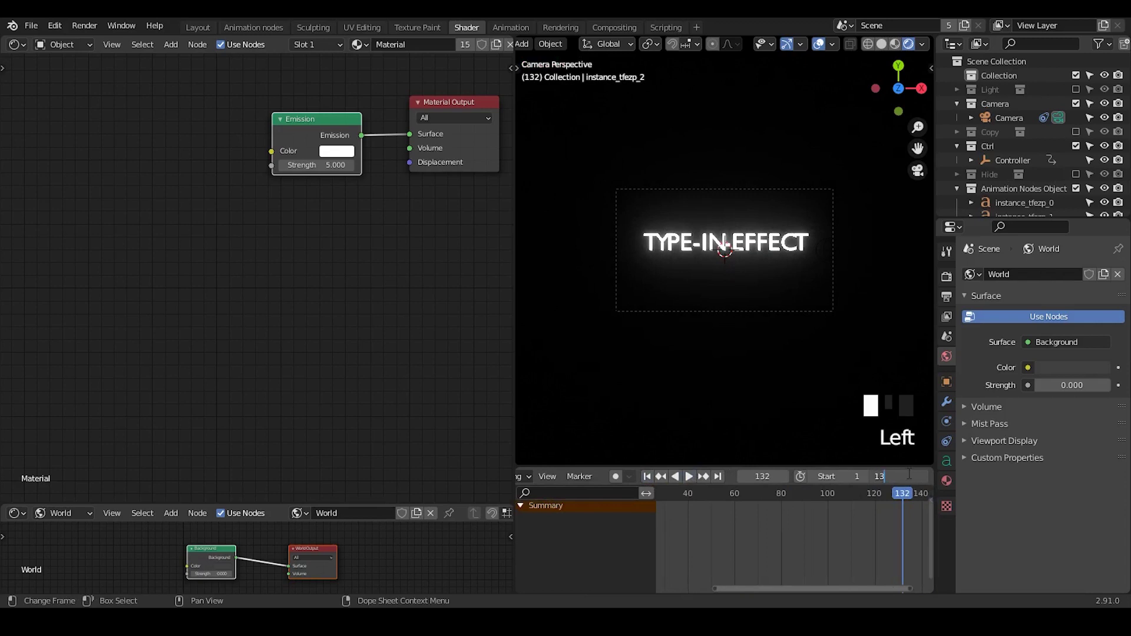
left_click(727, 311)
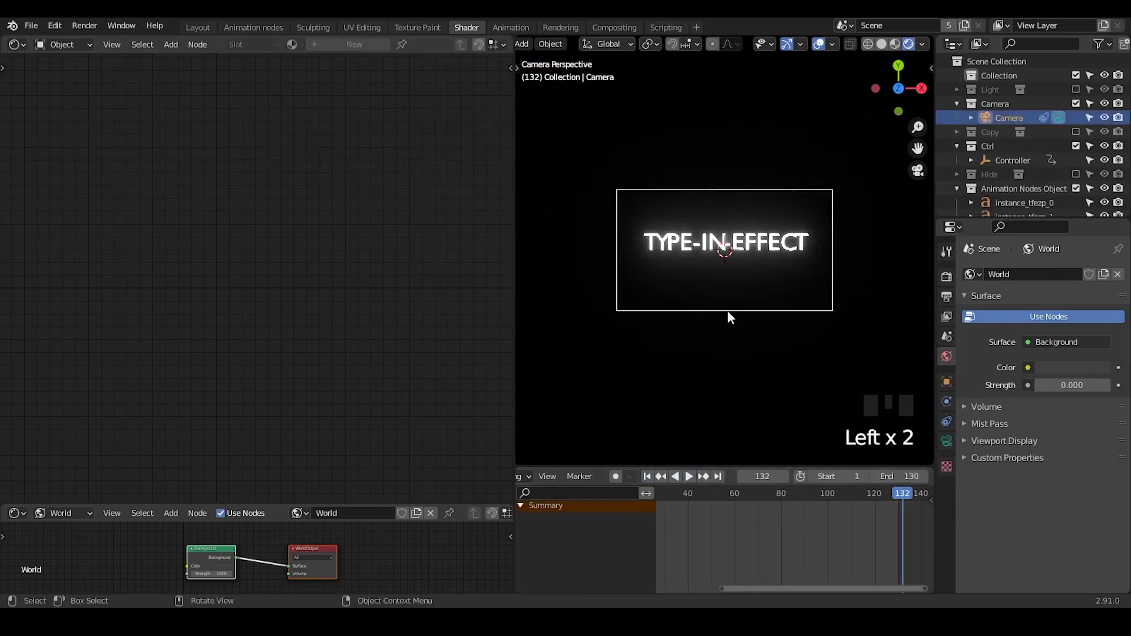
left_click(745, 370)
key("ctrl+s")
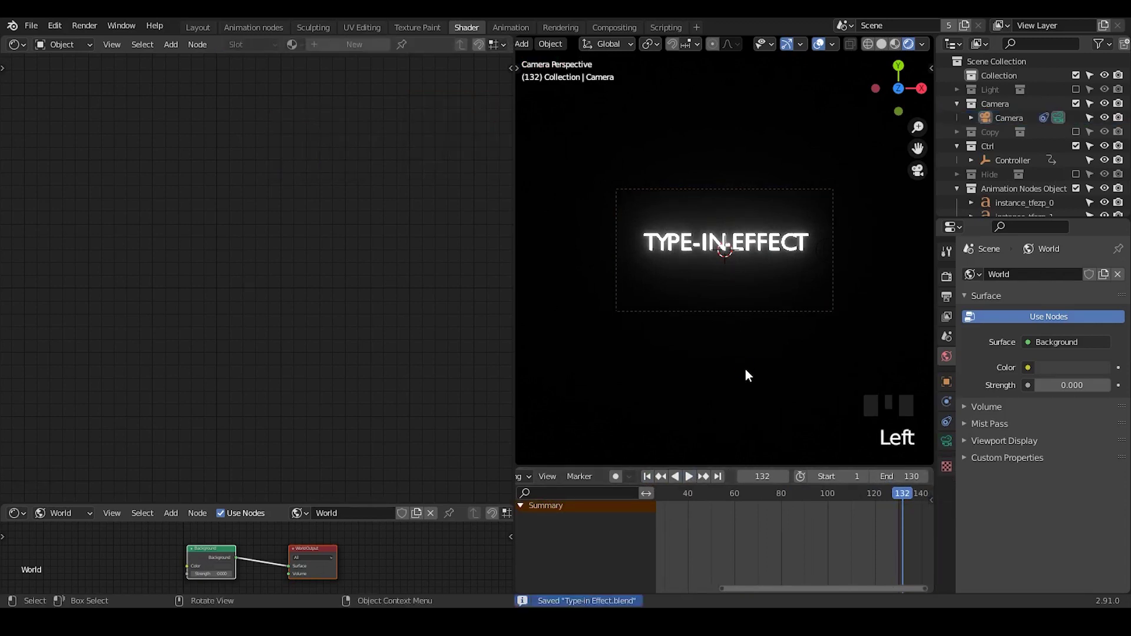